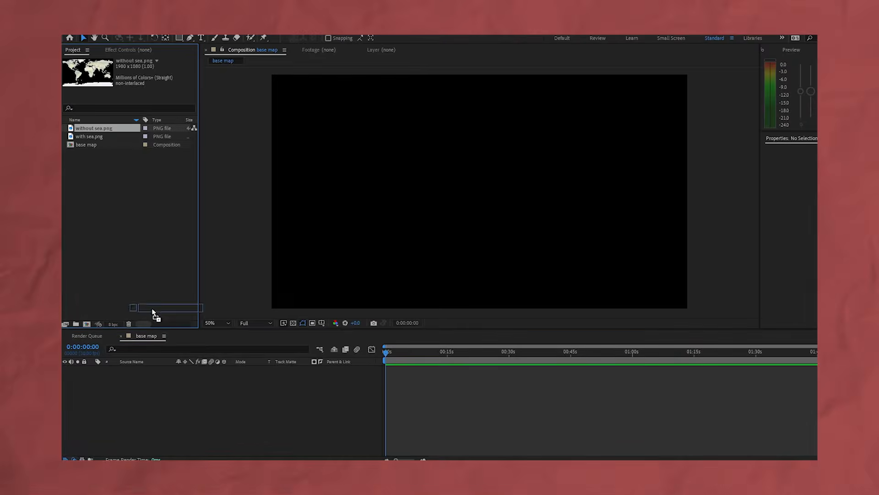
- Place without sea.png above with sea.png in the base map composition and duplicate the without sea.png layer
{"action": "left_click_drag", "start_coordinate": [86, 137], "coordinate": [138, 403]}
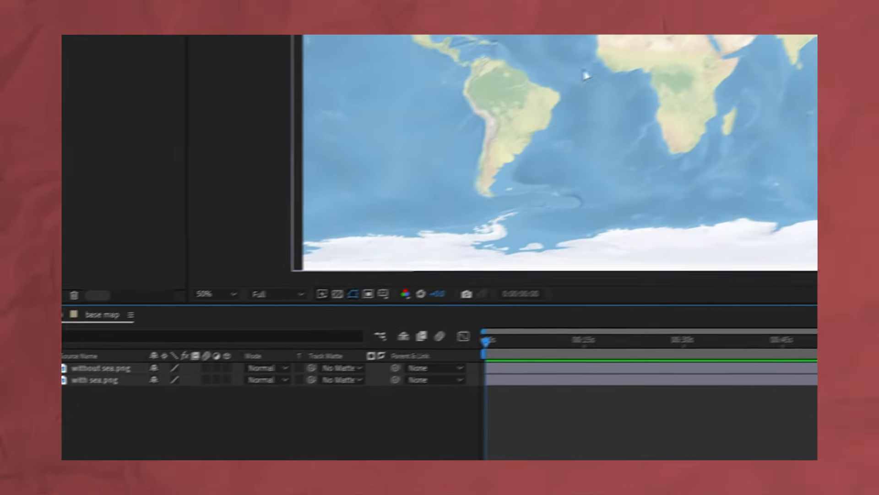
{"action": "left_click", "coordinate": [189, 353]}
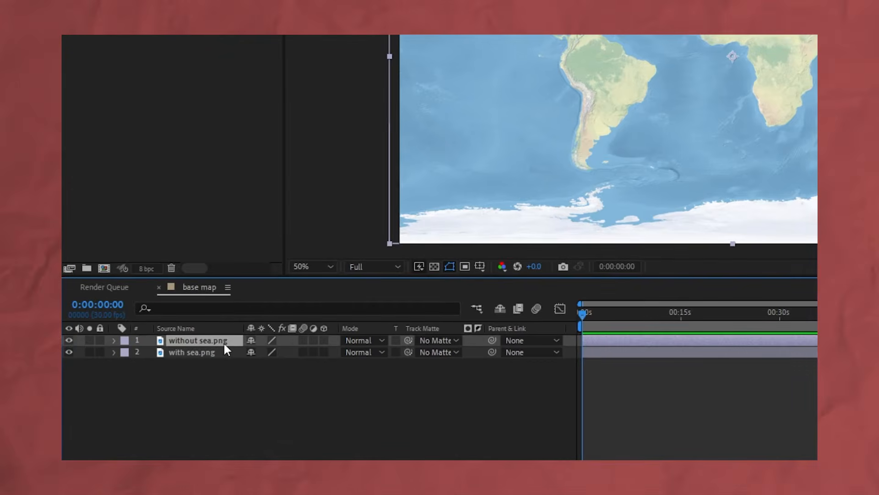
{"action": "key", "text": "ctrl+c"}
{"action": "key", "text": "ctrl+v"}
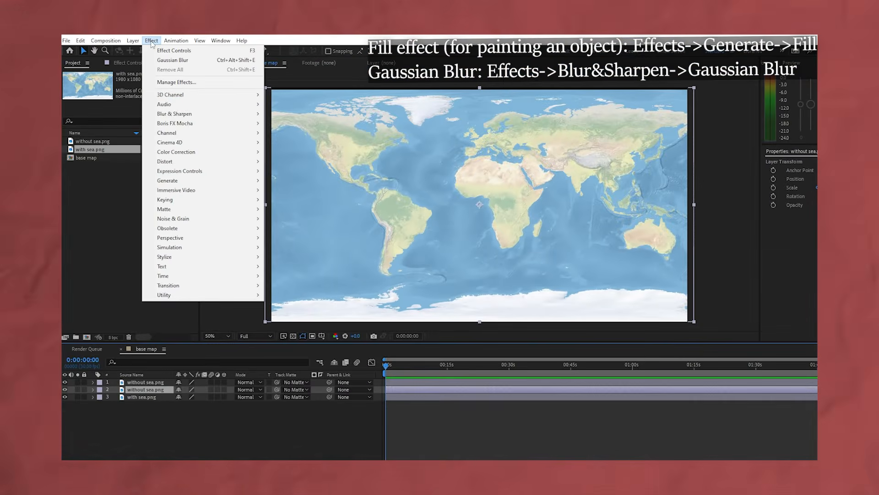
- Apply a black Fill effect to the lower without sea.png layer
{"action": "mouse_move", "coordinate": [174, 177]}
{"action": "left_click", "coordinate": [295, 322]}
{"action": "left_click", "coordinate": [142, 107]}
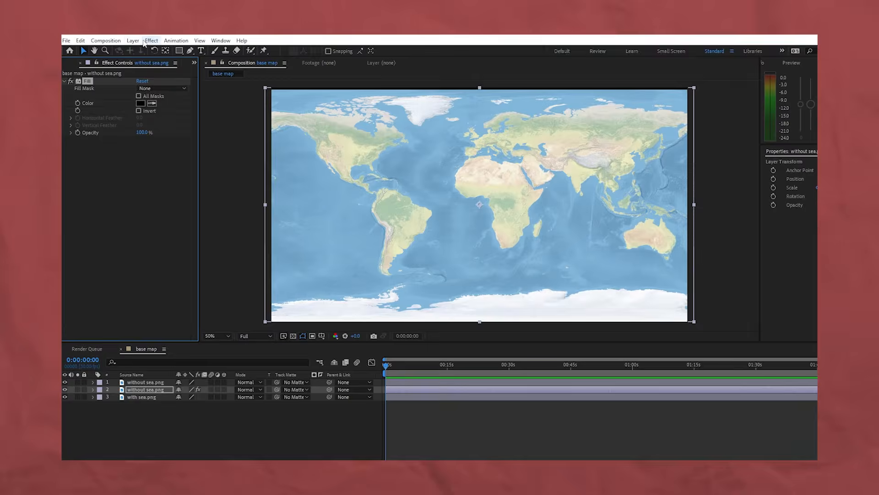
- Add a Gaussian Blur effect with a blurriness of 9.6 to the black-filled without sea.png layer
{"action": "left_click", "coordinate": [152, 40]}
{"action": "mouse_move", "coordinate": [188, 115]}
{"action": "left_click", "coordinate": [299, 223]}
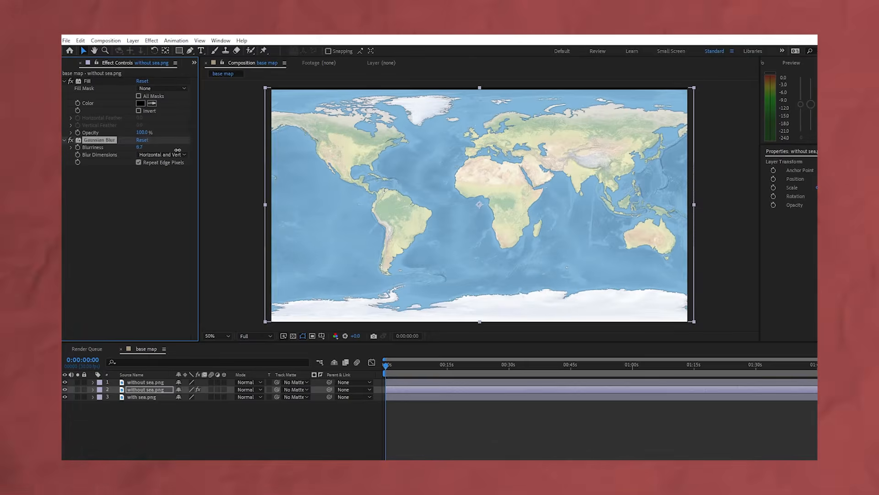
{"action": "scroll", "coordinate": [531, 130], "scroll_direction": "up", "scroll_amount": 4}
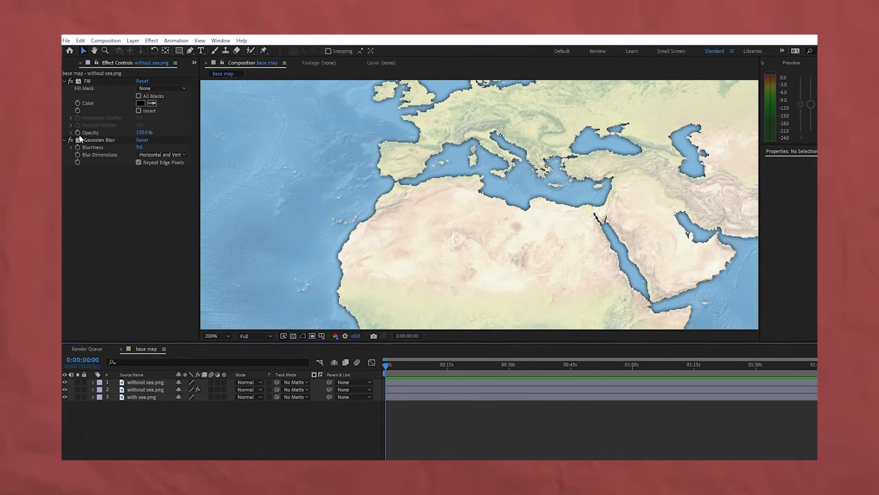
{"action": "left_click", "coordinate": [81, 139]}
{"action": "left_click", "coordinate": [114, 216]}
{"action": "left_click", "coordinate": [147, 390]}
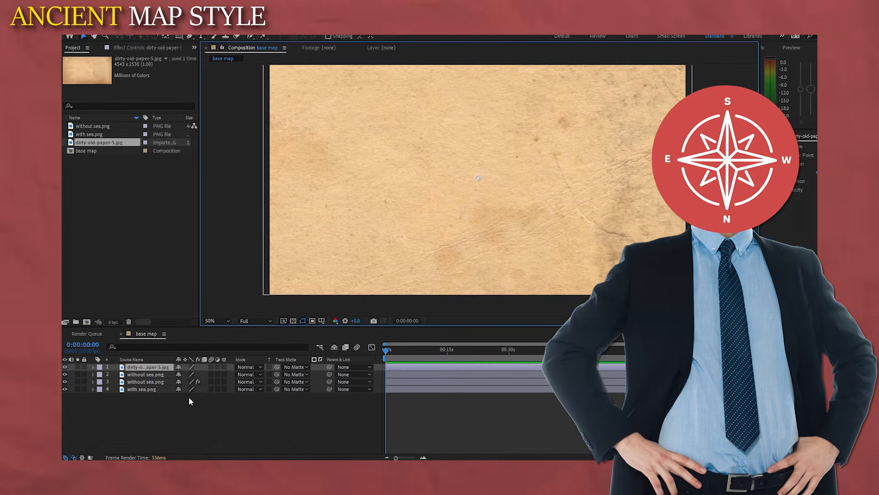
- Set the blending mode of the dirty-old-paper-5.jpg layer to Multiply
{"action": "left_click", "coordinate": [189, 397]}
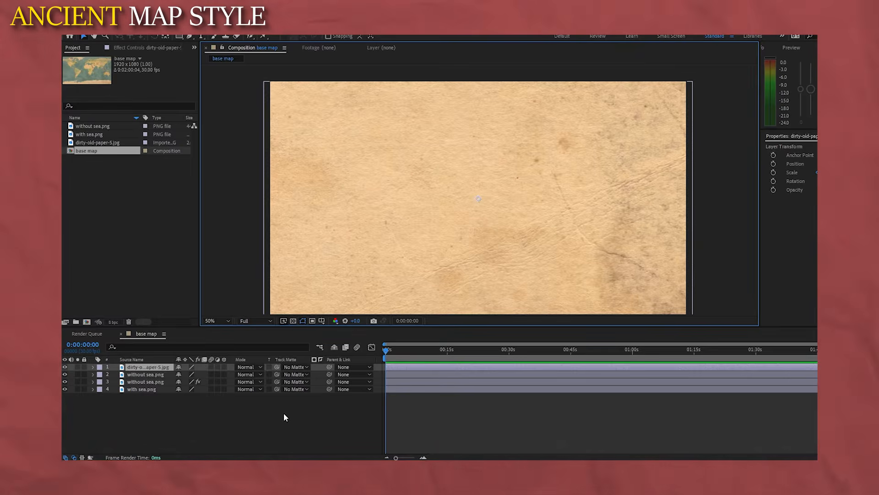
{"action": "left_click", "coordinate": [284, 416]}
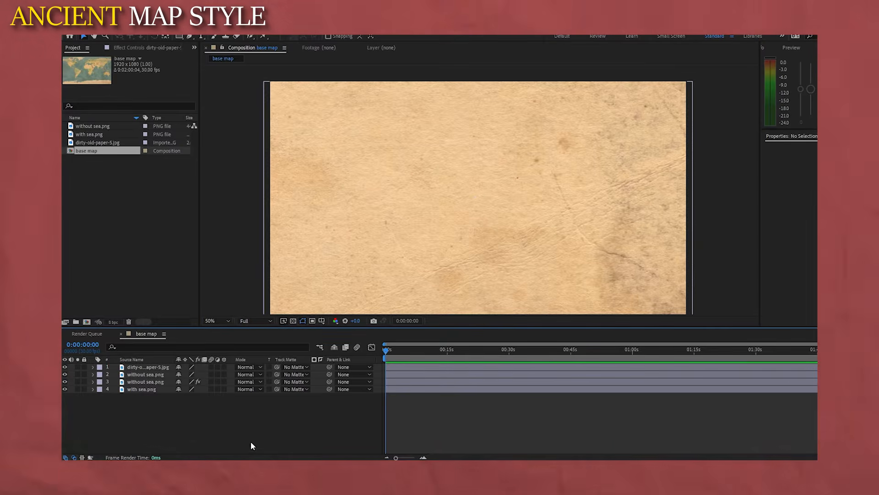
{"action": "left_click", "coordinate": [246, 367]}
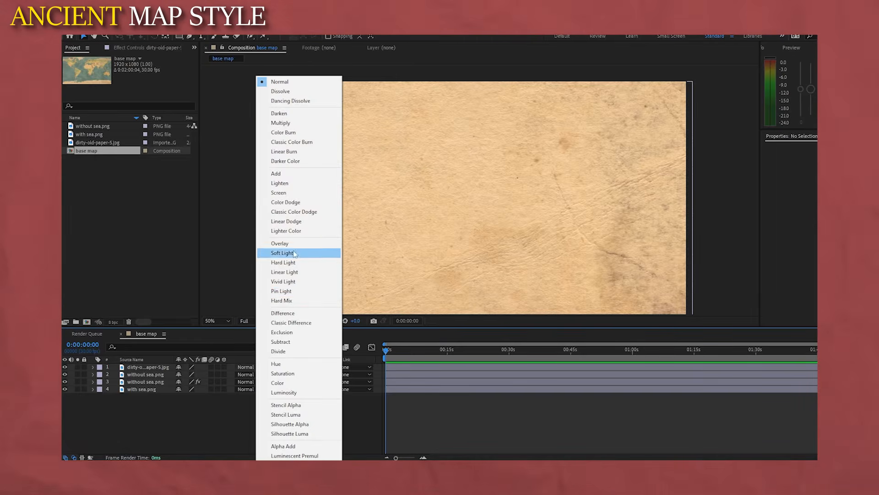
{"action": "left_click", "coordinate": [295, 123]}
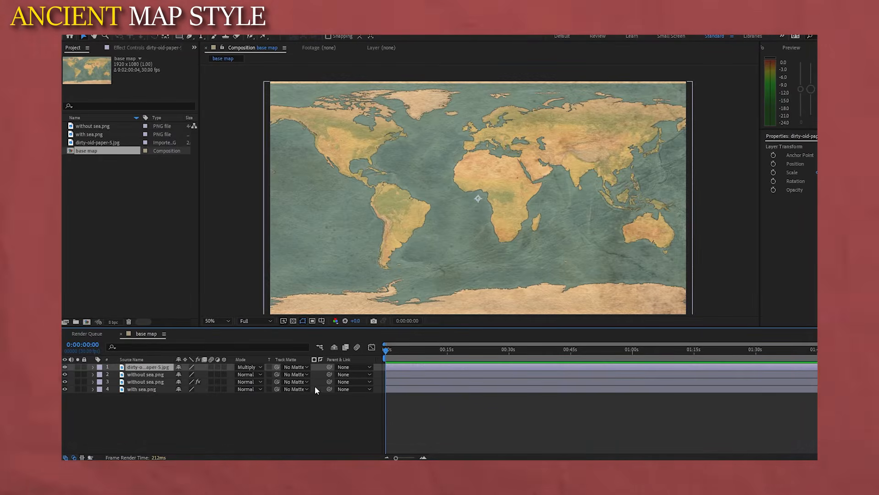
{"action": "left_click", "coordinate": [284, 421]}
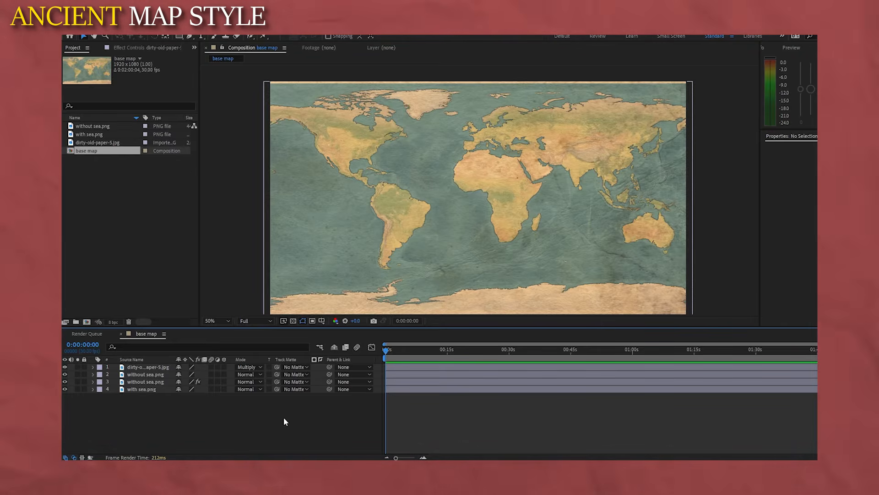
- Use the upper without sea.png layer as the paper texture's track matte and turn that matte layer's visibility back on
{"action": "left_click", "coordinate": [293, 368]}
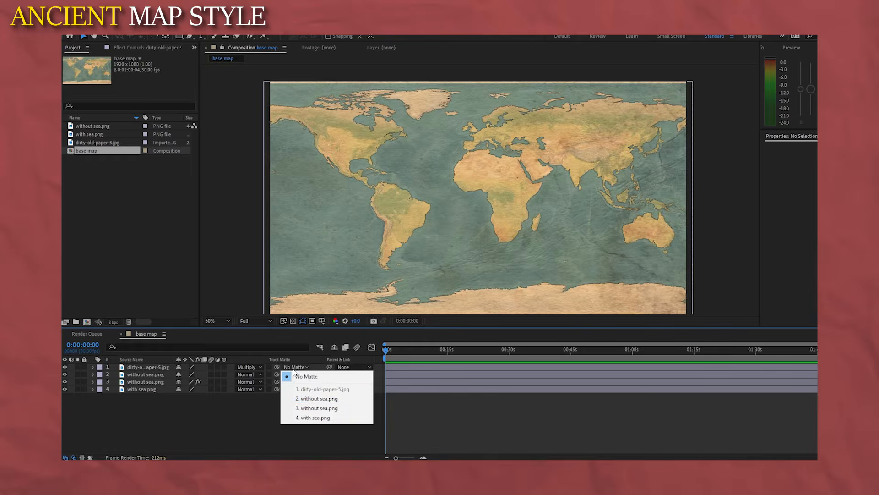
{"action": "left_click", "coordinate": [320, 399]}
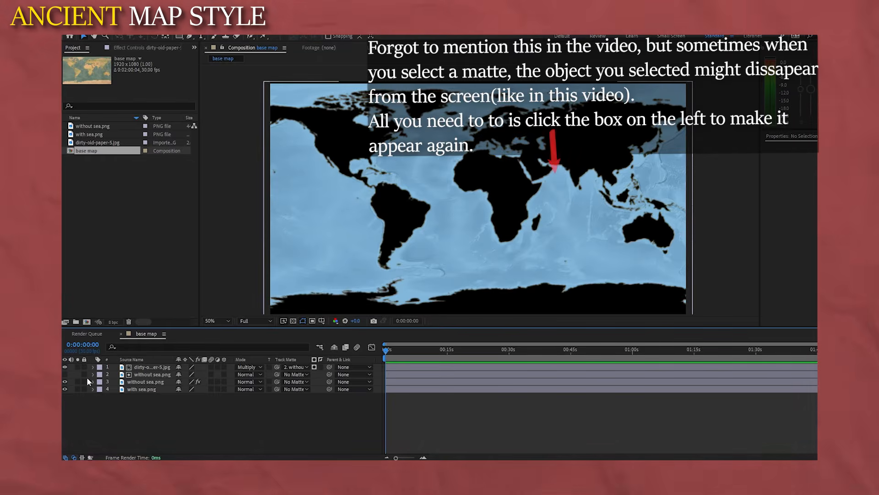
{"action": "left_click", "coordinate": [64, 375]}
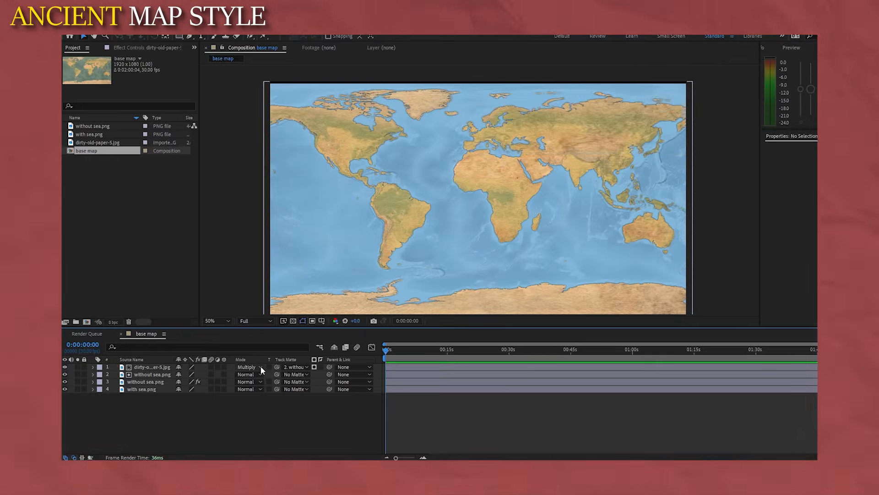
- Set the blending mode of the matted paper texture layer to Normal
{"action": "left_click", "coordinate": [259, 367]}
{"action": "left_click", "coordinate": [284, 86]}
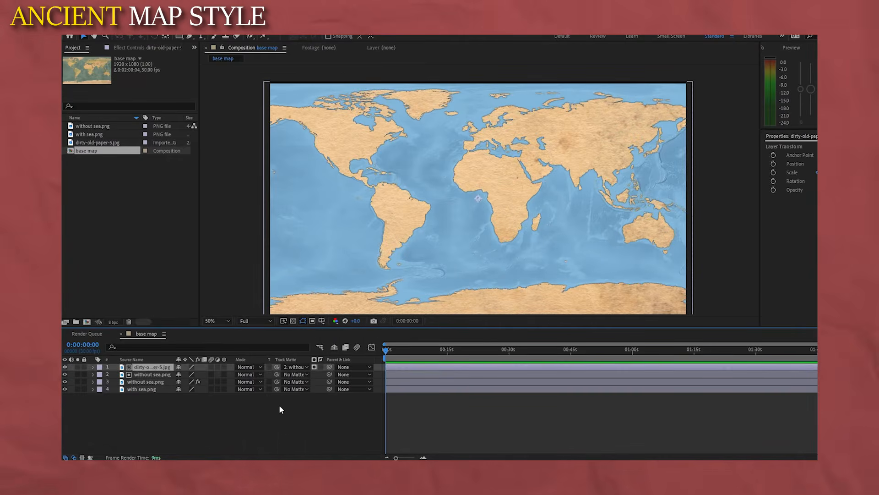
{"action": "scroll", "coordinate": [508, 147], "scroll_direction": "up", "scroll_amount": 2}
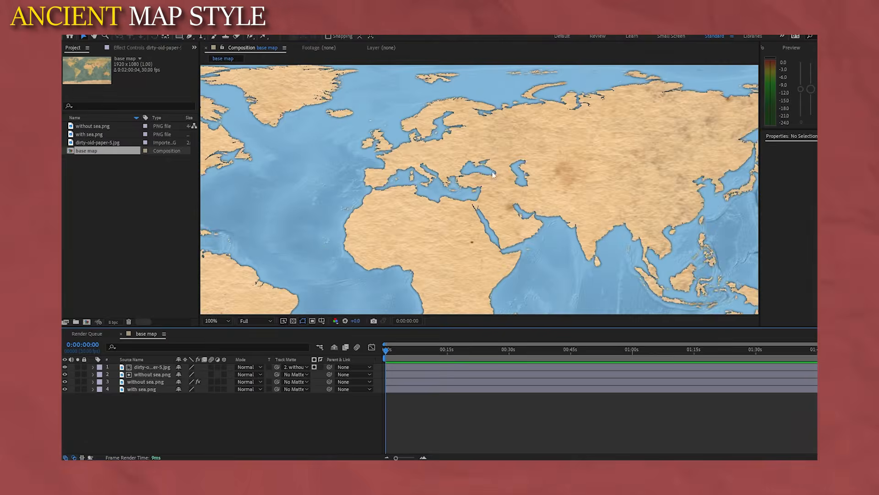
{"action": "scroll", "coordinate": [502, 138], "scroll_direction": "down", "scroll_amount": 2}
- Duplicate the paper texture layer and set the lower, unmatted copy to Multiply over the whole map
{"action": "left_click", "coordinate": [152, 368]}
{"action": "key", "text": "ctrl+d"}
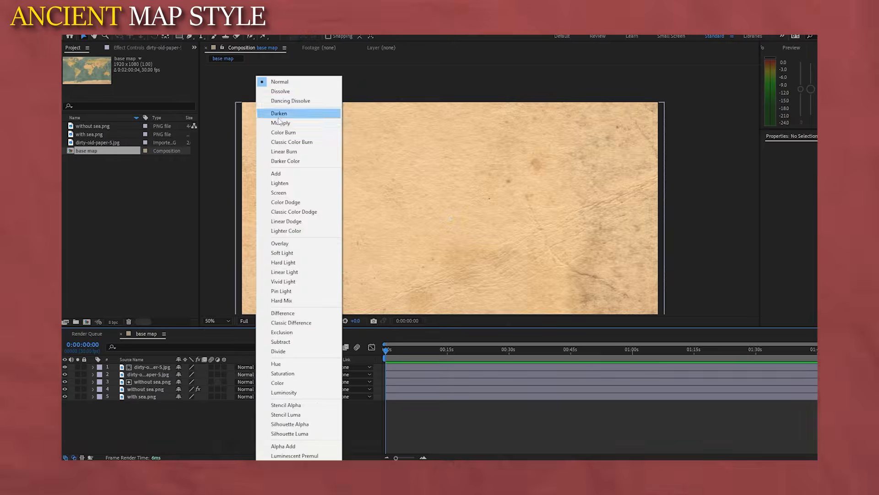
{"action": "left_click", "coordinate": [275, 111]}
{"action": "scroll", "coordinate": [420, 209], "scroll_direction": "up", "scroll_amount": 1}
{"action": "scroll", "coordinate": [452, 275], "scroll_direction": "down", "scroll_amount": 4}
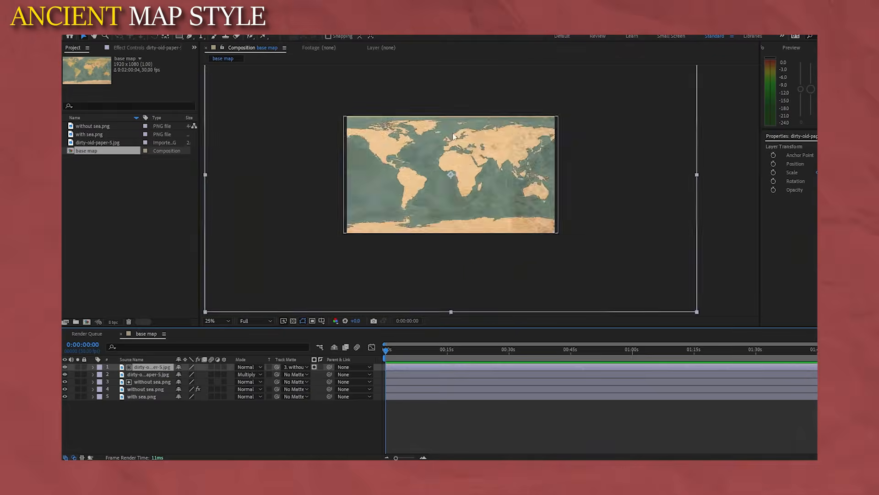
{"action": "scroll", "coordinate": [452, 310], "scroll_direction": "up", "scroll_amount": 6}
{"action": "scroll", "coordinate": [481, 240], "scroll_direction": "down", "scroll_amount": 2}
- Duplicate the black-filled, blurred without sea.png layer to strengthen the coastline shadow
{"action": "left_click", "coordinate": [150, 388]}
{"action": "key", "text": "ctrl+d"}
{"action": "left_click", "coordinate": [151, 428]}
{"action": "scroll", "coordinate": [462, 181], "scroll_direction": "up", "scroll_amount": 2}
{"action": "left_click", "coordinate": [150, 367]}
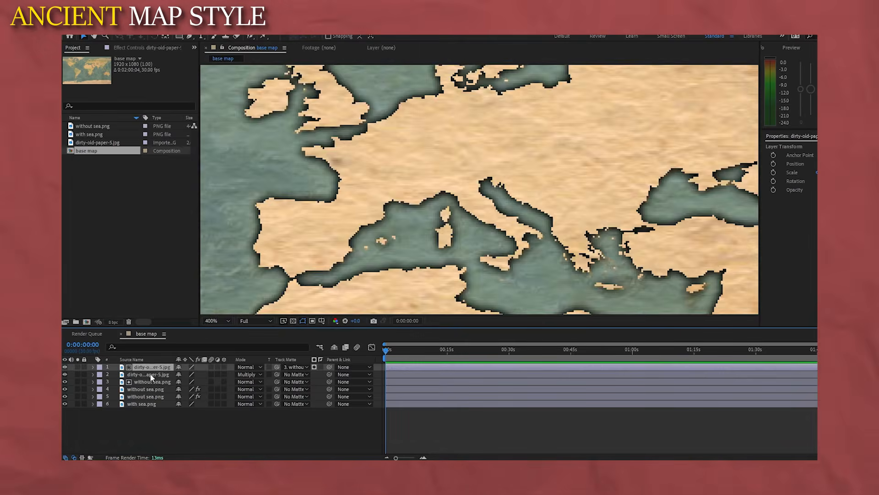
{"action": "left_click", "coordinate": [150, 375]}
{"action": "scroll", "coordinate": [486, 160], "scroll_direction": "down", "scroll_amount": 3}
- Fit the countries.png overlay to the base map's landmasses and make it partly transparent
{"action": "left_click", "coordinate": [150, 368]}
{"action": "left_click_drag", "start_coordinate": [380, 263], "coordinate": [485, 245]}
{"action": "left_click_drag", "start_coordinate": [823, 173], "coordinate": [808, 173]}
{"action": "left_click", "coordinate": [297, 367]}
{"action": "left_click", "coordinate": [93, 367]}
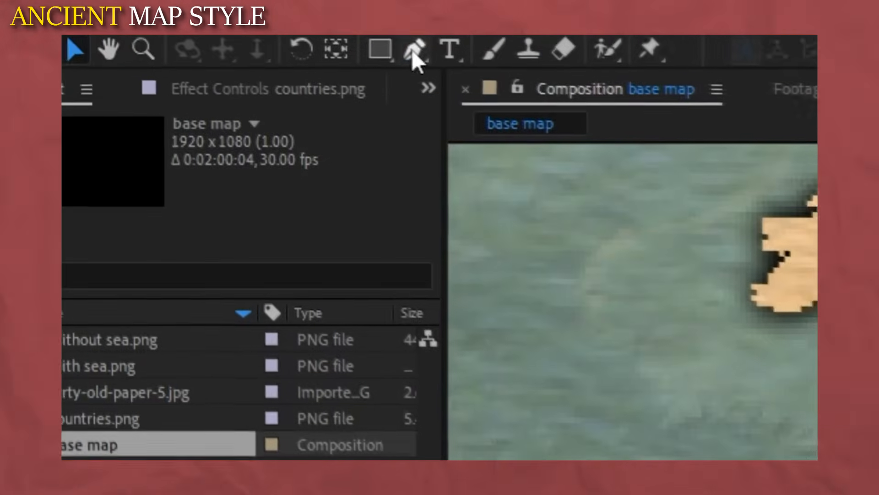
- Start a shape with the Pen tool at the French-Italian coast and trace Italy's northern border from the countries overlay
{"action": "left_click", "coordinate": [412, 50]}
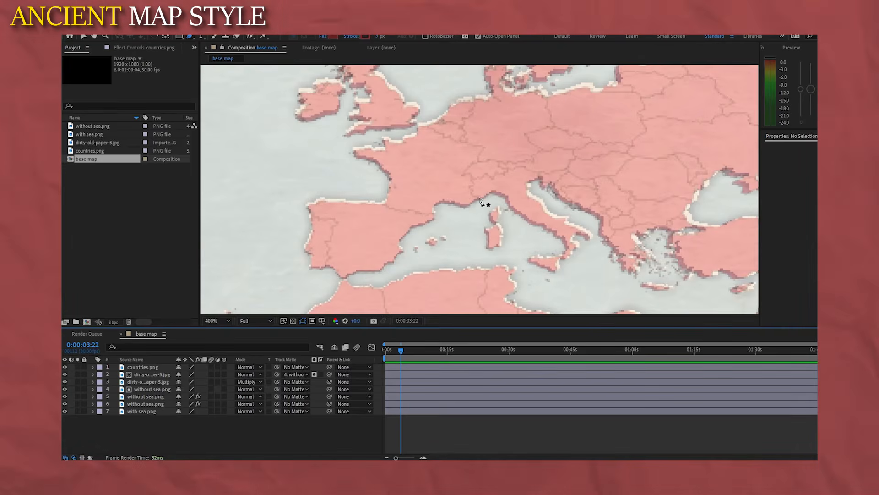
{"action": "left_click", "coordinate": [479, 198]}
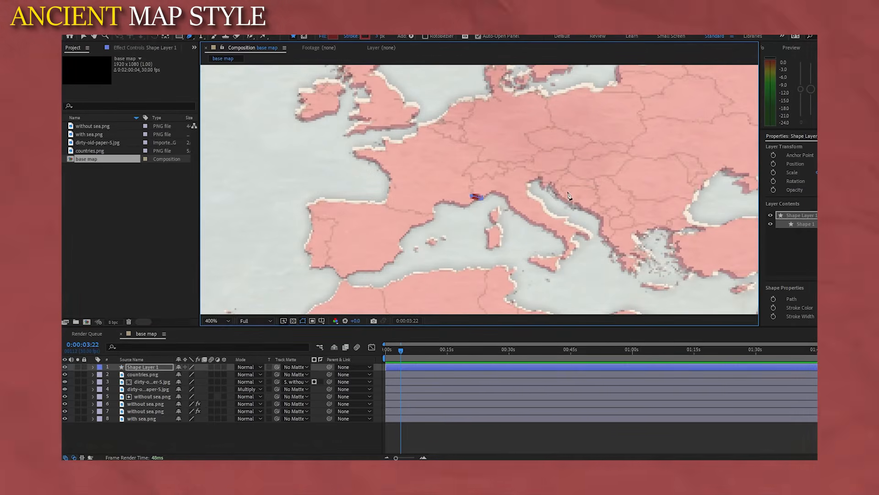
{"action": "scroll", "coordinate": [563, 197], "scroll_direction": "up", "scroll_amount": 1}
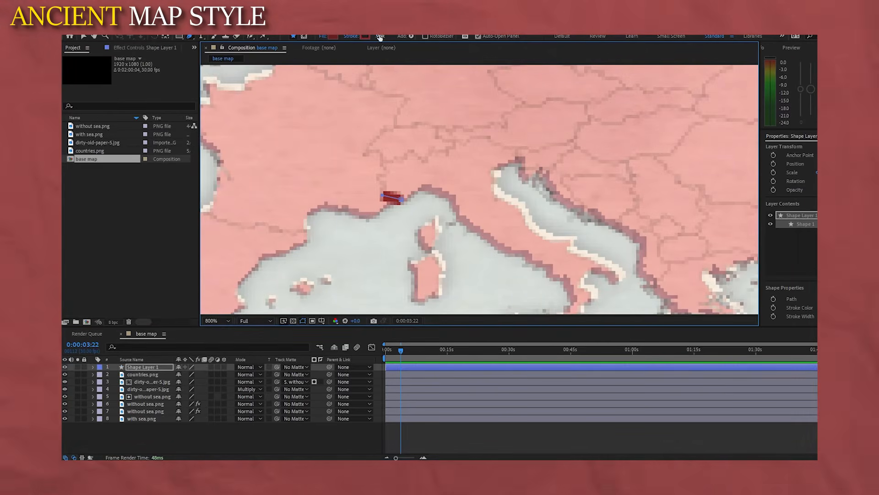
{"action": "left_click", "coordinate": [384, 194]}
{"action": "left_click", "coordinate": [377, 179]}
{"action": "left_click", "coordinate": [386, 173]}
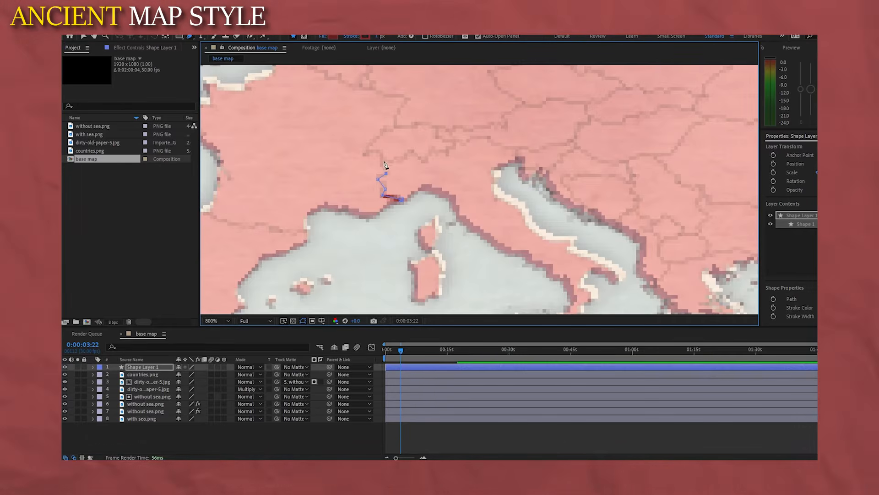
{"action": "left_click", "coordinate": [398, 159]}
{"action": "left_click", "coordinate": [409, 150]}
{"action": "left_click", "coordinate": [423, 159]}
{"action": "left_click", "coordinate": [432, 146]}
{"action": "left_click", "coordinate": [445, 152]}
{"action": "left_click", "coordinate": [458, 137]}
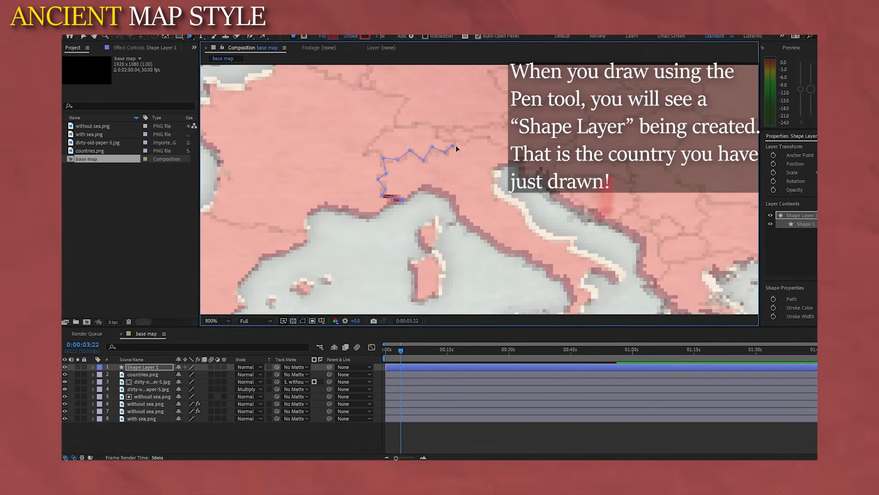
{"action": "left_click", "coordinate": [477, 137]}
{"action": "left_click", "coordinate": [491, 137]}
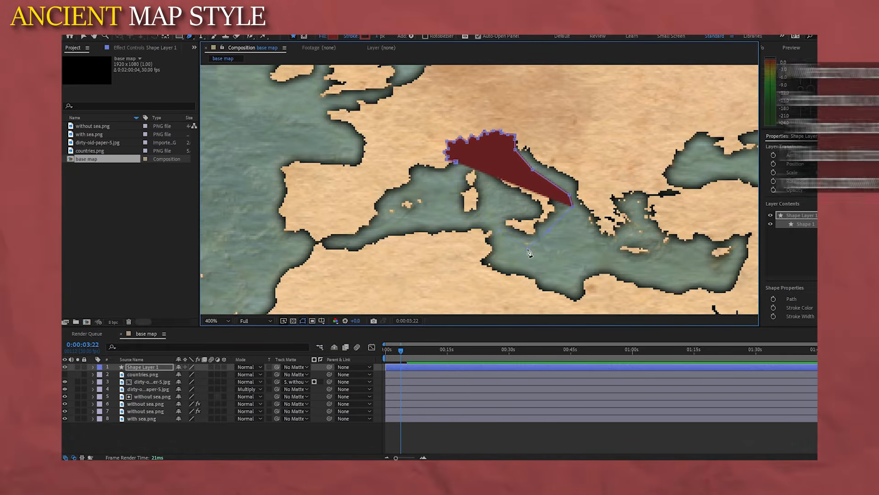
- Close the Italy shape loosely through the sea around Sicily and Sardinia, back to its starting point
{"action": "left_click", "coordinate": [528, 248]}
{"action": "left_click", "coordinate": [499, 230]}
{"action": "left_click", "coordinate": [475, 216]}
{"action": "left_click", "coordinate": [452, 217]}
{"action": "left_click", "coordinate": [457, 175]}
{"action": "left_click", "coordinate": [456, 162]}
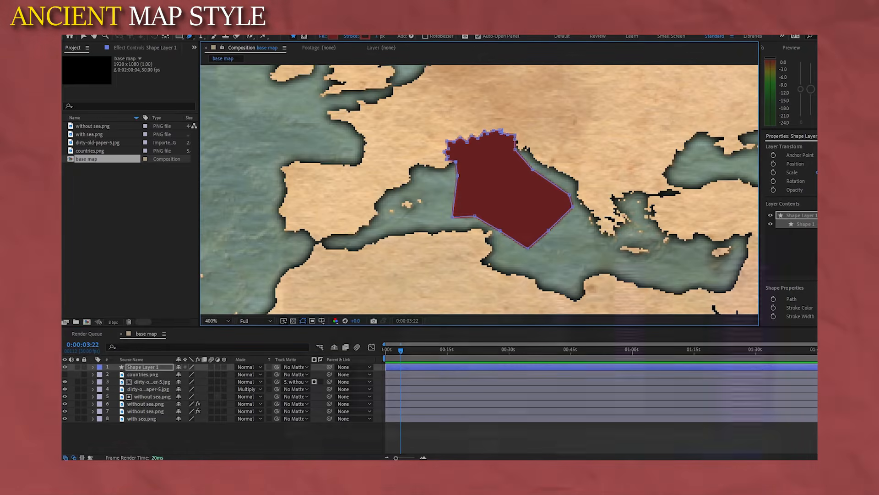
- Set the Italy shape layer's track matte to the without sea.png layer in row 5
{"action": "left_click", "coordinate": [239, 435]}
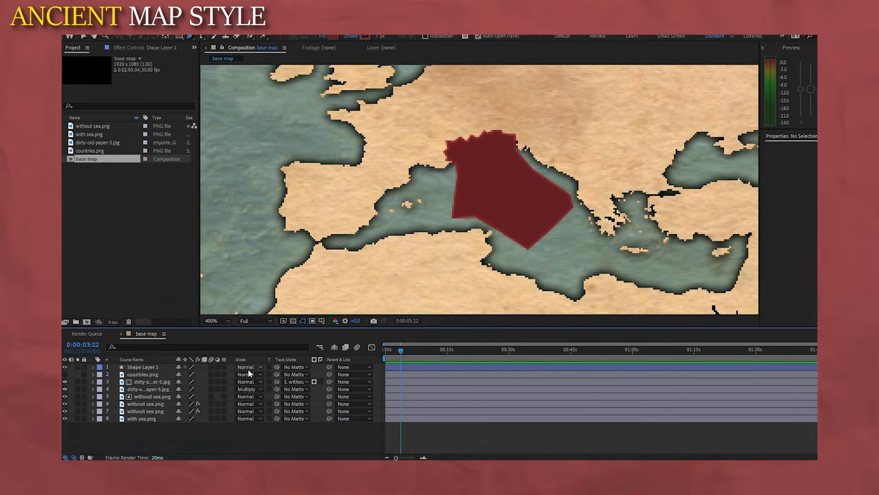
{"action": "left_click", "coordinate": [293, 367]}
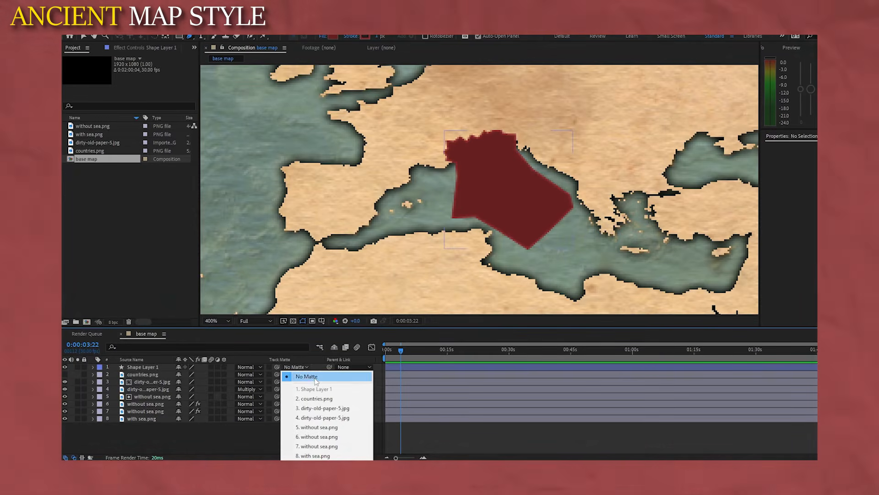
{"action": "left_click", "coordinate": [339, 427]}
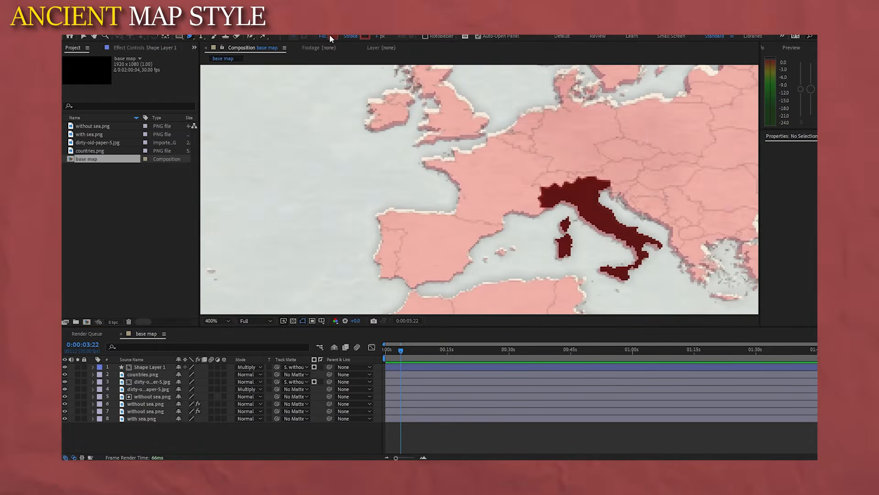
- Set the Pen tool's fill and stroke colours to dark blue
{"action": "left_click", "coordinate": [330, 35]}
{"action": "left_click", "coordinate": [678, 204]}
{"action": "left_click", "coordinate": [746, 168]}
{"action": "left_click", "coordinate": [365, 36]}
{"action": "left_click", "coordinate": [678, 204]}
{"action": "left_click", "coordinate": [741, 169]}
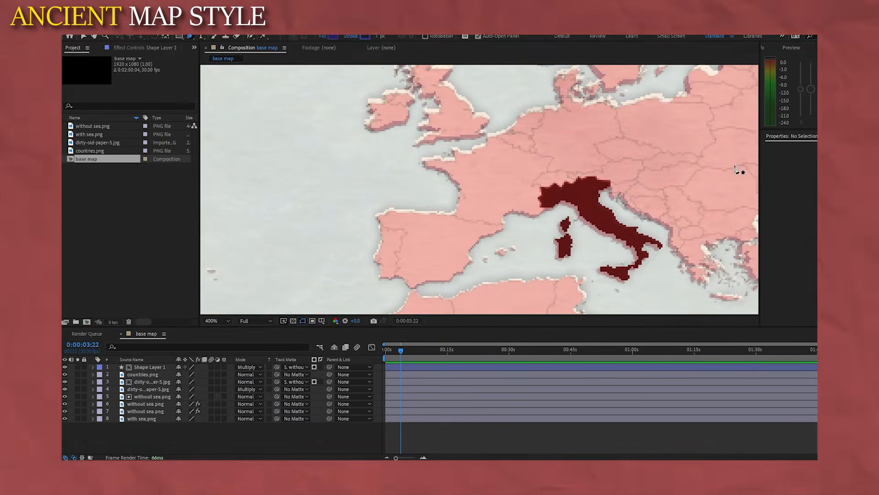
- Start a second pen shape at Brittany, tracing France's Channel coast and its northeastern border as far as the Rhine
{"action": "left_click", "coordinate": [419, 162]}
{"action": "left_click", "coordinate": [445, 153]}
{"action": "left_click", "coordinate": [455, 145]}
{"action": "left_click", "coordinate": [473, 144]}
{"action": "left_click", "coordinate": [483, 137]}
{"action": "left_click", "coordinate": [497, 132]}
{"action": "left_click", "coordinate": [508, 144]}
{"action": "left_click", "coordinate": [514, 145]}
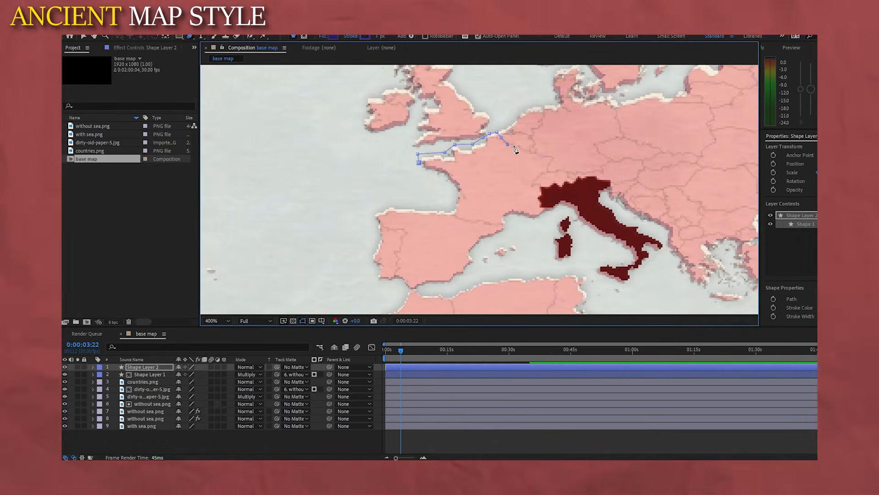
{"action": "scroll", "coordinate": [517, 151], "scroll_direction": "up", "scroll_amount": 1}
{"action": "left_click", "coordinate": [566, 161]}
{"action": "left_click", "coordinate": [587, 162]}
{"action": "left_click", "coordinate": [592, 164]}
{"action": "left_click", "coordinate": [584, 169]}
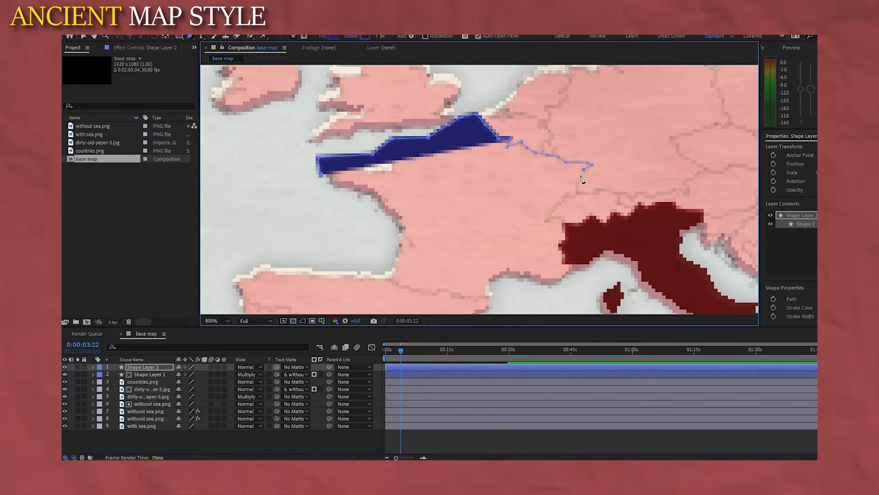
- Continue the France shape along the Swiss and Italian borders and close it around the southern and Atlantic coasts
{"action": "left_click", "coordinate": [559, 204]}
{"action": "left_click", "coordinate": [547, 220]}
{"action": "left_click", "coordinate": [565, 224]}
{"action": "left_click", "coordinate": [565, 243]}
{"action": "left_click", "coordinate": [574, 274]}
{"action": "left_click", "coordinate": [529, 302]}
{"action": "left_click", "coordinate": [489, 300]}
{"action": "left_click", "coordinate": [458, 298]}
{"action": "left_click", "coordinate": [319, 174]}
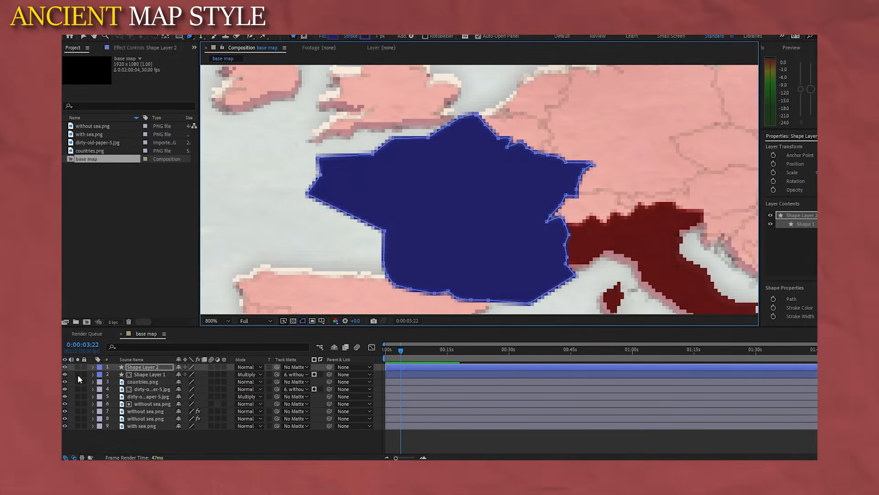
- Hide the countries.png layer and set the France shape layer's track matte to the without sea.png layer
{"action": "scroll", "coordinate": [454, 165], "scroll_direction": "down", "scroll_amount": 1}
{"action": "left_click", "coordinate": [64, 381]}
{"action": "left_click", "coordinate": [295, 367]}
{"action": "left_click", "coordinate": [315, 329]}
{"action": "left_click", "coordinate": [271, 435]}
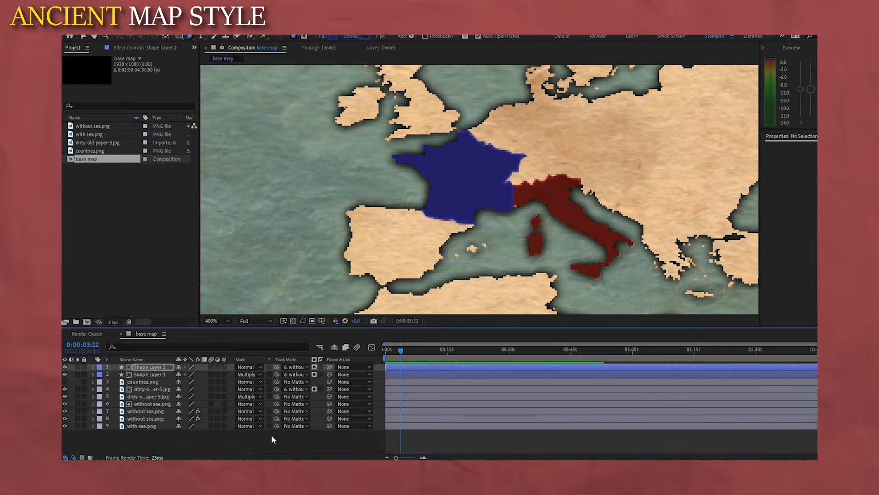
- Rename the blue shape layer France and the dark red shape layer Italy
{"action": "scroll", "coordinate": [514, 188], "scroll_direction": "up", "scroll_amount": 1}
{"action": "left_click", "coordinate": [150, 374]}
{"action": "left_click_drag", "start_coordinate": [508, 226], "coordinate": [510, 230]}
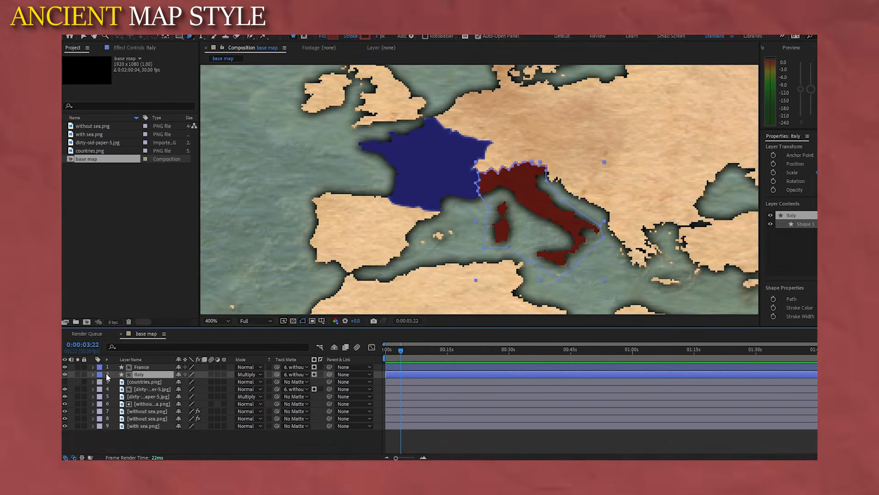
- Enable keyframing for the Italy layer's Path 1 at 0:00:00:00
{"action": "left_click", "coordinate": [93, 374]}
{"action": "left_click", "coordinate": [101, 382]}
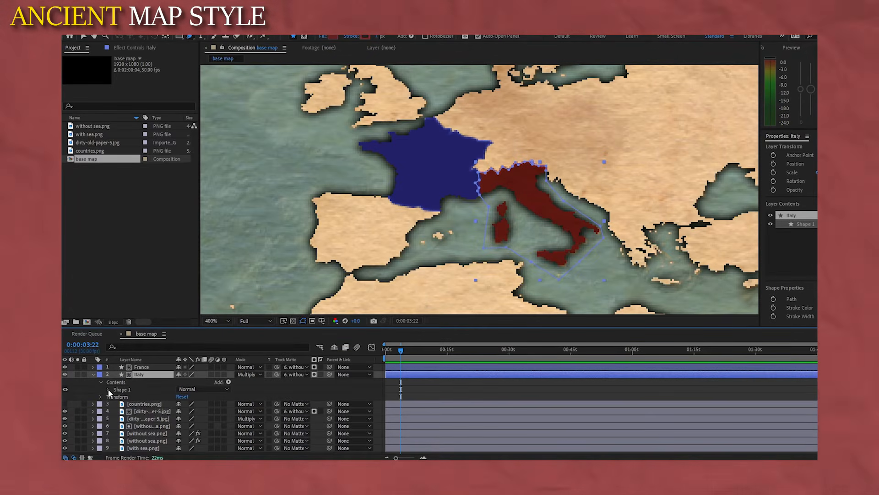
{"action": "left_click", "coordinate": [108, 389]}
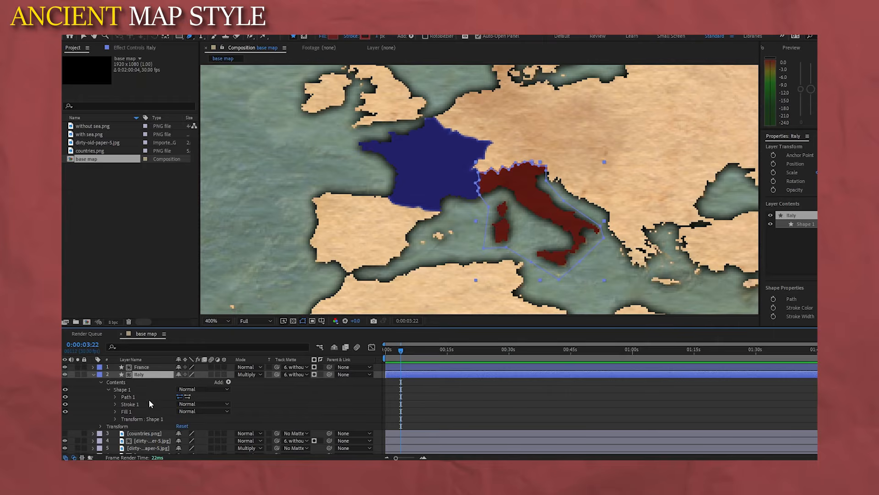
{"action": "left_click", "coordinate": [115, 397]}
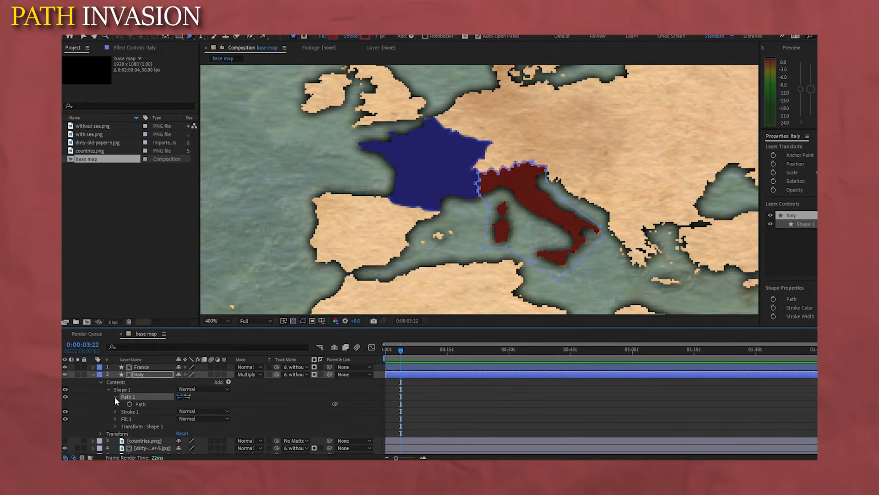
{"action": "left_click_drag", "start_coordinate": [402, 351], "coordinate": [370, 350]}
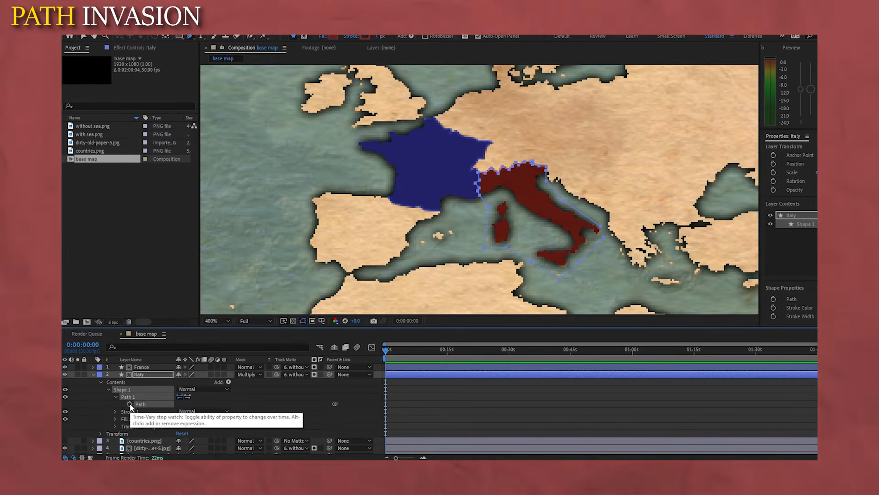
{"action": "left_click", "coordinate": [130, 405]}
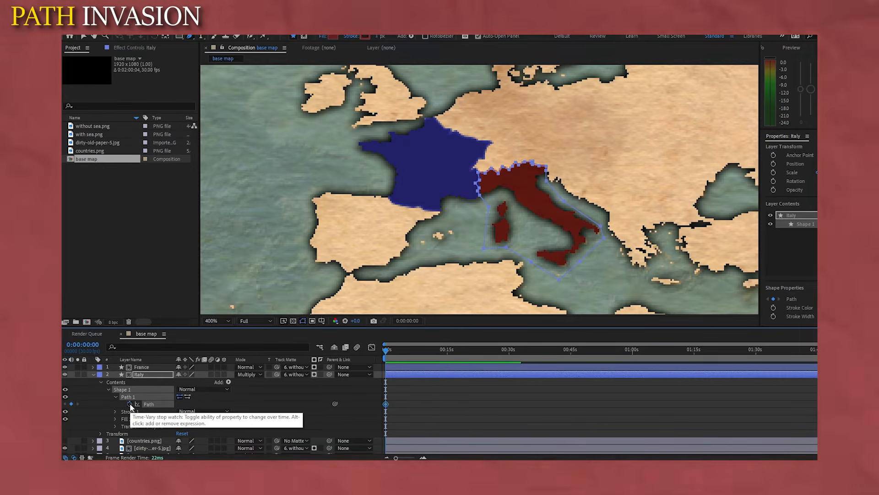
- Add a starting keyframe to the France layer's Path 1 at 0:00:00:00
{"action": "left_click", "coordinate": [137, 366]}
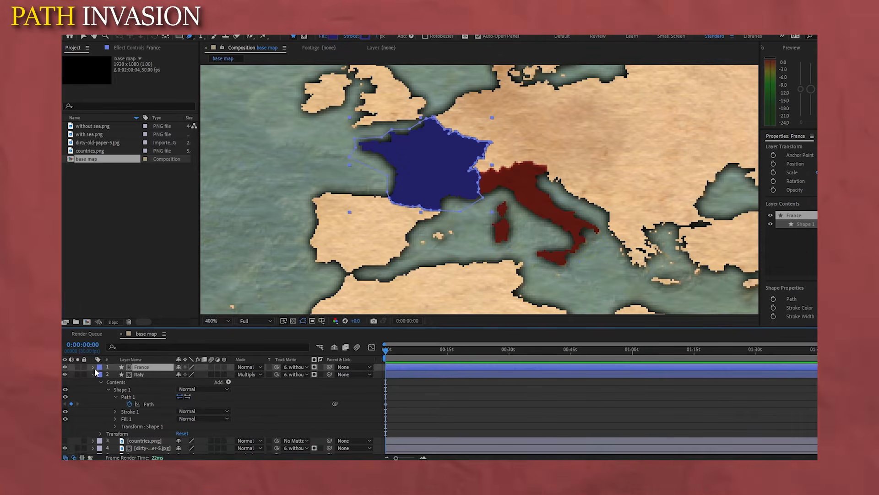
{"action": "left_click", "coordinate": [94, 368]}
{"action": "left_click", "coordinate": [100, 375]}
{"action": "left_click", "coordinate": [108, 382]}
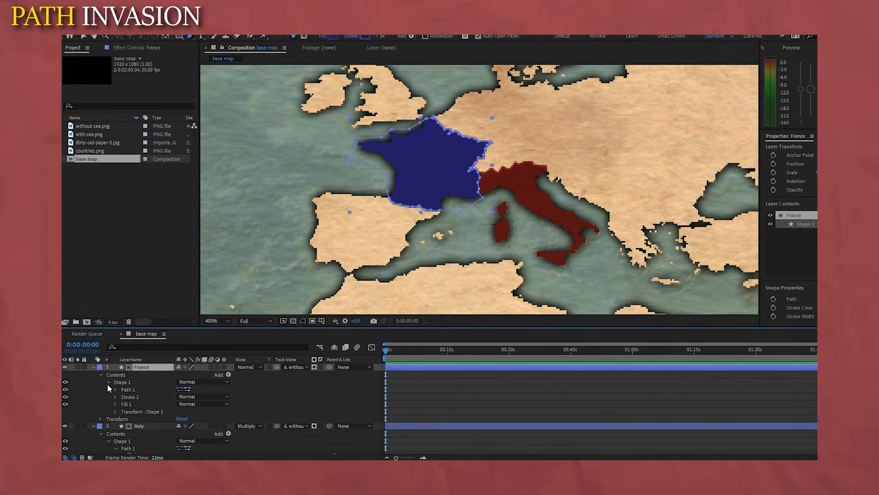
{"action": "left_click", "coordinate": [115, 389]}
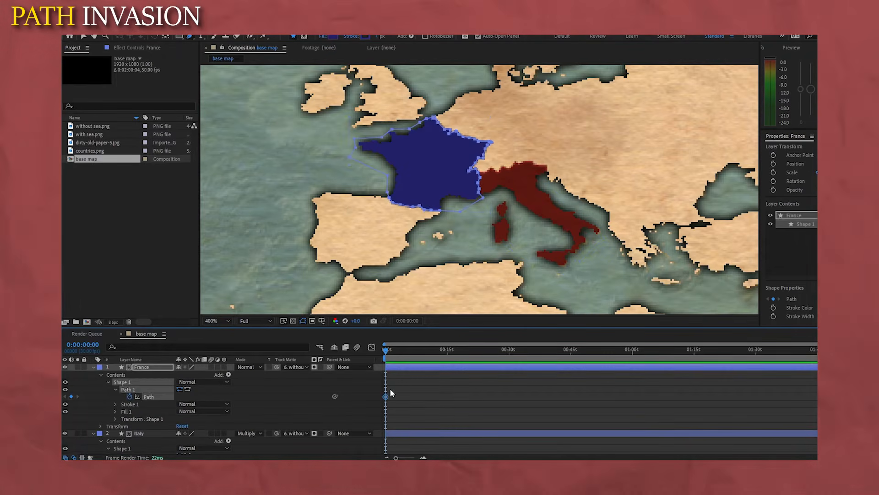
{"action": "left_click", "coordinate": [390, 388]}
- Add path keyframes for both the France and Italy shapes at 0:00:05:05
{"action": "scroll", "coordinate": [390, 388], "scroll_direction": "down", "scroll_amount": 3}
{"action": "scroll", "coordinate": [408, 397], "scroll_direction": "down", "scroll_amount": 2}
{"action": "scroll", "coordinate": [399, 390], "scroll_direction": "up", "scroll_amount": 2}
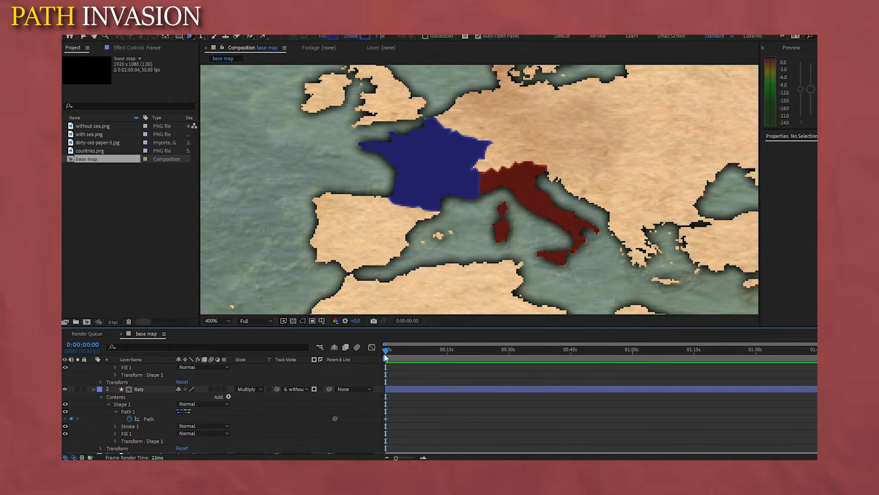
{"action": "left_click_drag", "start_coordinate": [385, 353], "coordinate": [400, 354]}
{"action": "left_click", "coordinate": [385, 418]}
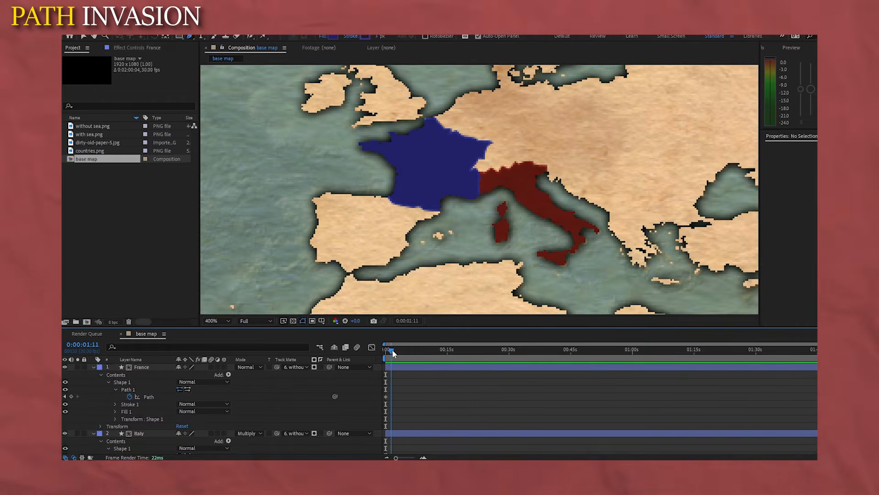
{"action": "left_click_drag", "start_coordinate": [392, 349], "coordinate": [406, 352]}
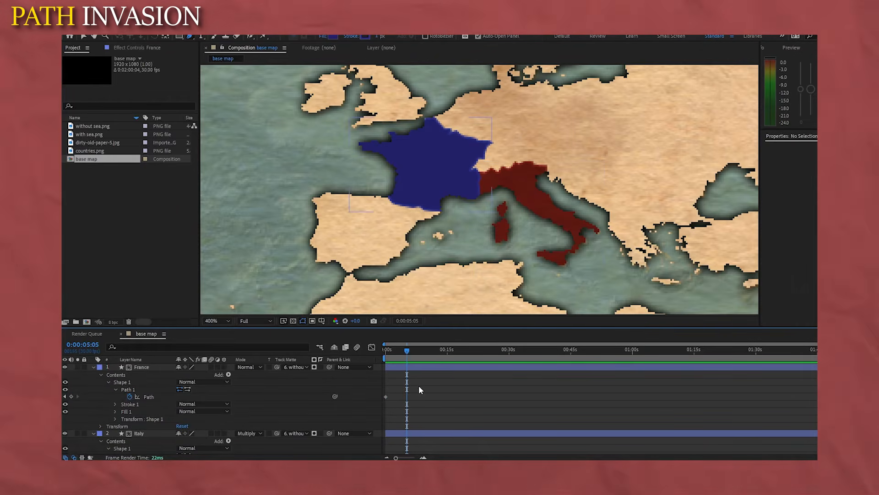
{"action": "left_click", "coordinate": [72, 396]}
{"action": "scroll", "coordinate": [72, 397], "scroll_direction": "down", "scroll_amount": 3}
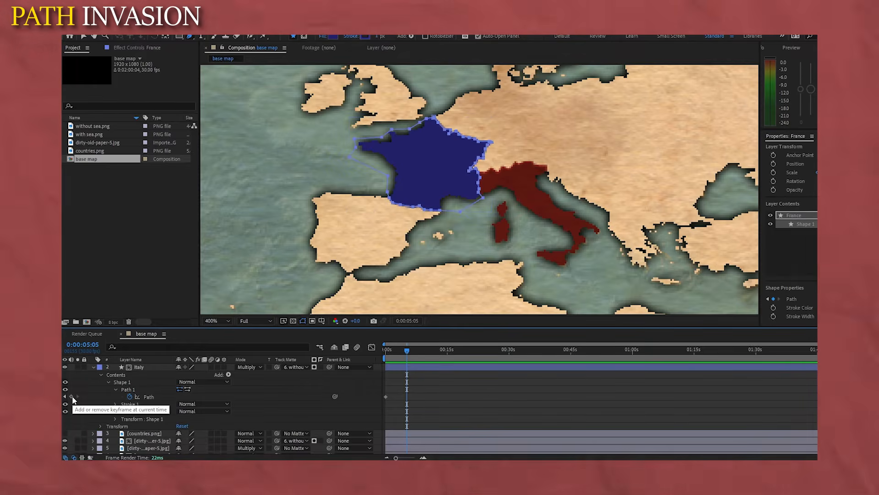
{"action": "left_click", "coordinate": [72, 396]}
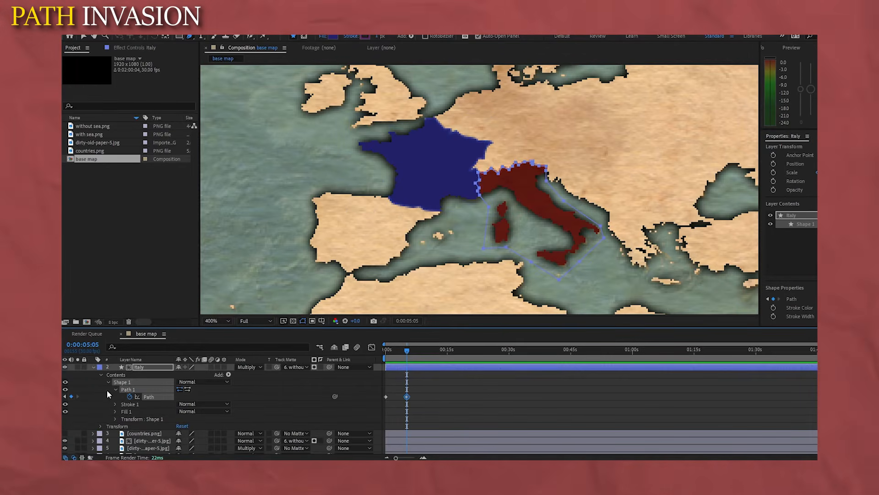
- Reshape France's path at 0:00:05:05 by moving its southeastern border points into northwestern Italy
{"action": "left_click", "coordinate": [136, 405]}
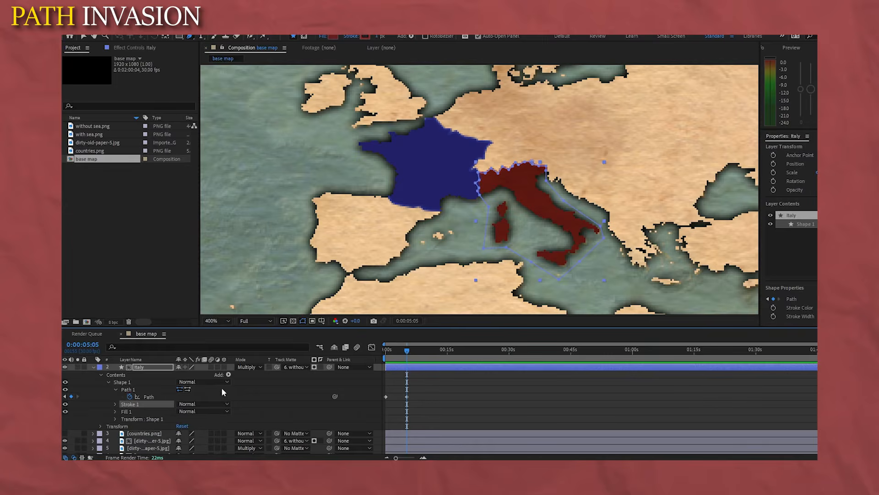
{"action": "key", "text": "period"}
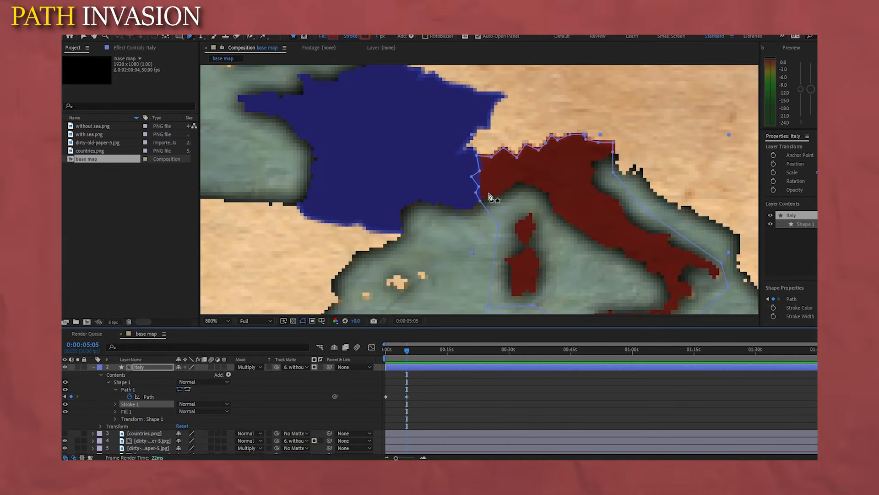
{"action": "scroll", "coordinate": [148, 397], "scroll_direction": "up", "scroll_amount": 3}
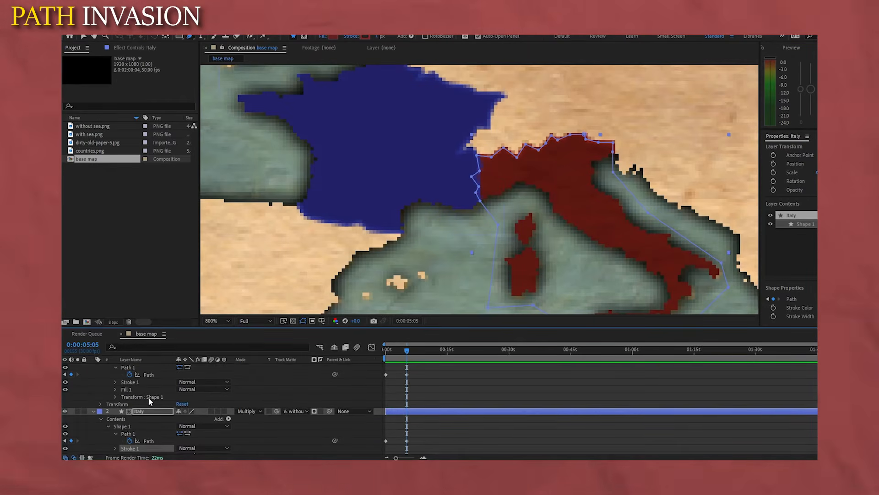
{"action": "left_click", "coordinate": [154, 368]}
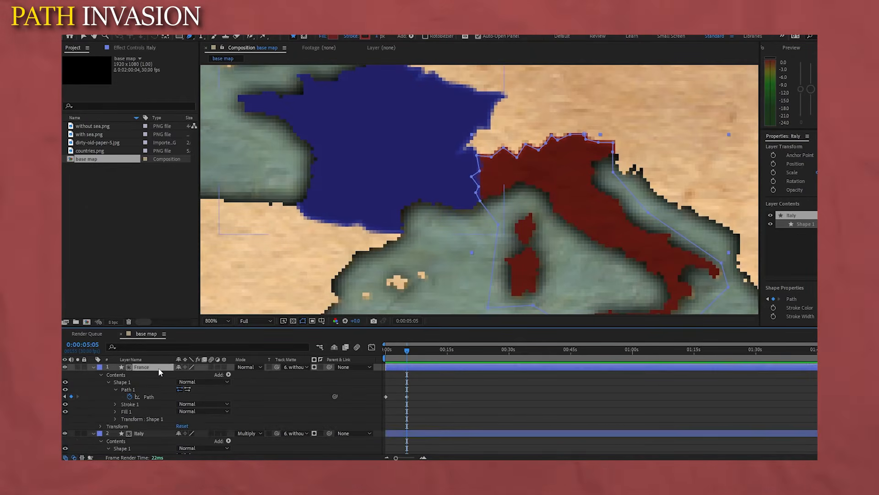
{"action": "left_click", "coordinate": [481, 169]}
{"action": "left_click_drag", "start_coordinate": [480, 167], "coordinate": [498, 158]}
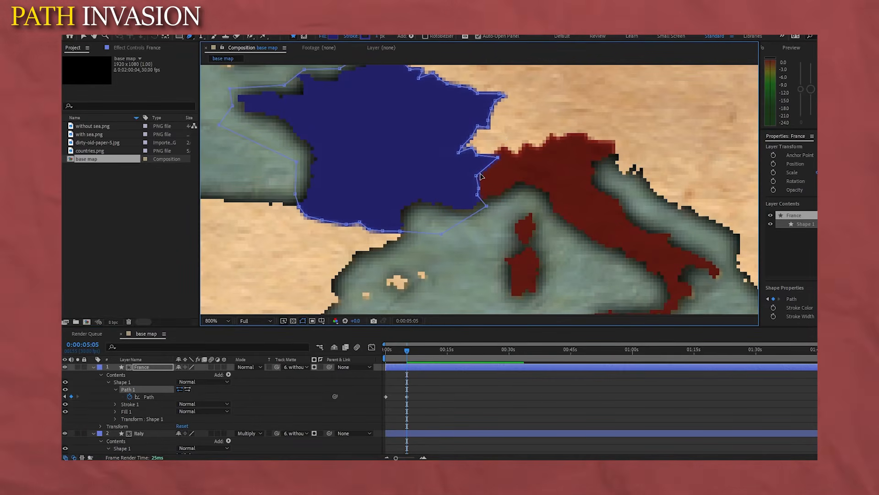
{"action": "left_click_drag", "start_coordinate": [477, 175], "coordinate": [520, 195]}
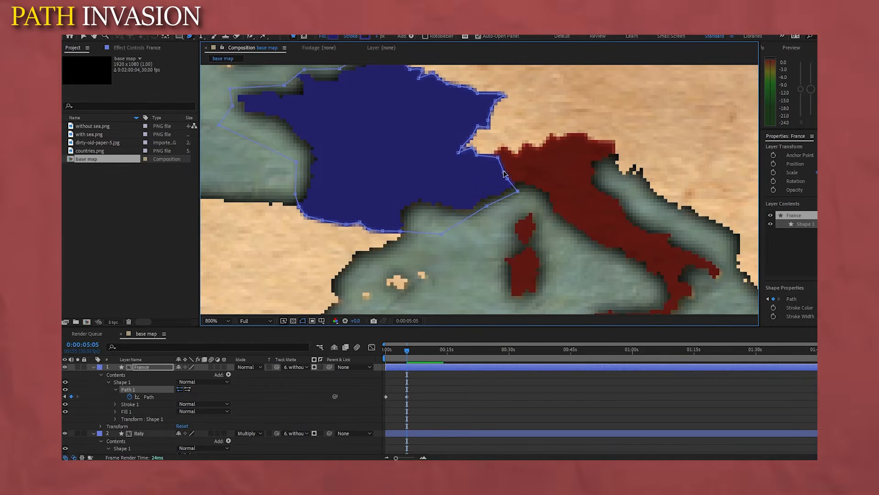
{"action": "left_click_drag", "start_coordinate": [498, 157], "coordinate": [517, 160]}
{"action": "left_click", "coordinate": [474, 404]}
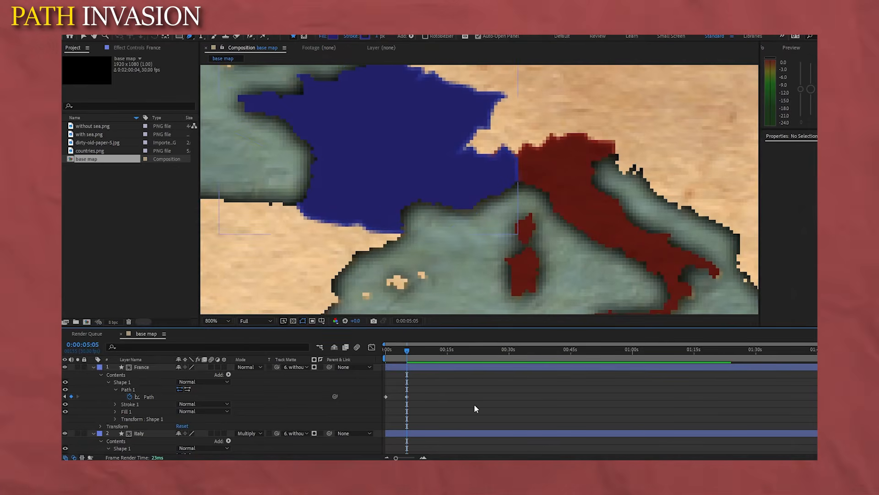
- Switch to the Selection tool and play the France invasion animation from the start of the timeline
{"action": "scroll", "coordinate": [480, 240], "scroll_direction": "down", "scroll_amount": 1}
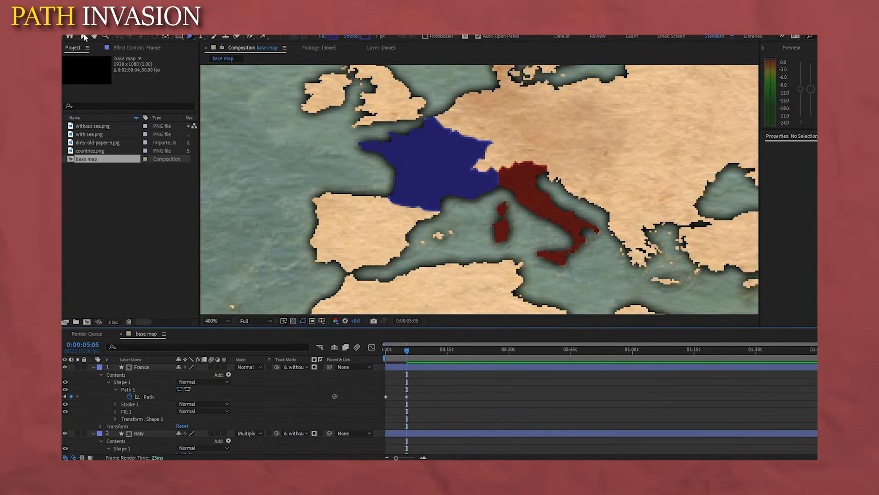
{"action": "left_click", "coordinate": [84, 36]}
{"action": "left_click_drag", "start_coordinate": [407, 352], "coordinate": [318, 360]}
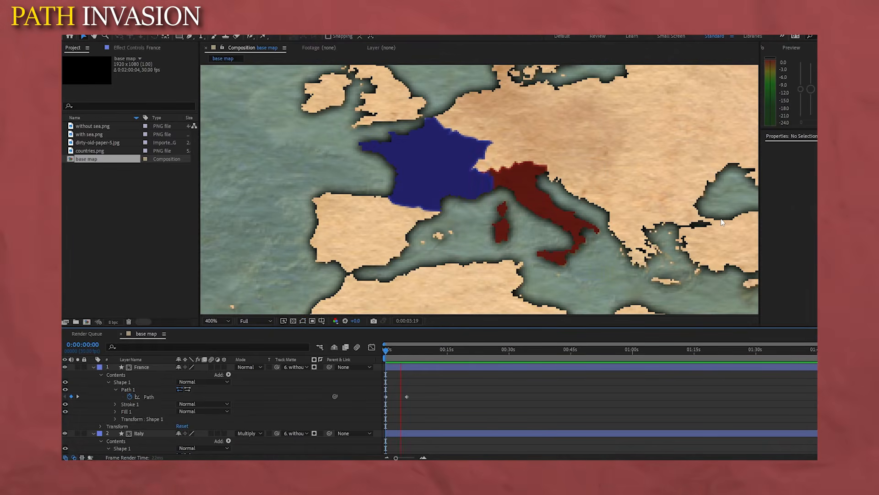
{"action": "key", "text": "space"}
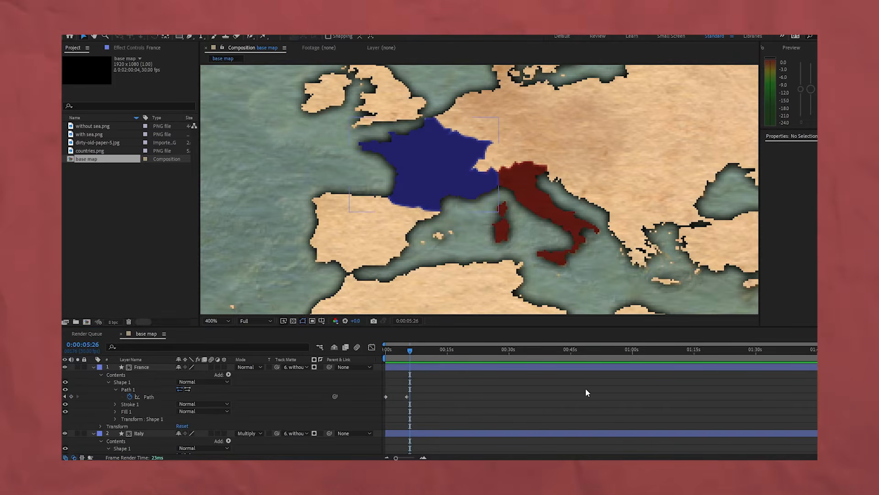
{"action": "scroll", "coordinate": [551, 267], "scroll_direction": "down", "scroll_amount": 2}
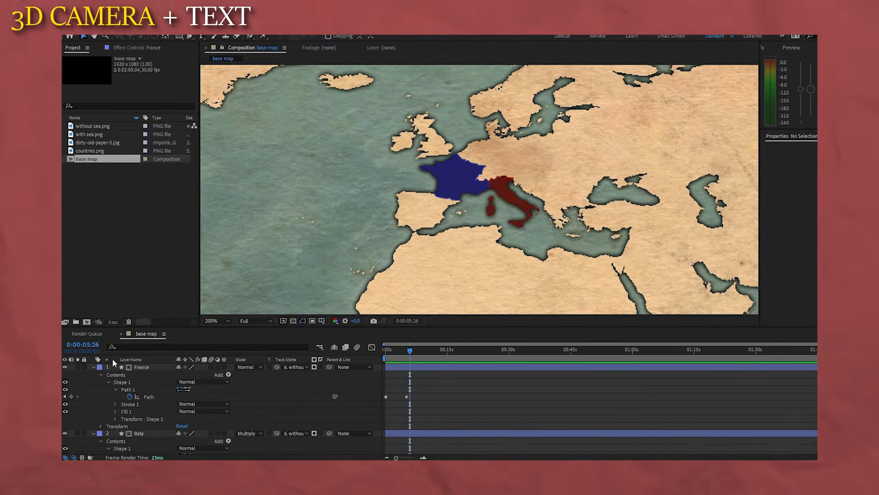
- Collapse the France layer's properties and add a horizontal text label reading France on the map
{"action": "left_click", "coordinate": [93, 367]}
{"action": "left_click", "coordinate": [93, 374]}
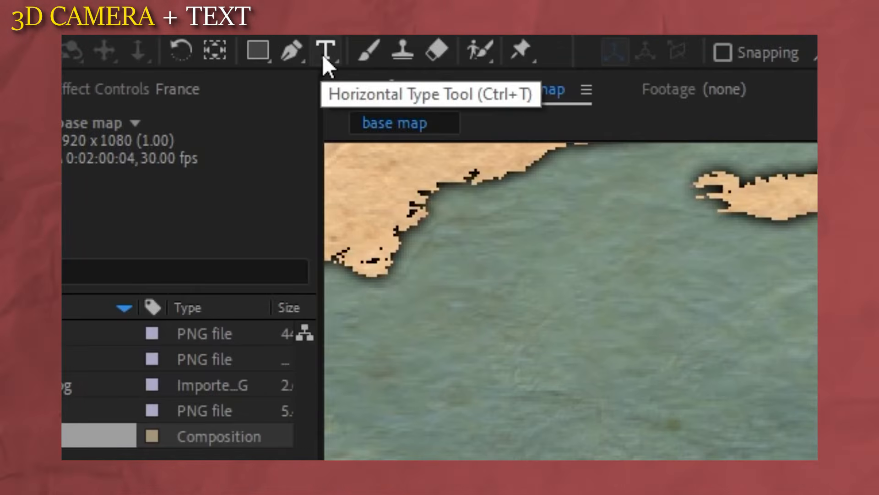
{"action": "left_click", "coordinate": [323, 54]}
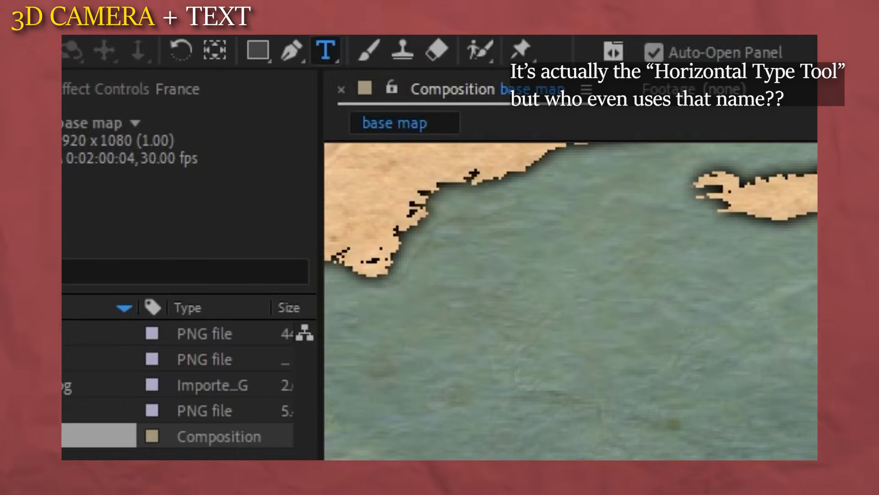
{"action": "left_click", "coordinate": [463, 173]}
{"action": "type", "text": "France"}
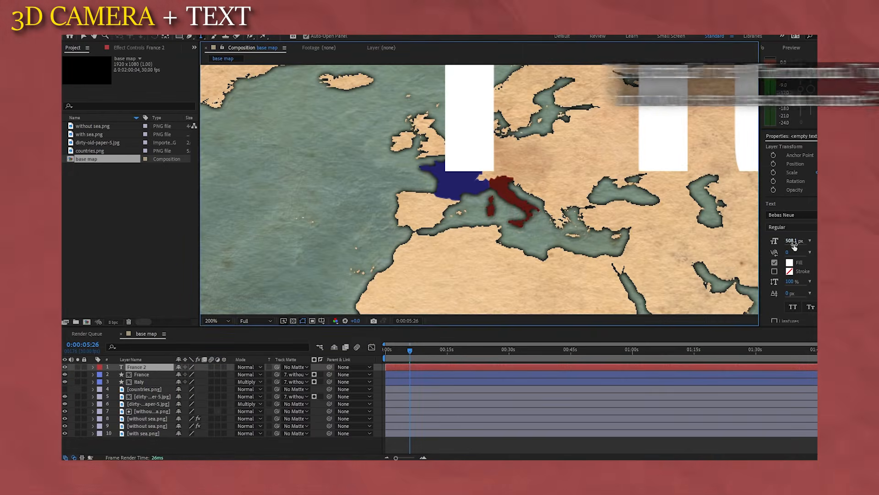
- Set the France label's font size to 20 px and place it over the blue country
{"action": "left_click", "coordinate": [795, 244]}
{"action": "type", "text": "30"}
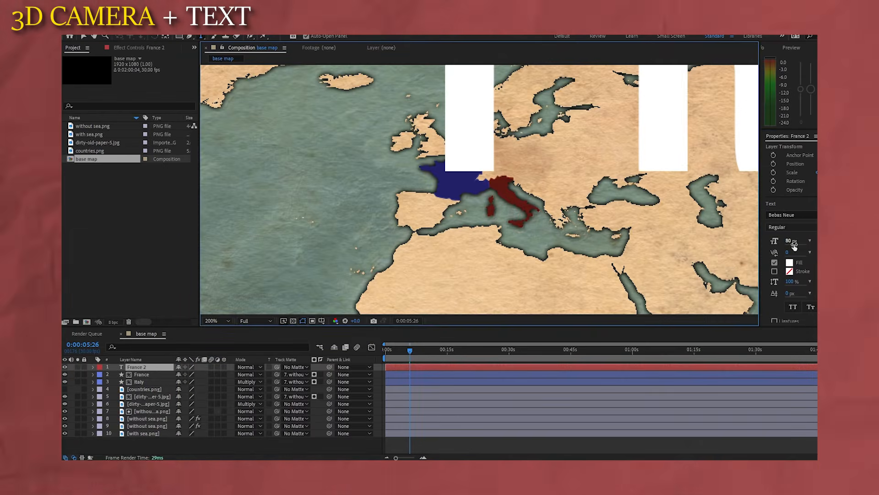
{"action": "key", "text": "Return"}
{"action": "left_click", "coordinate": [138, 367]}
{"action": "key", "text": "v"}
{"action": "left_click", "coordinate": [161, 367]}
- Duplicate the France label, place the copy over the dark red country and change its text to italy
{"action": "left_click_drag", "start_coordinate": [430, 172], "coordinate": [493, 209]}
{"action": "key", "text": "ctrl+d"}
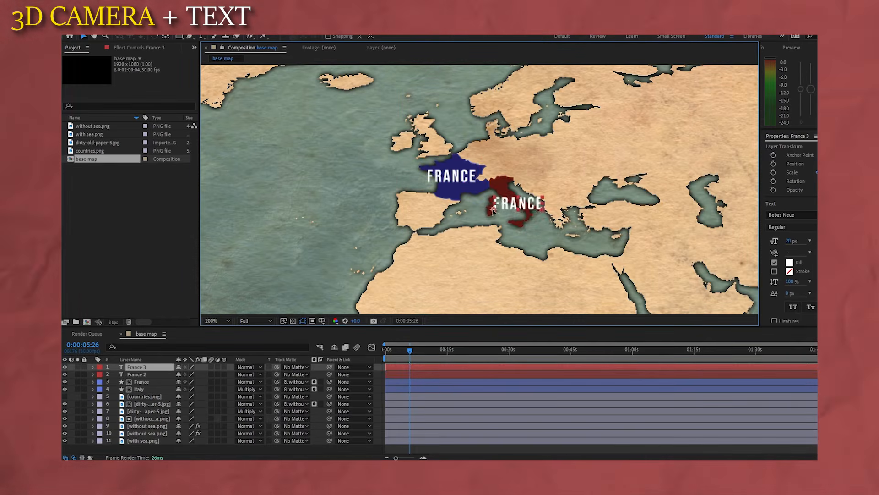
{"action": "double_click", "coordinate": [493, 210]}
{"action": "type", "text": "italy"}
{"action": "left_click", "coordinate": [146, 397]}
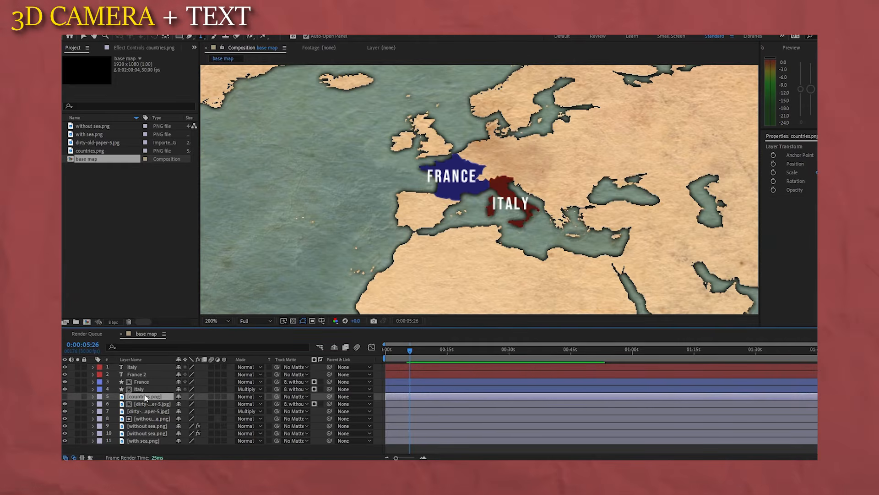
{"action": "key", "text": "space"}
{"action": "left_click", "coordinate": [254, 448]}
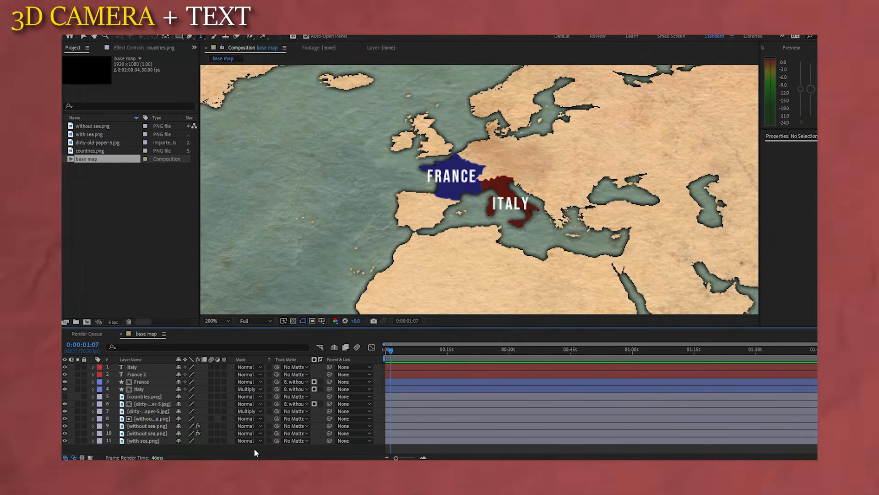
- Create a new 1920 x 1080, 30 fps composition named camera and add the base map composition to it
{"action": "right_click", "coordinate": [122, 189]}
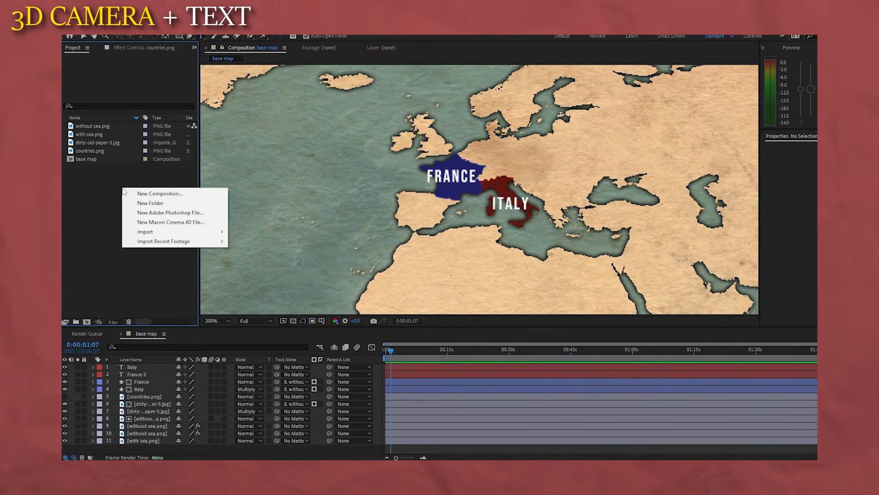
{"action": "left_click", "coordinate": [137, 193]}
{"action": "type", "text": "c"}
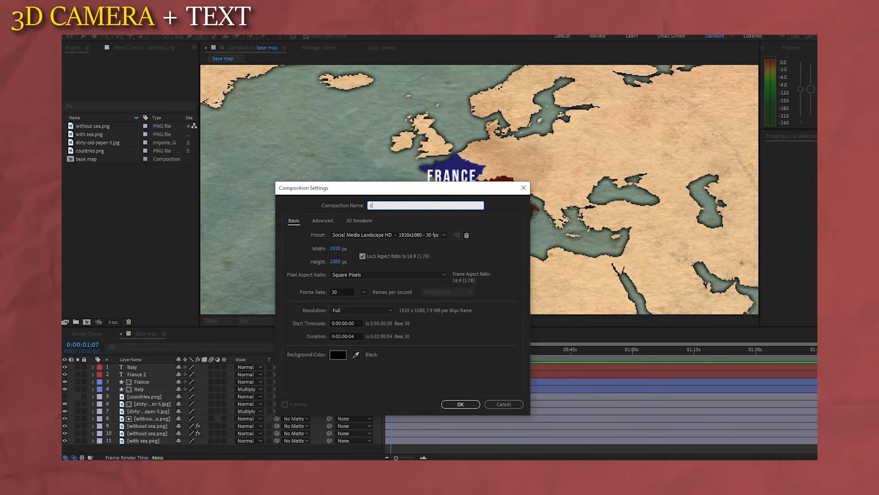
{"action": "type", "text": "amera"}
{"action": "key", "text": "Return"}
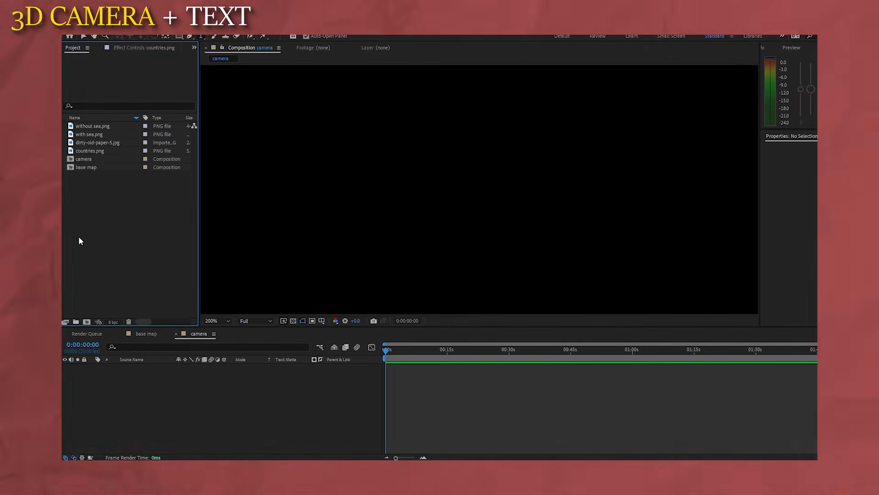
{"action": "left_click_drag", "start_coordinate": [86, 168], "coordinate": [178, 383]}
{"action": "scroll", "coordinate": [449, 235], "scroll_direction": "down", "scroll_amount": 4}
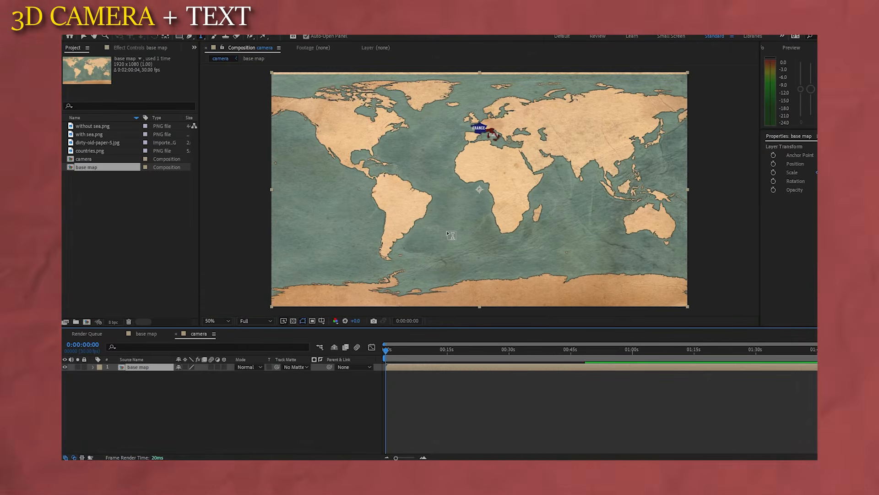
- Add a two-node 50 mm camera named Camera 1 to the camera composition
{"action": "left_click", "coordinate": [274, 379]}
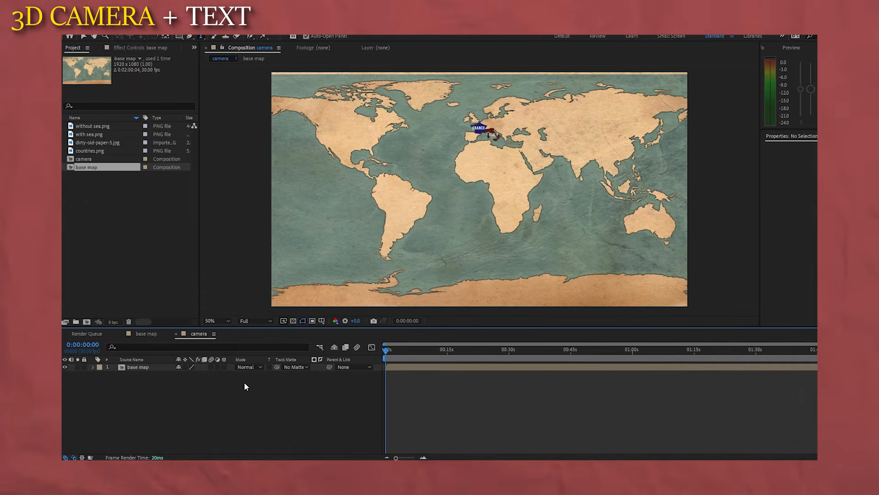
{"action": "right_click", "coordinate": [221, 381]}
{"action": "mouse_move", "coordinate": [293, 277]}
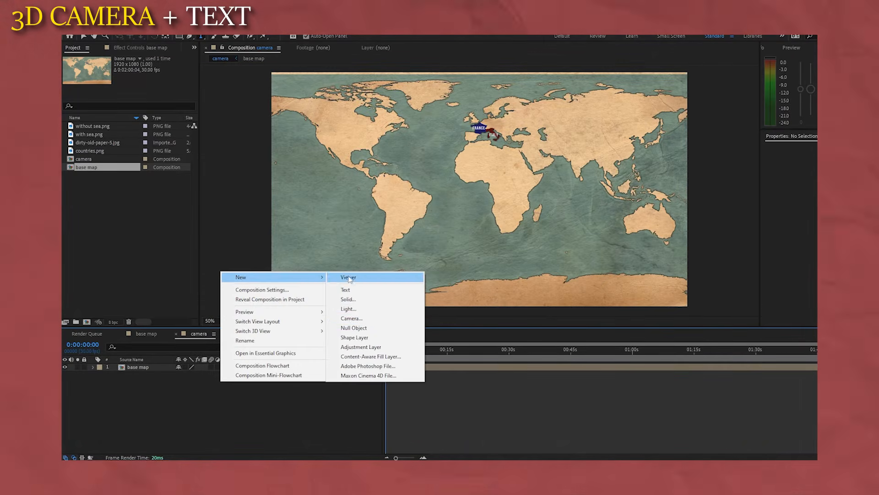
{"action": "left_click", "coordinate": [351, 318]}
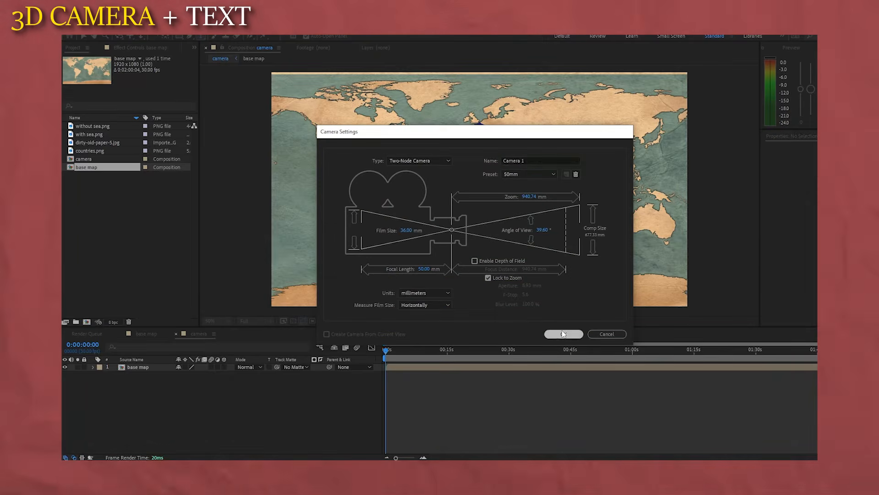
{"action": "left_click", "coordinate": [564, 333]}
{"action": "left_click", "coordinate": [553, 276]}
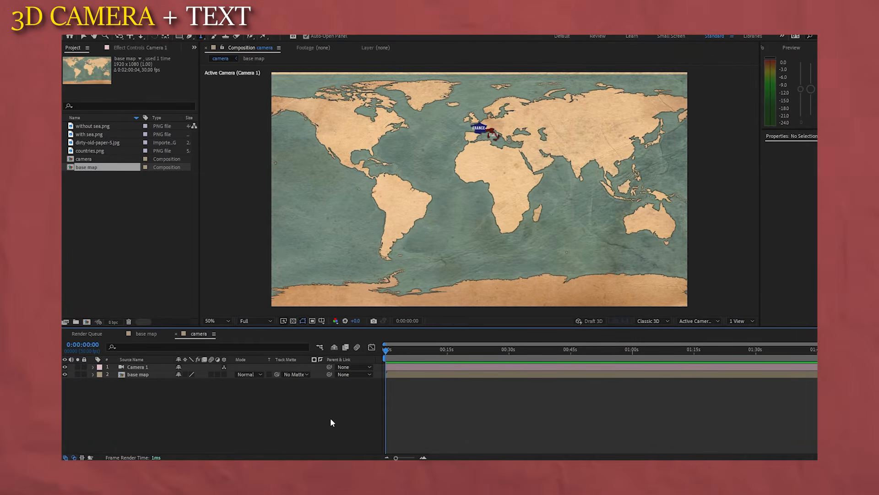
- Show the composition in two views and turn on 3D and motion blur for the base map layer
{"action": "left_click", "coordinate": [734, 322]}
{"action": "left_click", "coordinate": [737, 339]}
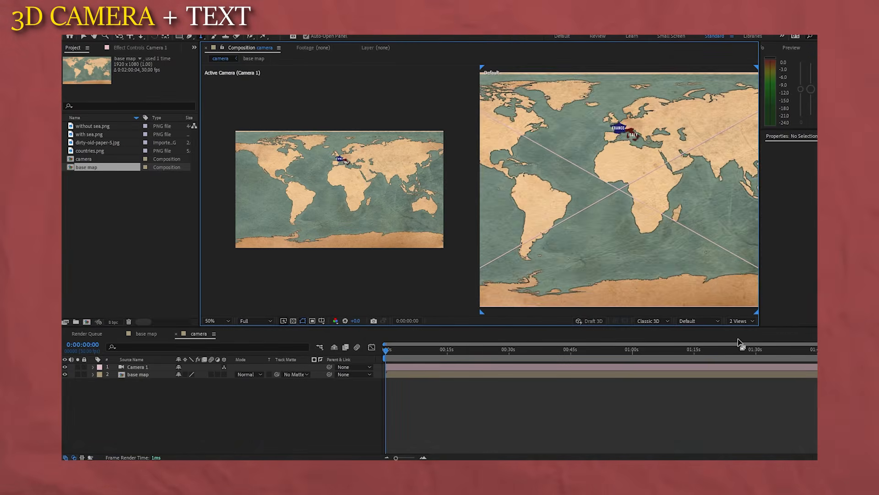
{"action": "scroll", "coordinate": [550, 190], "scroll_direction": "down", "scroll_amount": 2}
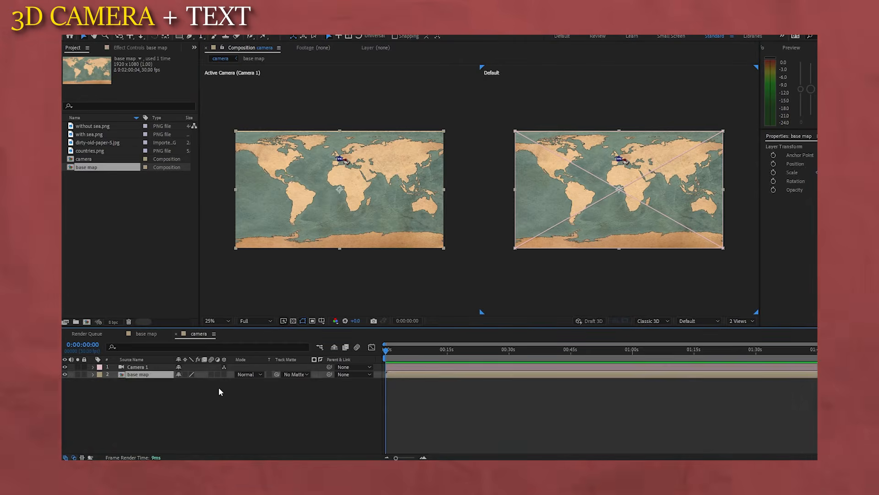
{"action": "left_click", "coordinate": [219, 388]}
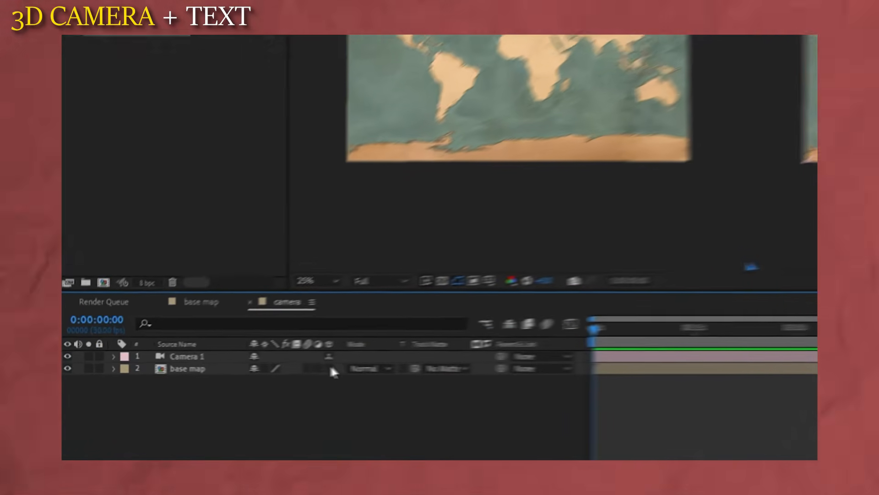
{"action": "left_click", "coordinate": [487, 360]}
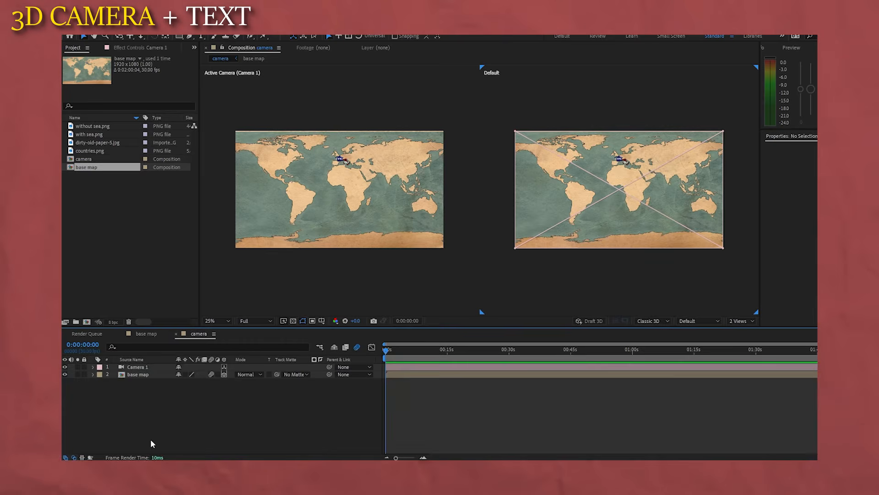
- Start keyframing Camera 1's Point of Interest and Position at the beginning of the timeline
{"action": "left_click", "coordinate": [93, 367]}
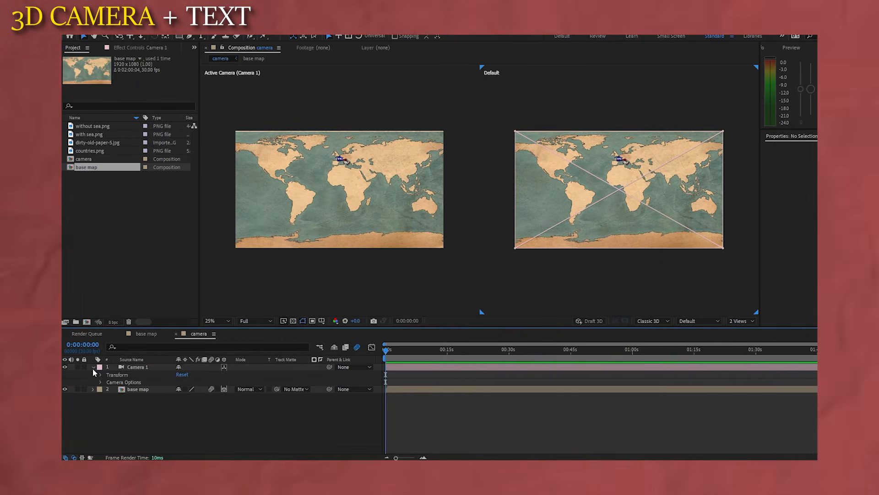
{"action": "left_click", "coordinate": [100, 374]}
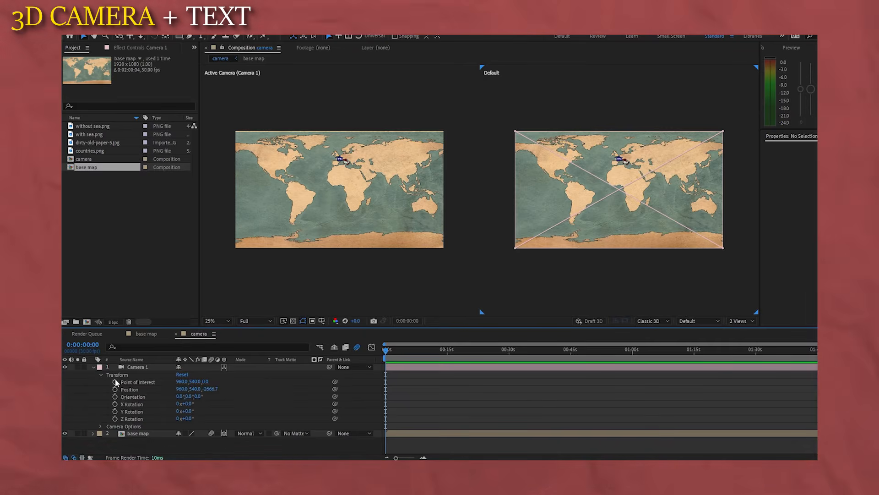
{"action": "left_click", "coordinate": [115, 382]}
{"action": "left_click", "coordinate": [399, 387]}
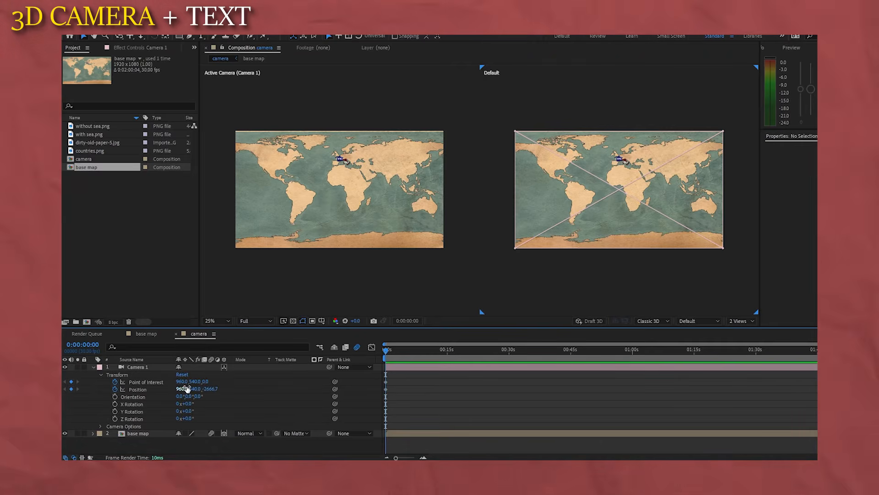
- Frame France and Italy by setting the camera's Position to 960, 221, -472.7 and its Point of Interest to 960, 268, 0
{"action": "left_click_drag", "start_coordinate": [208, 389], "coordinate": [423, 390]}
{"action": "left_click", "coordinate": [463, 394]}
{"action": "left_click", "coordinate": [424, 391]}
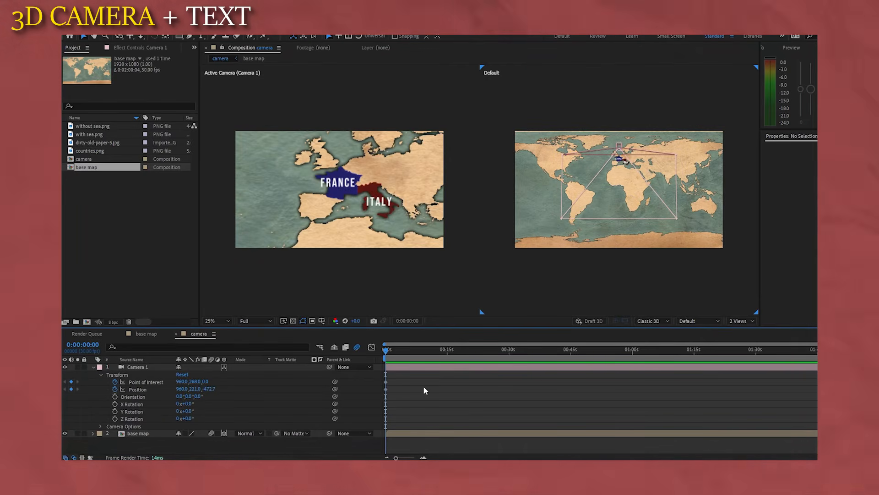
- Keyframe Position 1222, 221, -384.7 and Point of Interest 1025, 268, 0 about 5.5 seconds in, and set the opening Position to 771, 285, -472.7
{"action": "left_click_drag", "start_coordinate": [387, 350], "coordinate": [409, 354]}
{"action": "left_click_drag", "start_coordinate": [182, 389], "coordinate": [97, 391]}
{"action": "left_click", "coordinate": [65, 390]}
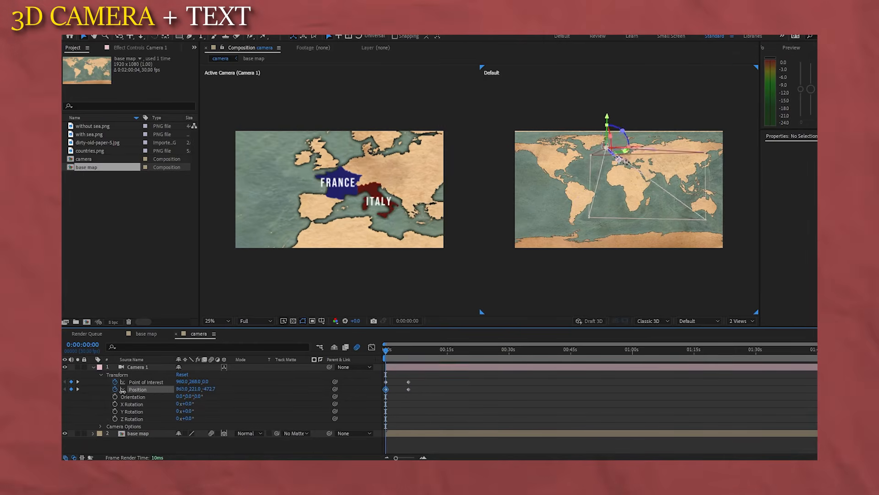
{"action": "left_click_drag", "start_coordinate": [195, 389], "coordinate": [224, 390]}
{"action": "left_click", "coordinate": [423, 403]}
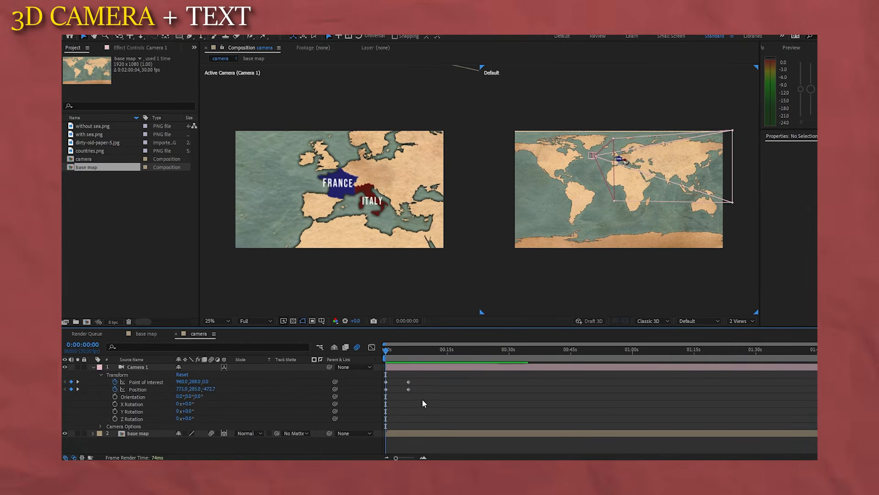
- Play the camera move from the start of the timeline
{"action": "key", "text": "space"}
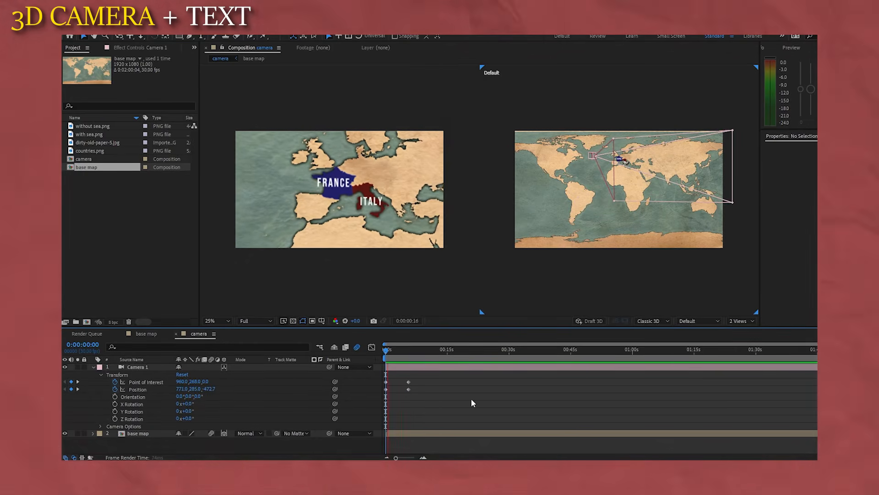
{"action": "key", "text": "space"}
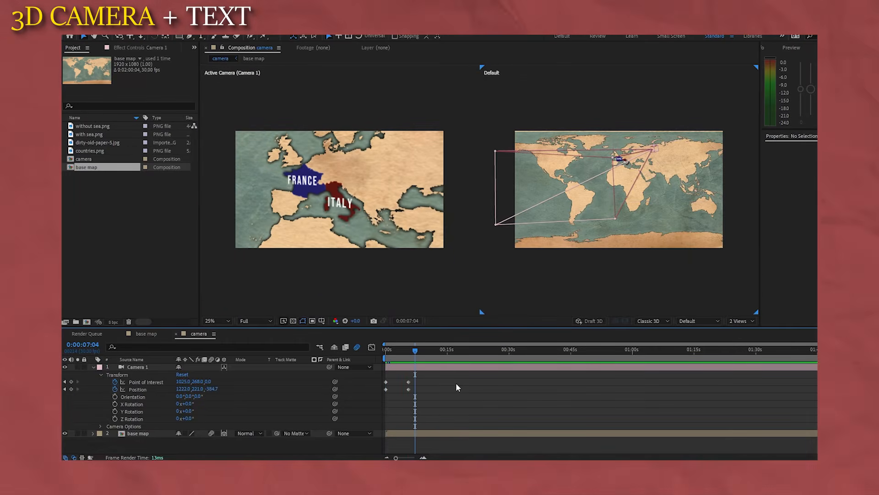
- Apply Easy Ease to all of Camera 1's Point of Interest and Position keyframes and scrub through the move
{"action": "left_click_drag", "start_coordinate": [423, 379], "coordinate": [384, 394]}
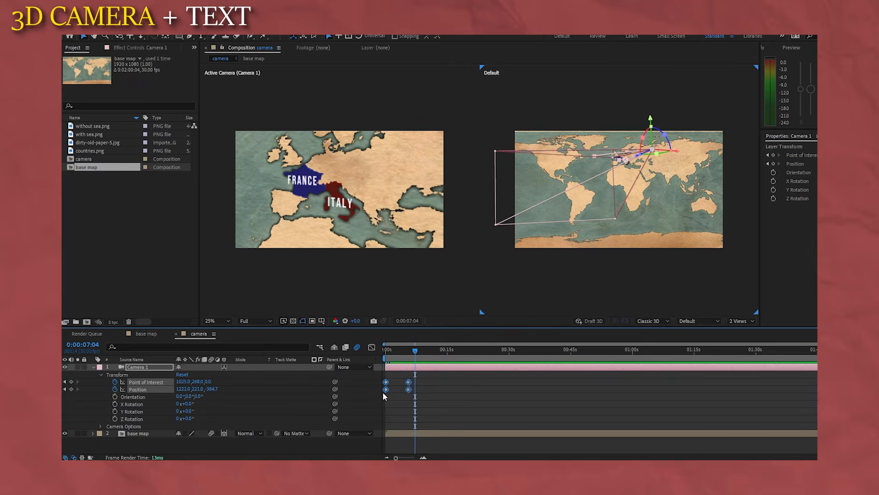
{"action": "key", "text": "F9"}
{"action": "left_click", "coordinate": [399, 397]}
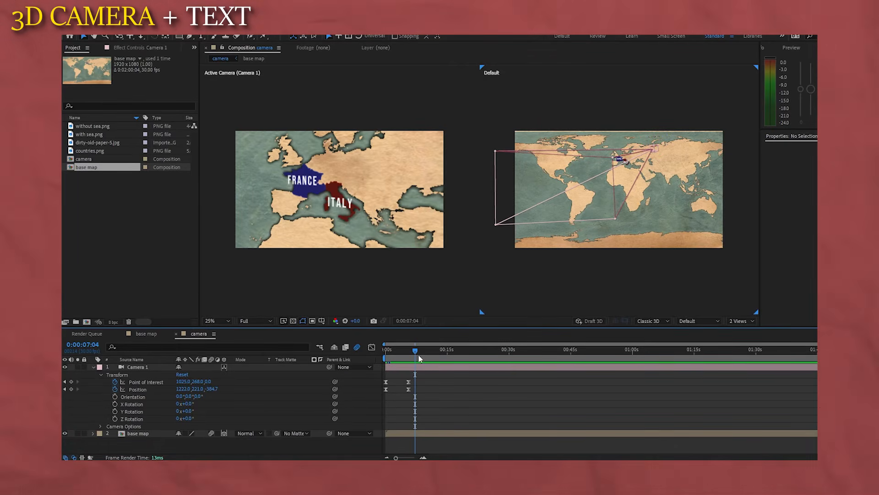
{"action": "left_click_drag", "start_coordinate": [415, 357], "coordinate": [373, 359]}
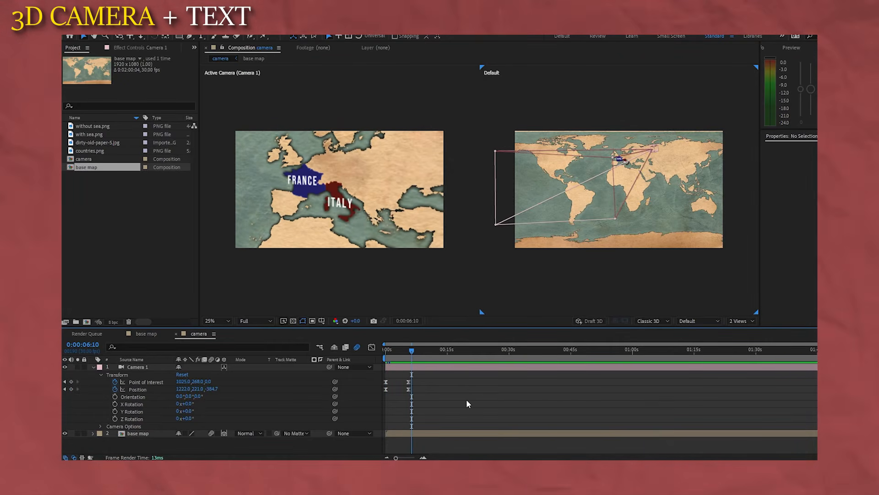
- Export the camera composition by adding it to the Render Queue
{"action": "left_click", "coordinate": [68, 27]}
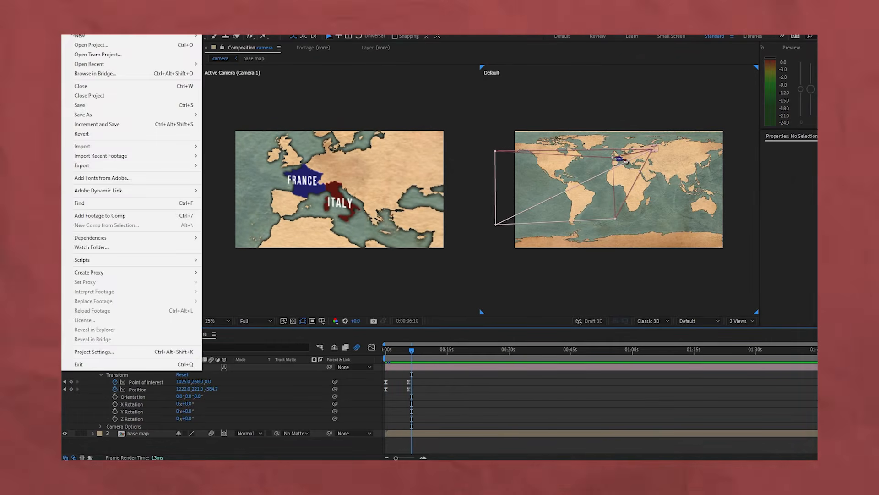
{"action": "mouse_move", "coordinate": [197, 168]}
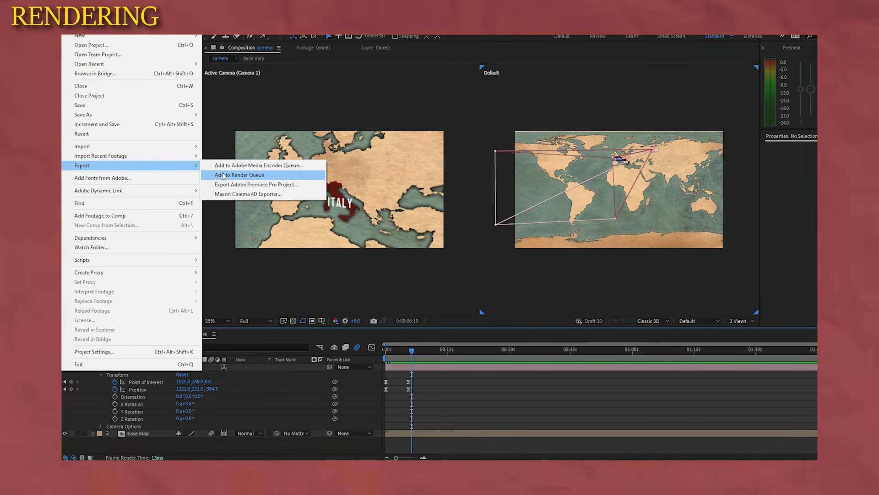
{"action": "left_click", "coordinate": [225, 176]}
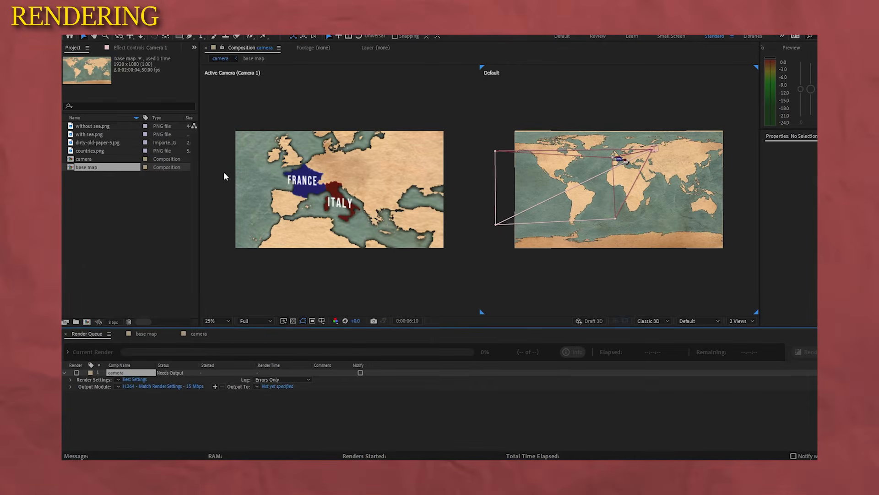
{"action": "left_click", "coordinate": [276, 408]}
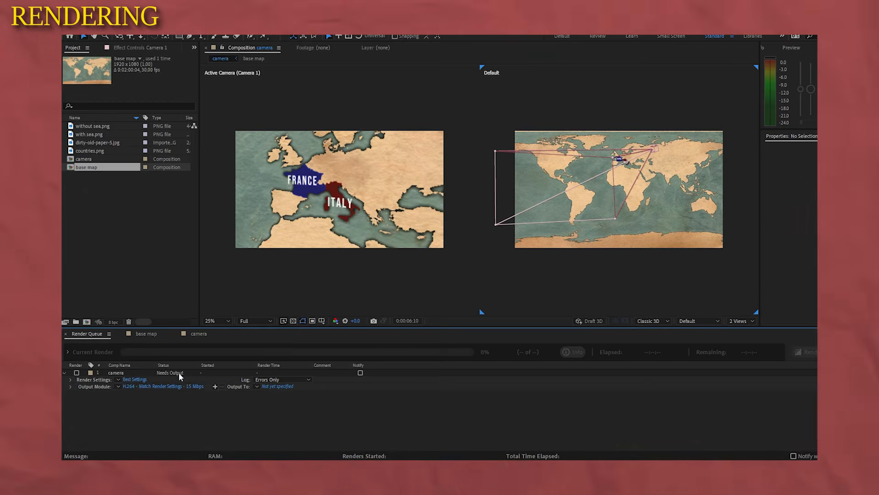
- In the queued item's render settings, limit the render to a custom time span ending at 0:00:06:03
{"action": "left_click", "coordinate": [140, 380]}
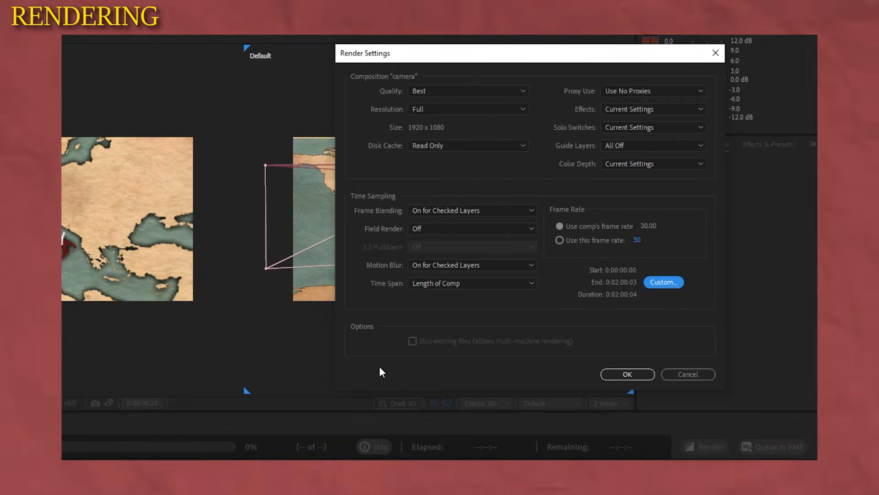
{"action": "left_click", "coordinate": [663, 282]}
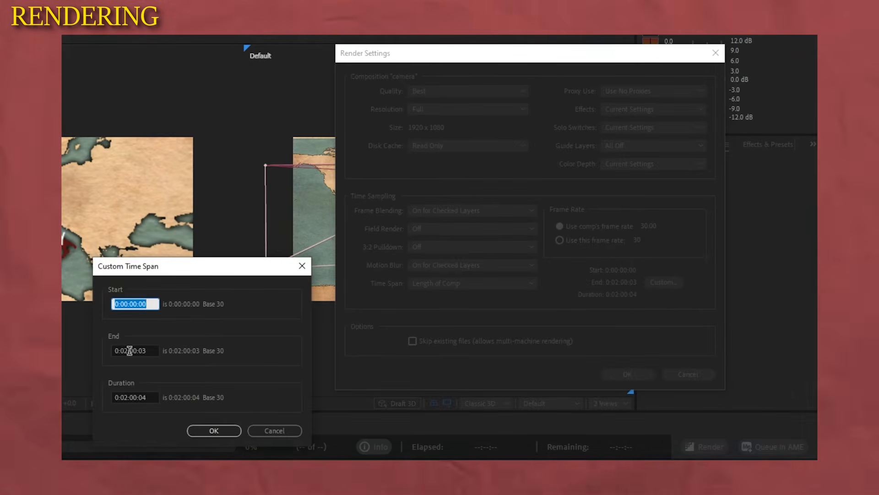
{"action": "key", "text": "BackSpace"}
{"action": "type", "text": "0"}
{"action": "type", "text": "6:0"}
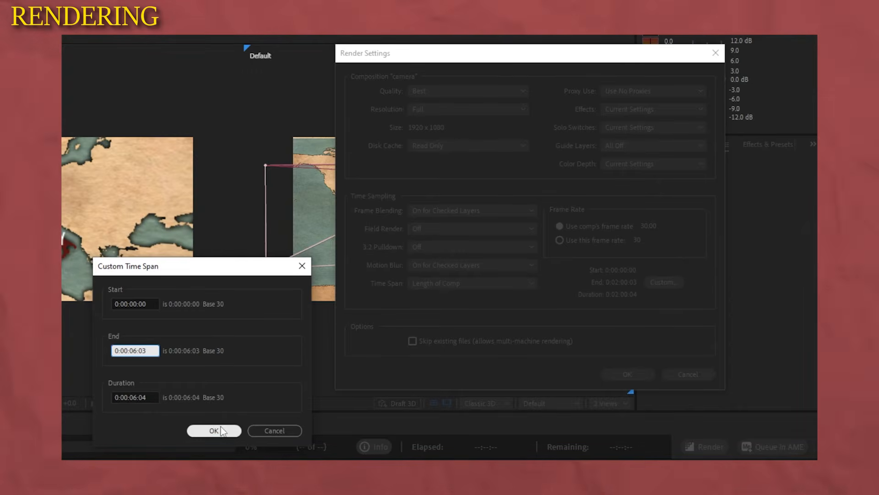
{"action": "left_click", "coordinate": [223, 431]}
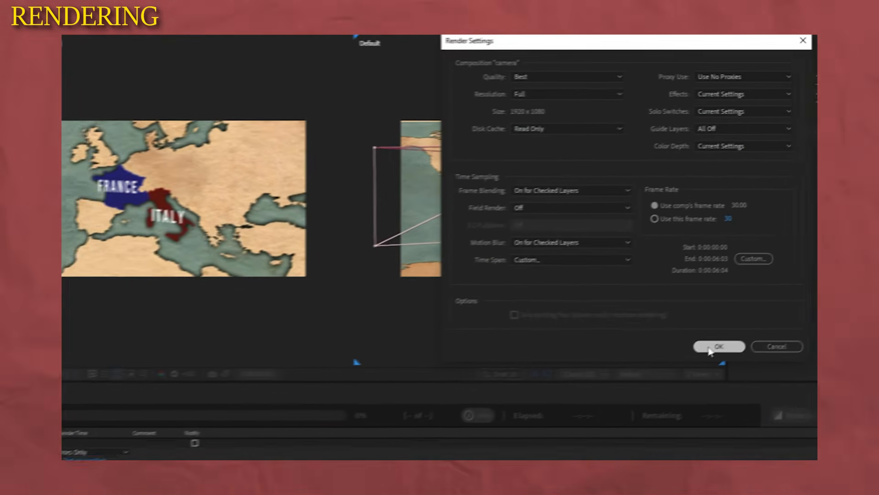
{"action": "left_click", "coordinate": [731, 337]}
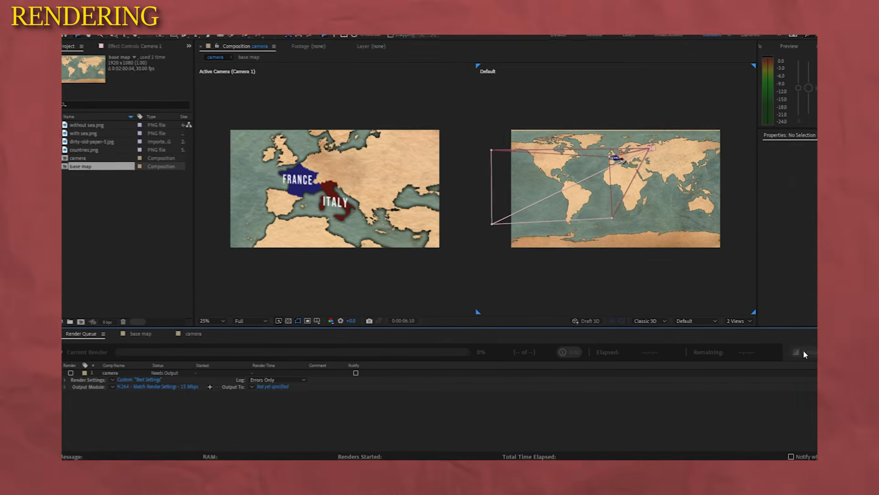
- Switch back to the base map composition and display the whole world map
{"action": "left_click", "coordinate": [154, 333]}
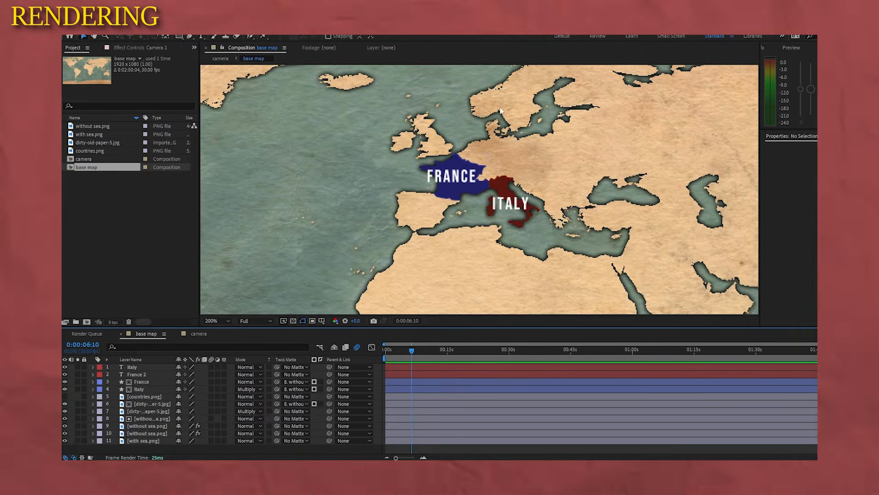
{"action": "key", "text": "period"}
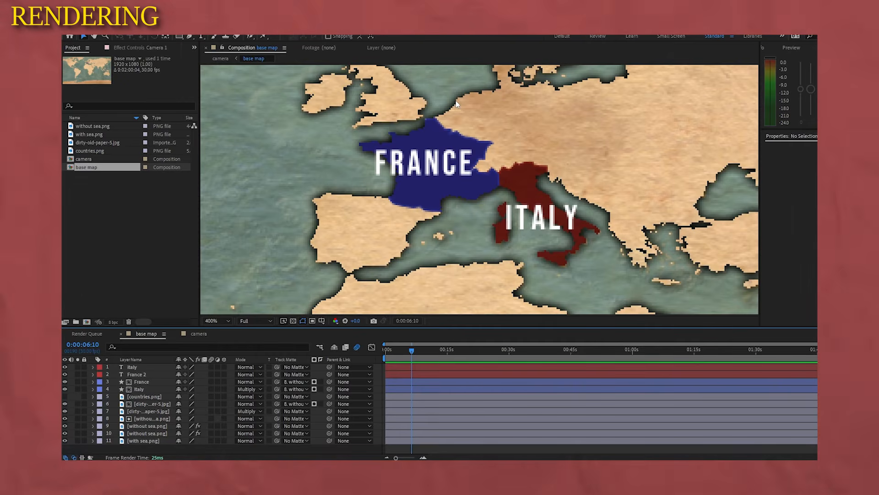
{"action": "scroll", "coordinate": [456, 105], "scroll_direction": "down", "scroll_amount": 6}
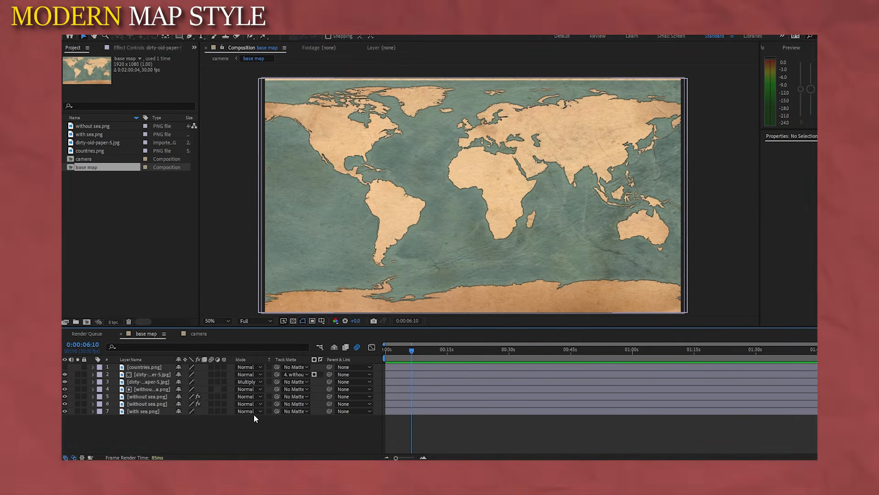
{"action": "left_click", "coordinate": [172, 389]}
{"action": "key", "text": "Delete"}
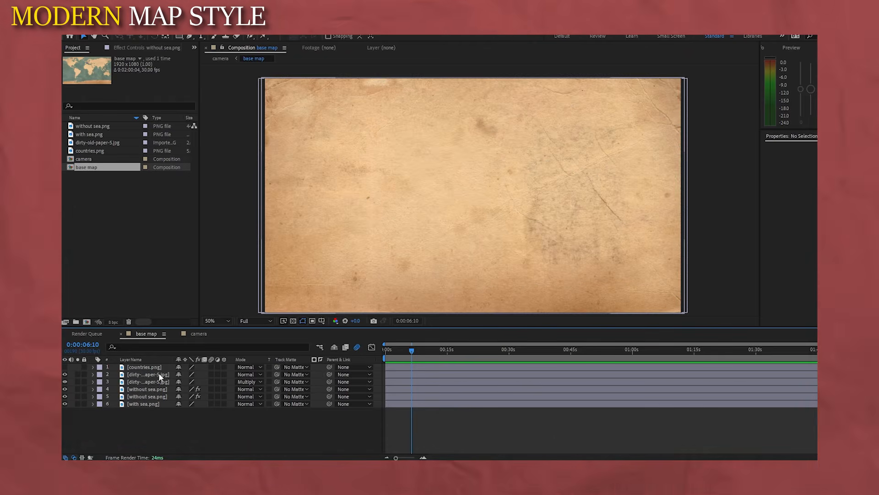
{"action": "left_click", "coordinate": [161, 375]}
{"action": "key", "text": "ctrl+z"}
- Delete both dirty-old-paper texture layers from the base map composition
{"action": "left_click", "coordinate": [175, 417]}
{"action": "left_click", "coordinate": [158, 381]}
{"action": "key", "text": "Delete"}
{"action": "left_click", "coordinate": [152, 375]}
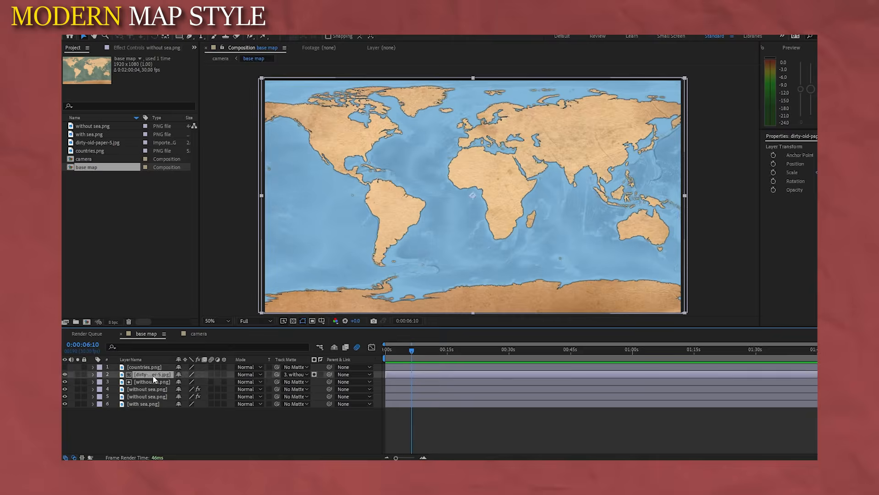
{"action": "key", "text": "Delete"}
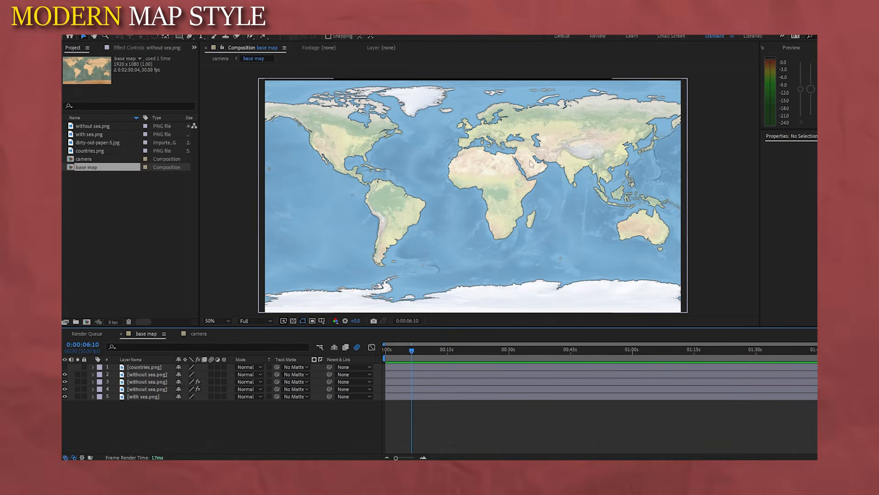
- Draw a closed navy region with the Pen tool, reaching from Iran south of the Caspian Sea across Pakistan and northern India
{"action": "scroll", "coordinate": [485, 124], "scroll_direction": "up", "scroll_amount": 2}
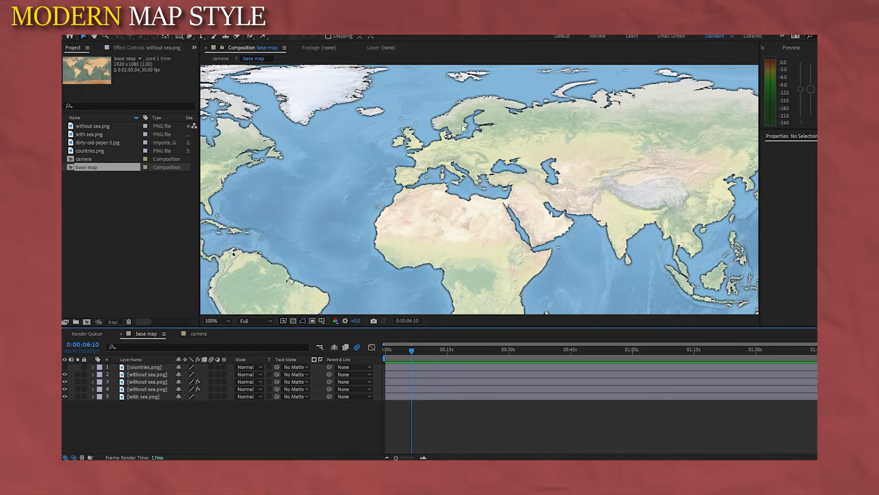
{"action": "scroll", "coordinate": [472, 131], "scroll_direction": "up", "scroll_amount": 1}
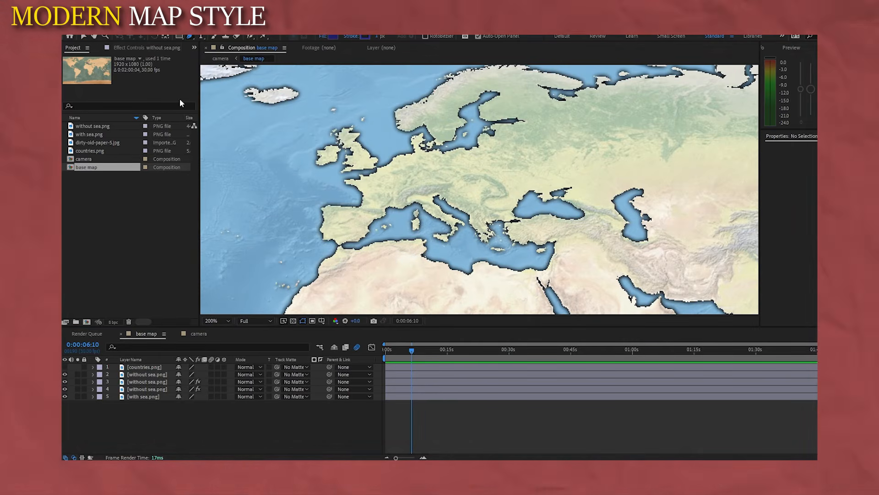
{"action": "scroll", "coordinate": [251, 146], "scroll_direction": "down", "scroll_amount": 2}
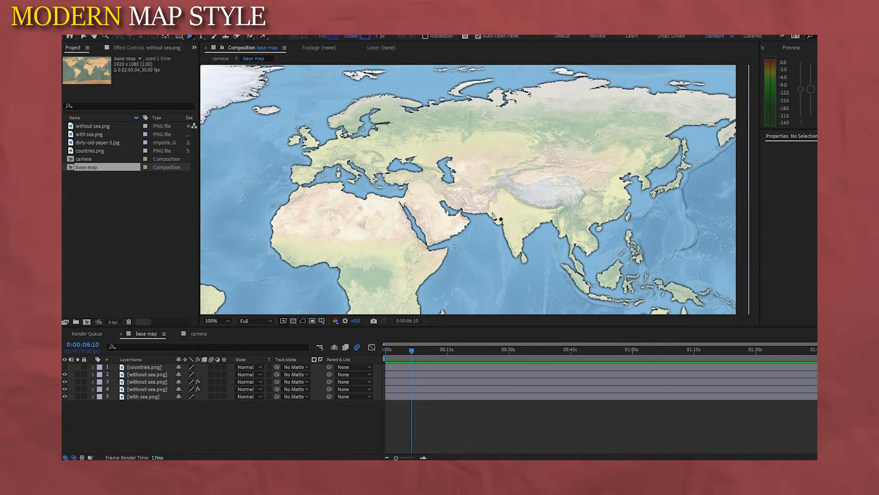
{"action": "scroll", "coordinate": [480, 215], "scroll_direction": "up", "scroll_amount": 2}
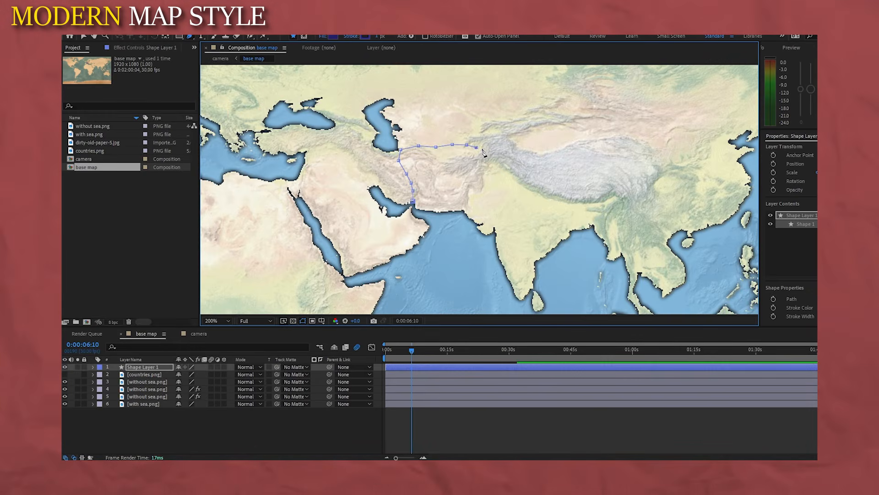
{"action": "left_click", "coordinate": [490, 150]}
{"action": "left_click", "coordinate": [501, 165]}
{"action": "left_click", "coordinate": [510, 171]}
{"action": "left_click", "coordinate": [527, 182]}
{"action": "left_click", "coordinate": [542, 191]}
{"action": "left_click", "coordinate": [550, 194]}
{"action": "left_click", "coordinate": [567, 198]}
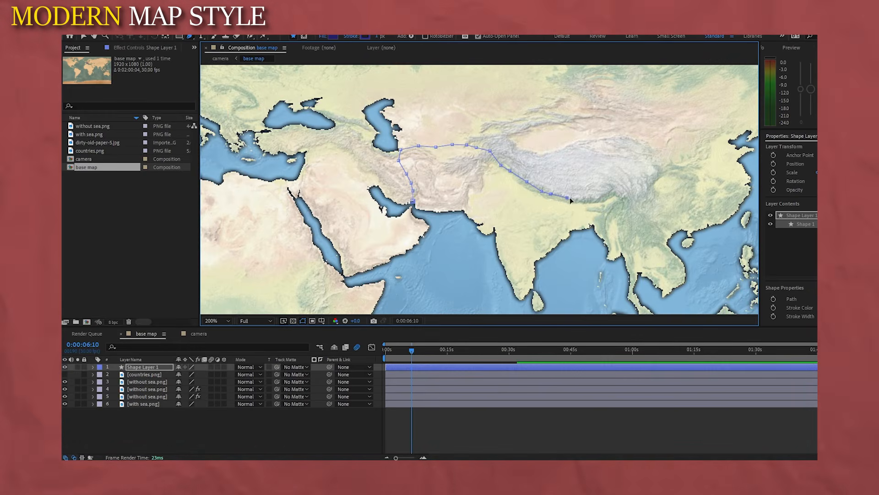
{"action": "left_click", "coordinate": [589, 200]}
{"action": "left_click", "coordinate": [433, 213]}
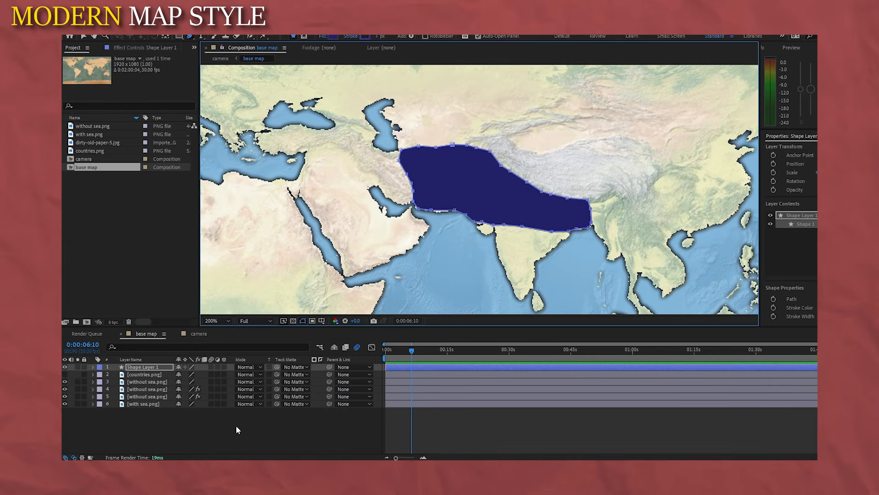
{"action": "left_click", "coordinate": [176, 416]}
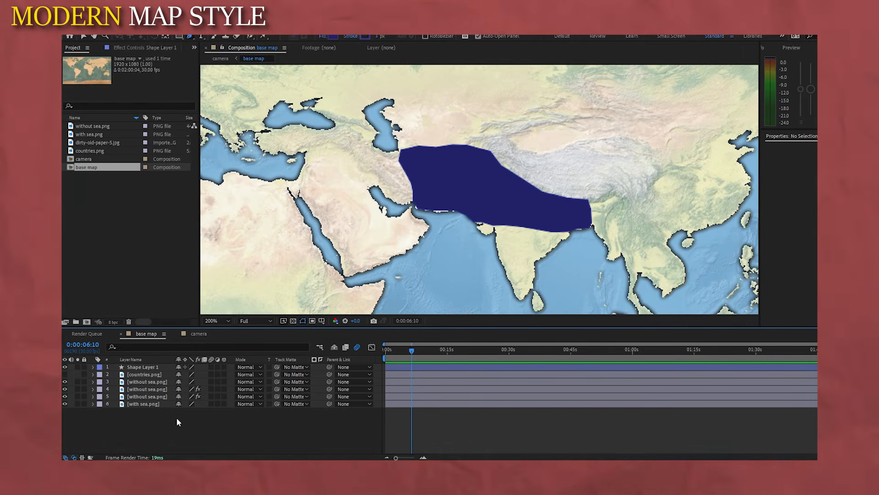
- Set the navy region's fill opacity to 20%
{"action": "left_click", "coordinate": [137, 368]}
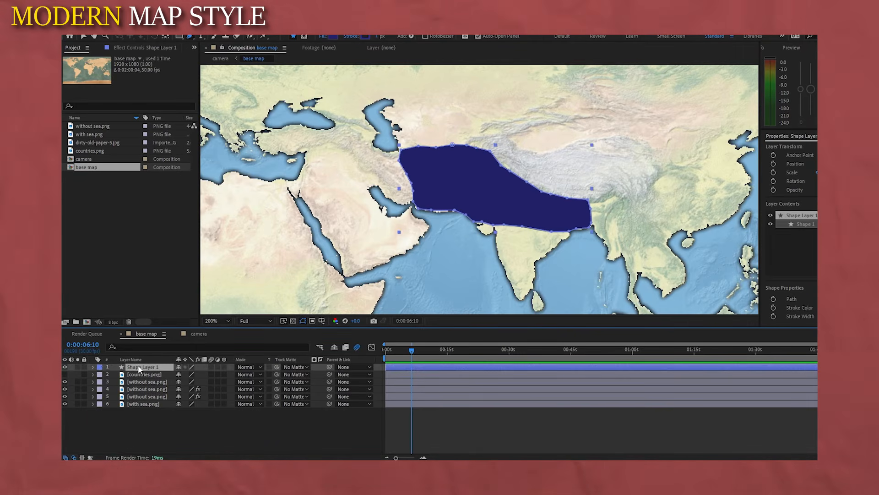
{"action": "left_click", "coordinate": [94, 367]}
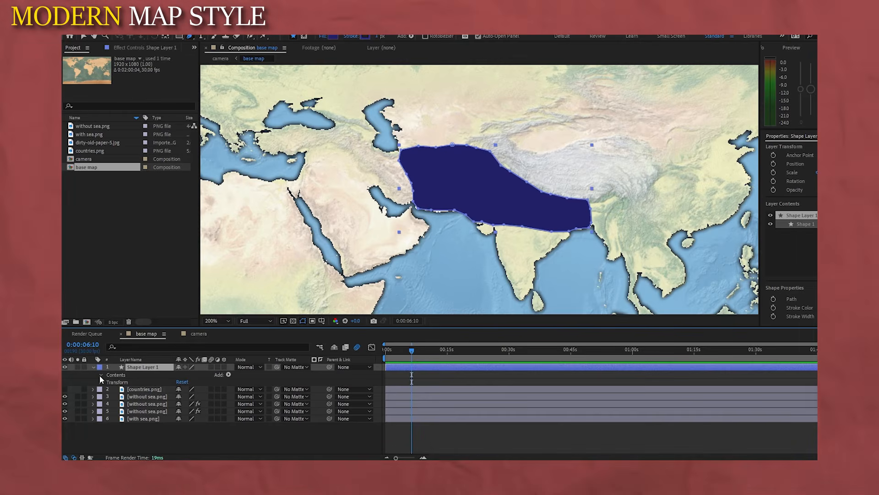
{"action": "left_click", "coordinate": [102, 374]}
{"action": "left_click", "coordinate": [107, 382]}
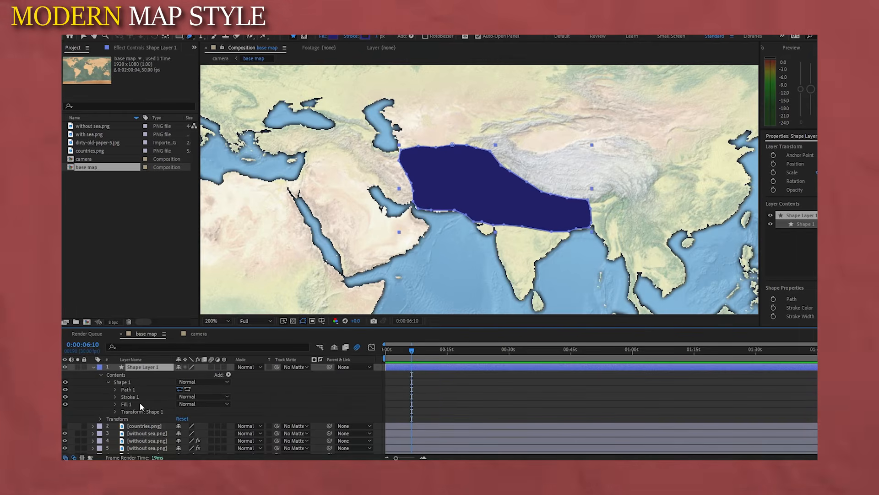
{"action": "left_click", "coordinate": [115, 404]}
{"action": "left_click", "coordinate": [182, 433]}
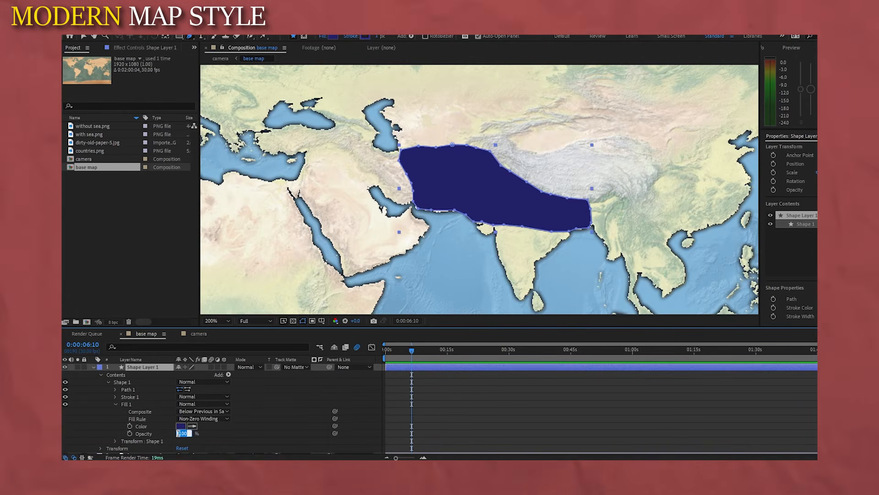
{"action": "type", "text": "2.0"}
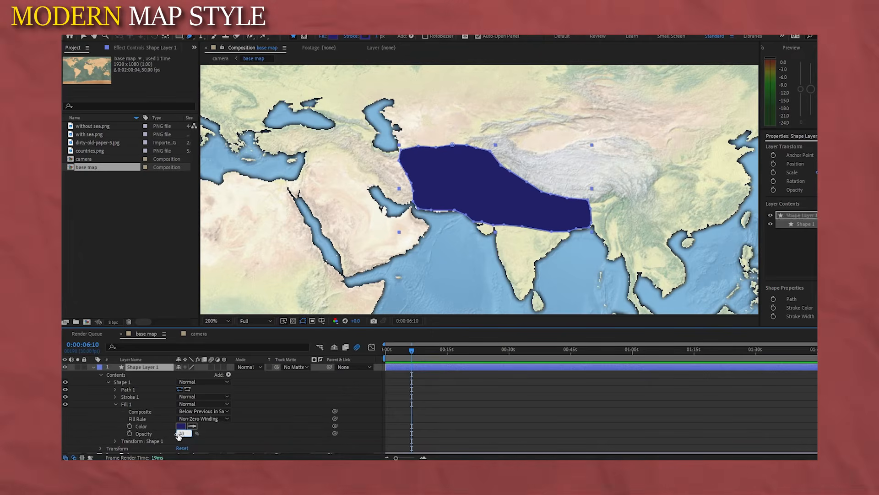
{"action": "key", "text": "Return"}
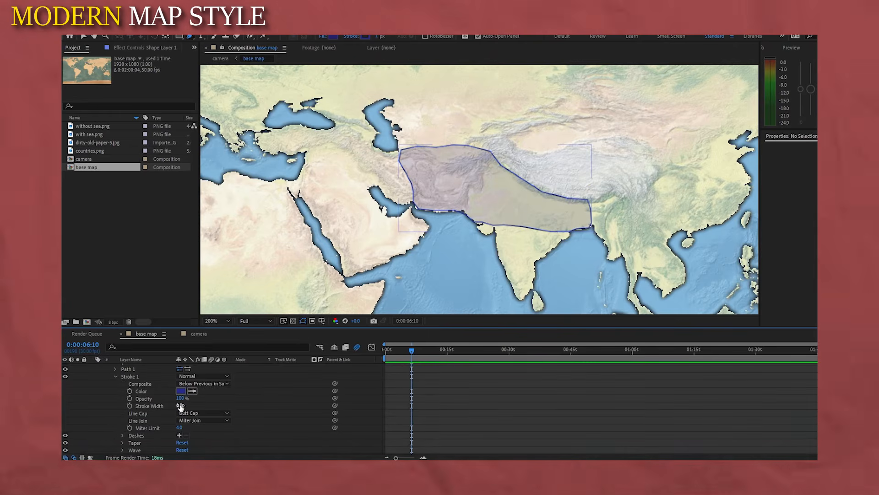
- Try stroke widths of 5 and 2 on the navy region's outline
{"action": "left_click", "coordinate": [181, 406]}
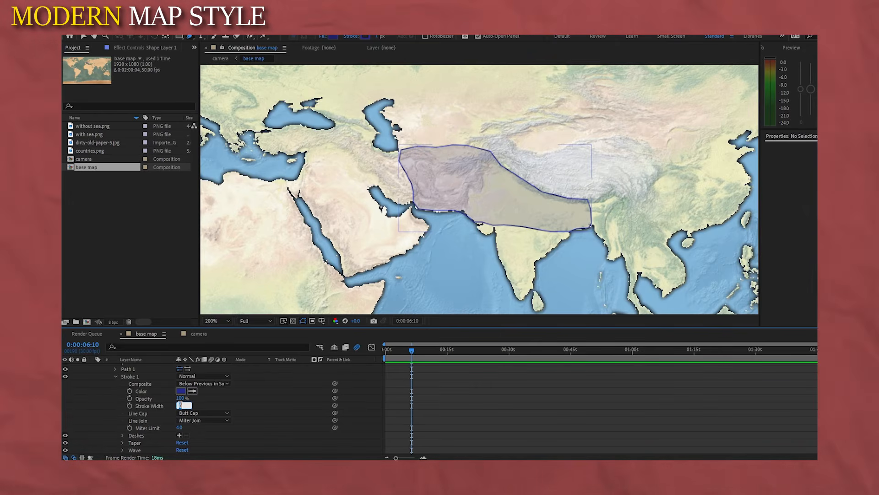
{"action": "type", "text": "5"}
{"action": "key", "text": "Return"}
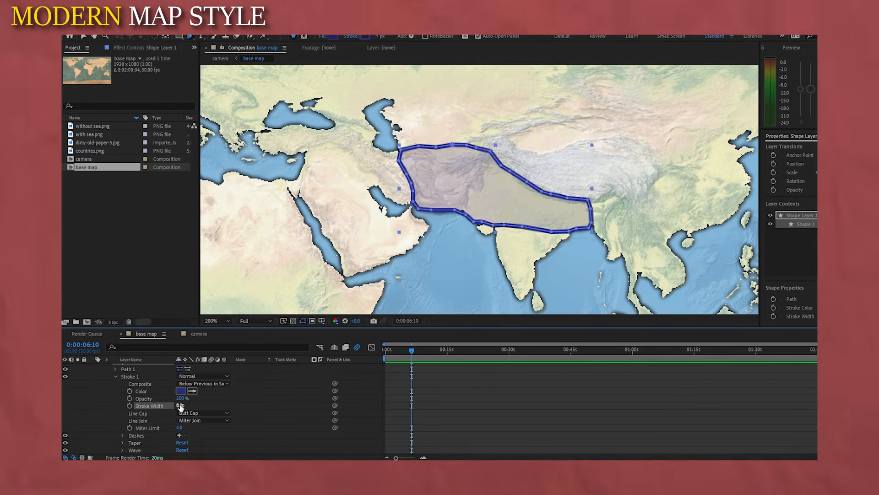
{"action": "left_click", "coordinate": [180, 406]}
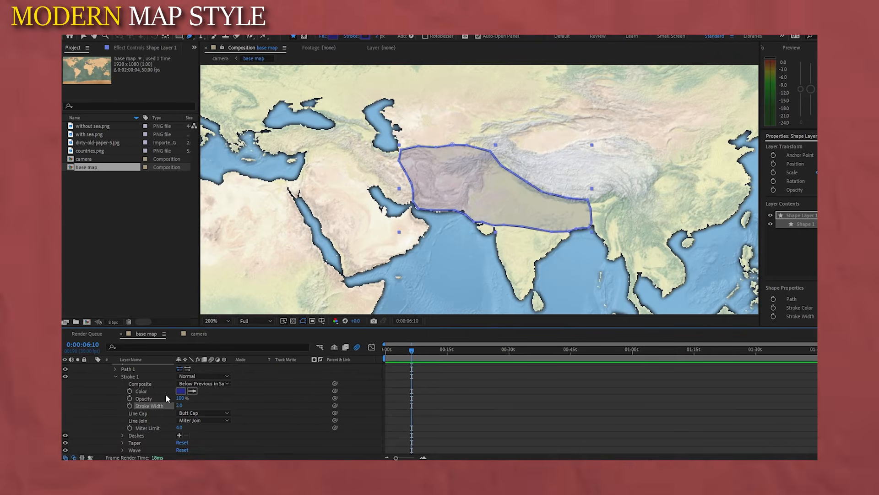
- Raise the navy region's fill opacity to 35%
{"action": "scroll", "coordinate": [126, 389], "scroll_direction": "up", "scroll_amount": 2}
{"action": "left_click", "coordinate": [149, 420]}
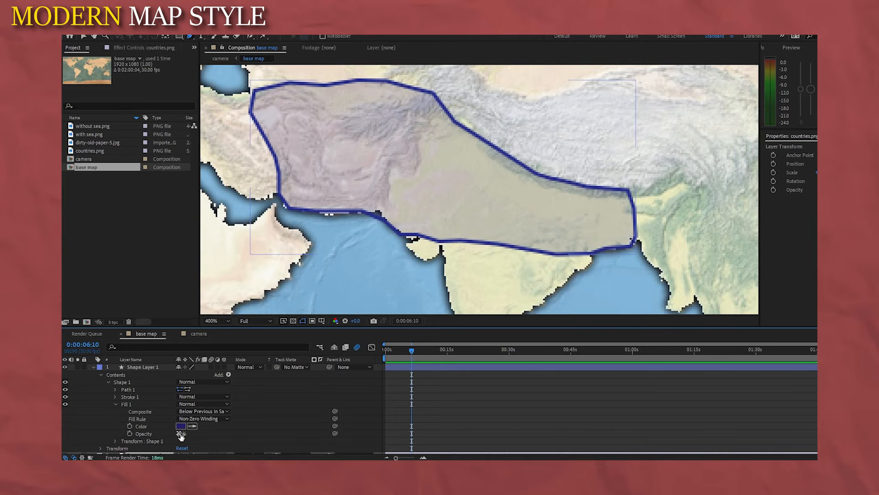
{"action": "left_click", "coordinate": [181, 434]}
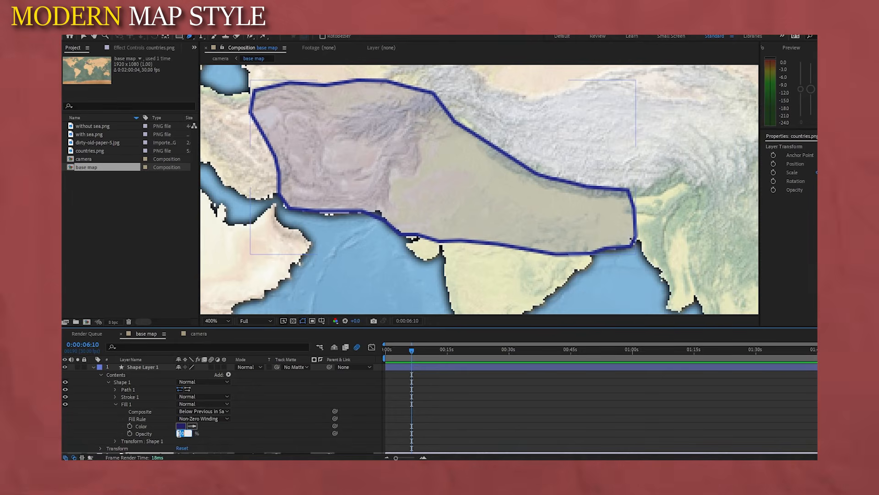
{"action": "type", "text": "35"}
{"action": "key", "text": "Return"}
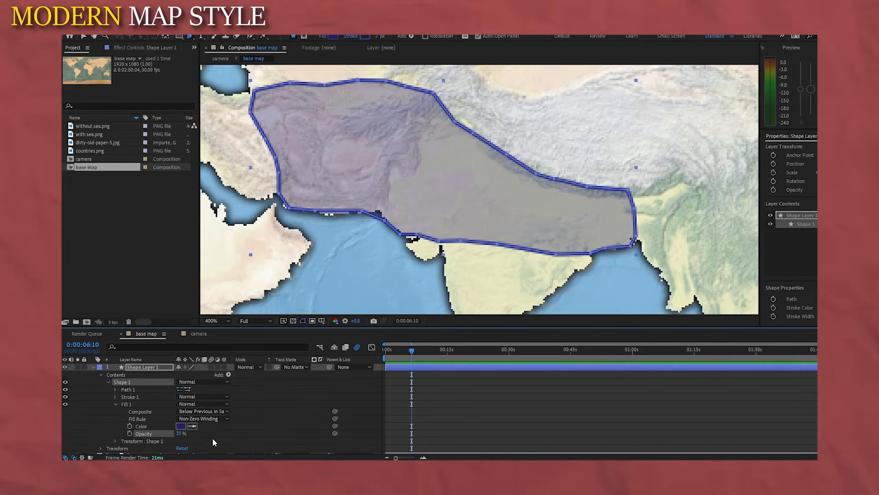
- Set the navy region's stroke width to 3 and collapse its contents
{"action": "left_click", "coordinate": [115, 396]}
{"action": "scroll", "coordinate": [160, 417], "scroll_direction": "down", "scroll_amount": 2}
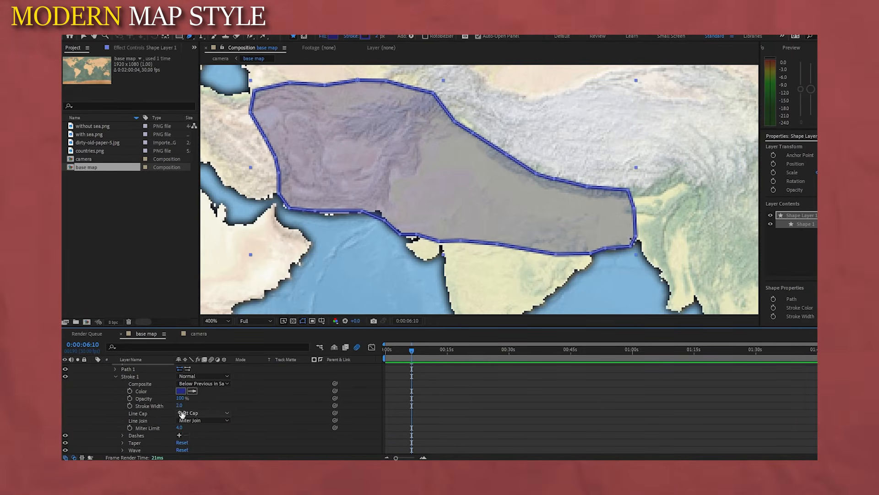
{"action": "left_click", "coordinate": [179, 405]}
{"action": "type", "text": "3"}
{"action": "key", "text": "Return"}
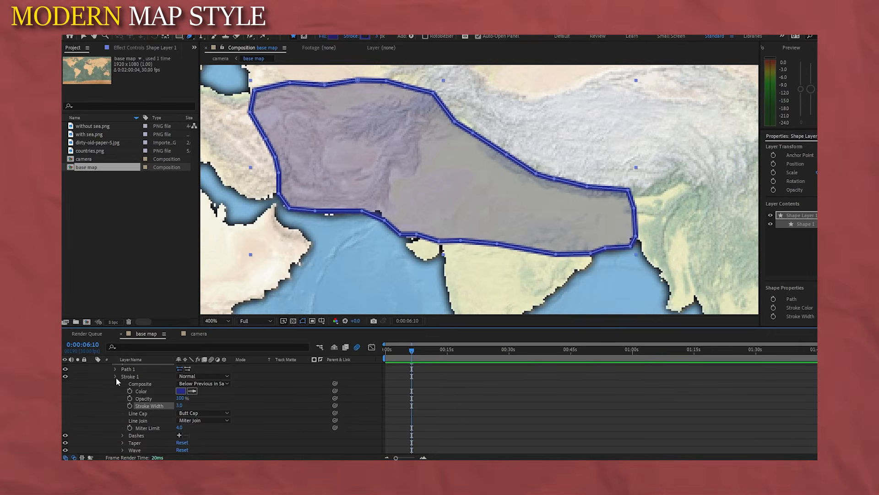
{"action": "left_click", "coordinate": [115, 376]}
{"action": "scroll", "coordinate": [114, 386], "scroll_direction": "up", "scroll_amount": 3}
{"action": "left_click", "coordinate": [100, 374]}
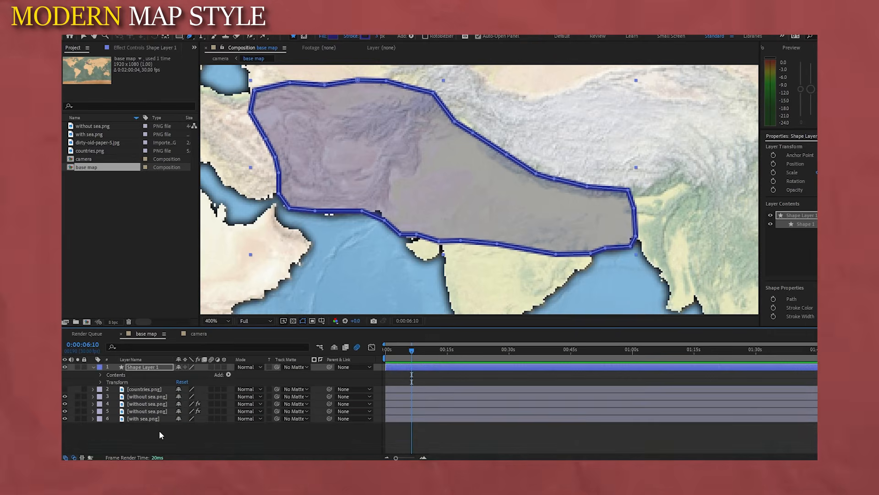
- Apply the Glow stylize effect to Shape Layer 1
{"action": "left_click", "coordinate": [159, 430]}
{"action": "scroll", "coordinate": [546, 206], "scroll_direction": "down", "scroll_amount": 1}
{"action": "left_click", "coordinate": [143, 367]}
{"action": "left_click", "coordinate": [150, 26]}
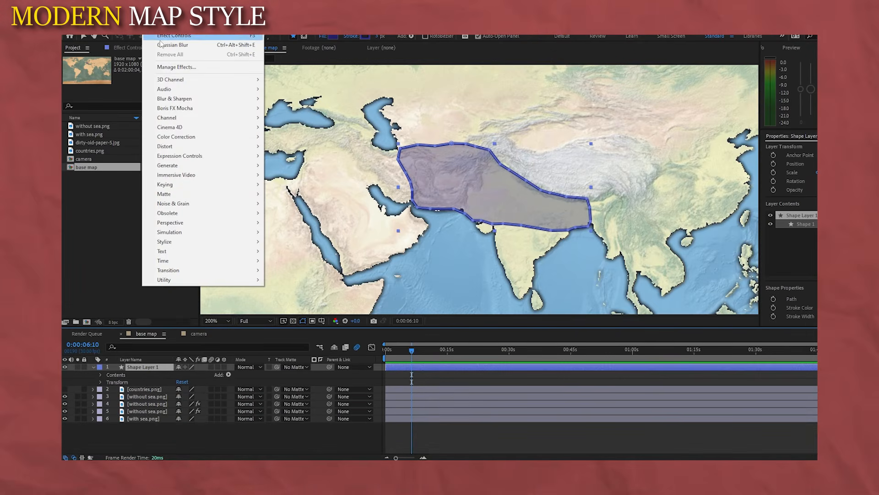
{"action": "mouse_move", "coordinate": [198, 242]}
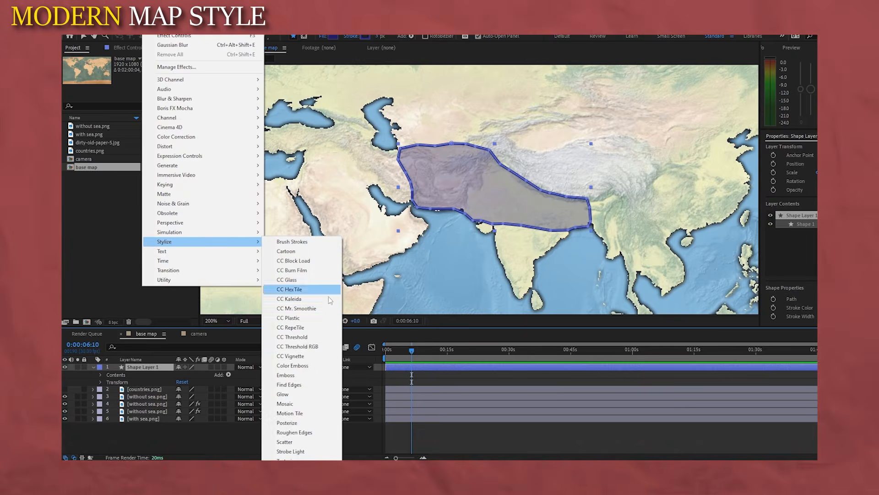
{"action": "left_click", "coordinate": [282, 394]}
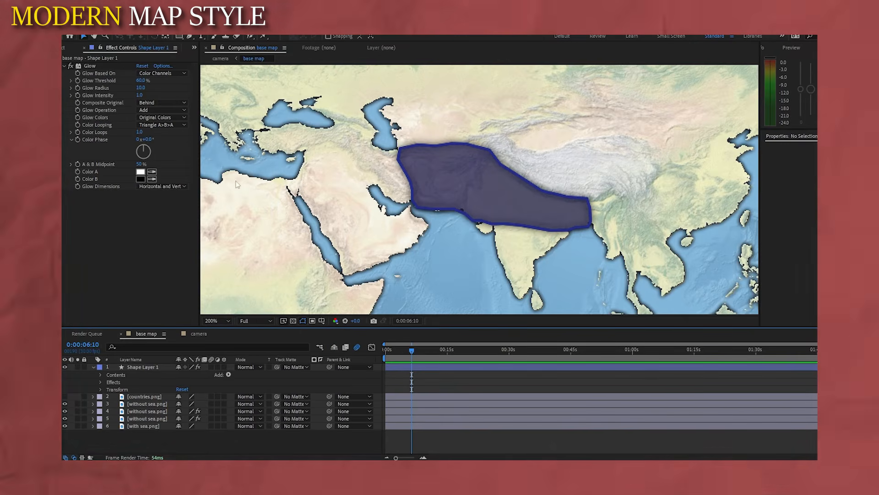
- Draw a second closed region with the Pen tool over Tibet and western China, sharing its southwestern border with the navy region
{"action": "left_click", "coordinate": [192, 37]}
{"action": "left_click", "coordinate": [491, 150]}
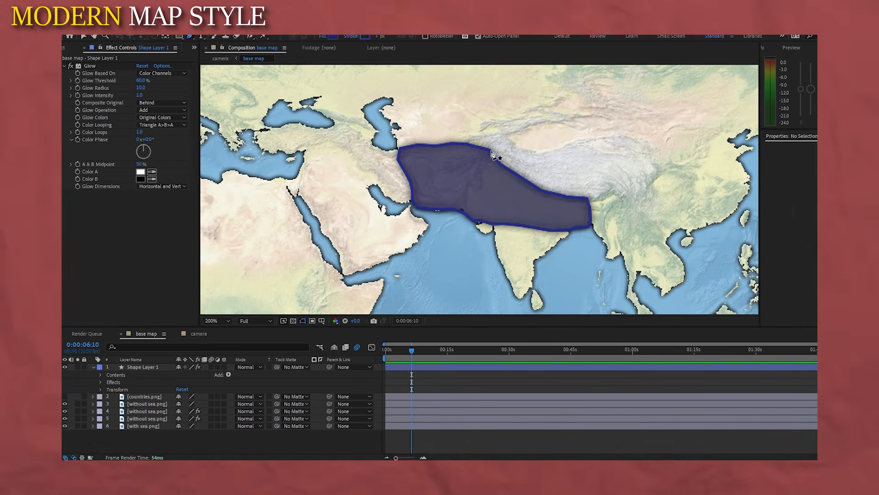
{"action": "left_click", "coordinate": [492, 129]}
{"action": "left_click", "coordinate": [512, 122]}
{"action": "left_click", "coordinate": [537, 117]}
{"action": "left_click", "coordinate": [557, 102]}
{"action": "left_click", "coordinate": [574, 89]}
{"action": "left_click", "coordinate": [666, 120]}
{"action": "left_click", "coordinate": [687, 162]}
{"action": "left_click", "coordinate": [702, 180]}
{"action": "left_click", "coordinate": [704, 208]}
{"action": "left_click", "coordinate": [670, 213]}
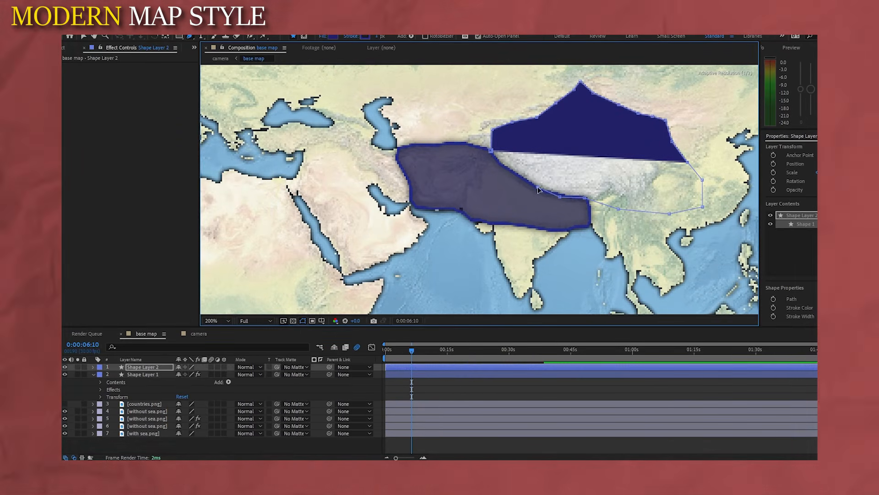
{"action": "left_click", "coordinate": [518, 176]}
{"action": "left_click", "coordinate": [502, 165]}
{"action": "left_click", "coordinate": [491, 150]}
- Recolour the second region with a dark orange-brown fill and an orange-brown stroke
{"action": "left_click", "coordinate": [334, 37]}
{"action": "left_click", "coordinate": [678, 267]}
{"action": "left_click", "coordinate": [746, 168]}
{"action": "left_click", "coordinate": [365, 37]}
{"action": "left_click", "coordinate": [679, 267]}
{"action": "left_click", "coordinate": [747, 168]}
{"action": "left_click", "coordinate": [334, 36]}
{"action": "left_click", "coordinate": [659, 222]}
{"action": "left_click", "coordinate": [747, 168]}
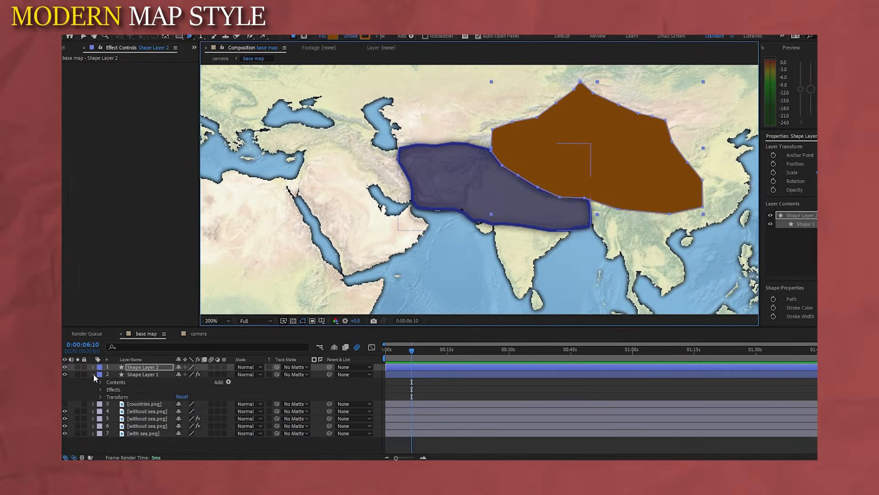
- Set the fill opacity of Shape Layer 2's shape to 25%
{"action": "left_click", "coordinate": [93, 375]}
{"action": "left_click", "coordinate": [93, 366]}
{"action": "left_click", "coordinate": [101, 375]}
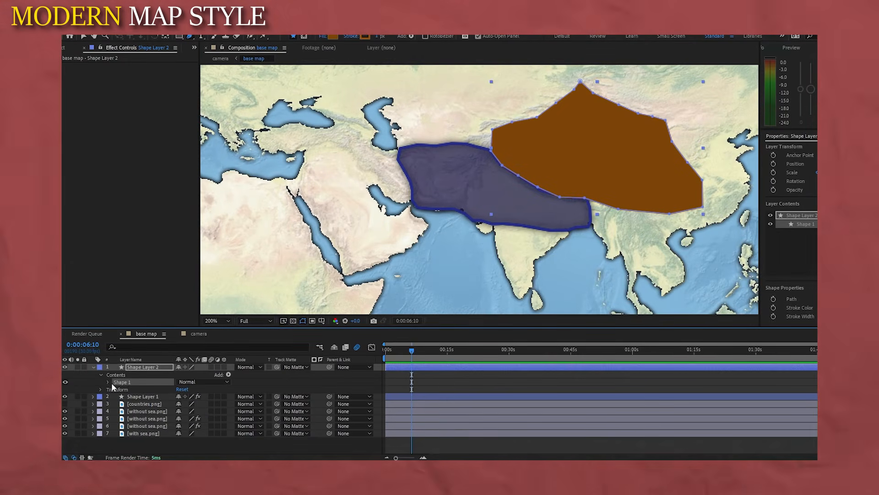
{"action": "left_click", "coordinate": [109, 382]}
{"action": "left_click", "coordinate": [116, 404]}
{"action": "left_click", "coordinate": [181, 433]}
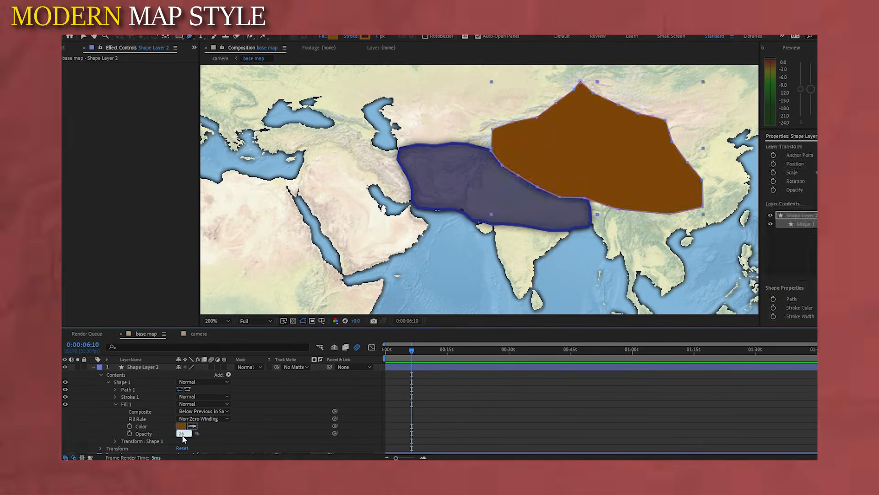
{"action": "type", "text": "25"}
{"action": "key", "text": "Return"}
- Copy the Glow effect from Shape Layer 1 onto Shape Layer 2 and collapse the layer's properties
{"action": "scroll", "coordinate": [116, 394], "scroll_direction": "down", "scroll_amount": 2}
{"action": "scroll", "coordinate": [113, 377], "scroll_direction": "down", "scroll_amount": 1}
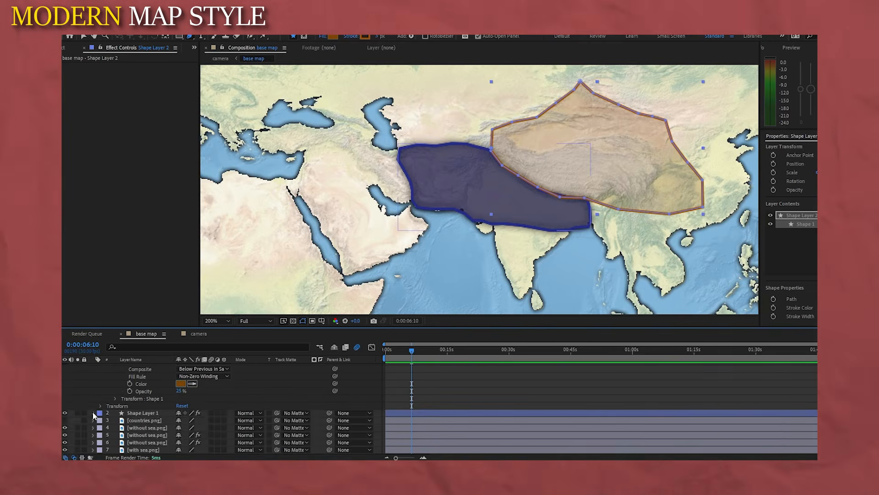
{"action": "left_click", "coordinate": [93, 413]}
{"action": "left_click", "coordinate": [100, 428]}
{"action": "left_click", "coordinate": [118, 435]}
{"action": "key", "text": "ctrl+c"}
{"action": "scroll", "coordinate": [124, 403], "scroll_direction": "up", "scroll_amount": 2}
{"action": "left_click", "coordinate": [132, 368]}
{"action": "key", "text": "ctrl+v"}
{"action": "left_click", "coordinate": [93, 367]}
{"action": "left_click", "coordinate": [141, 449]}
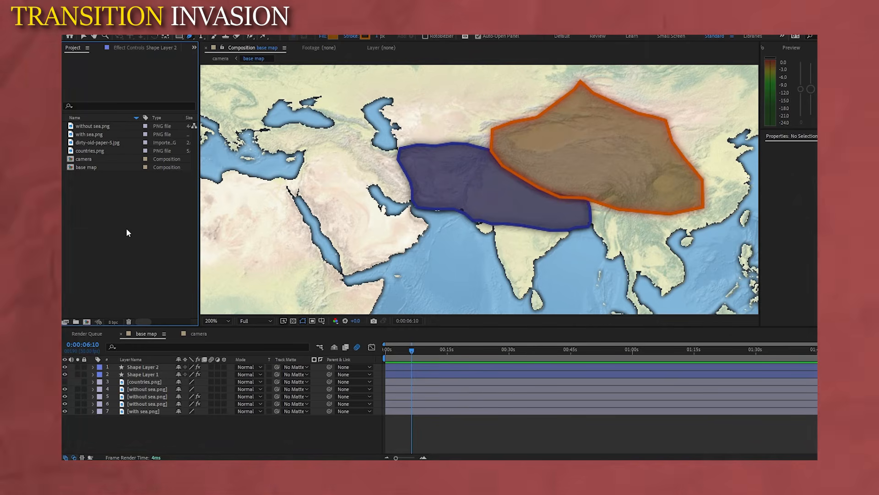
- Duplicate the base map composition and open the copy, base map 2
{"action": "left_click", "coordinate": [110, 168]}
{"action": "key", "text": "ctrl+d"}
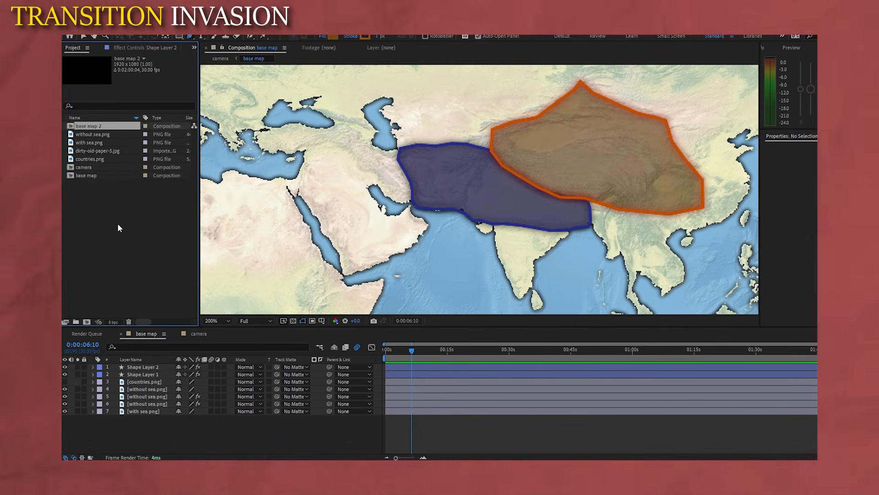
{"action": "left_click", "coordinate": [117, 223]}
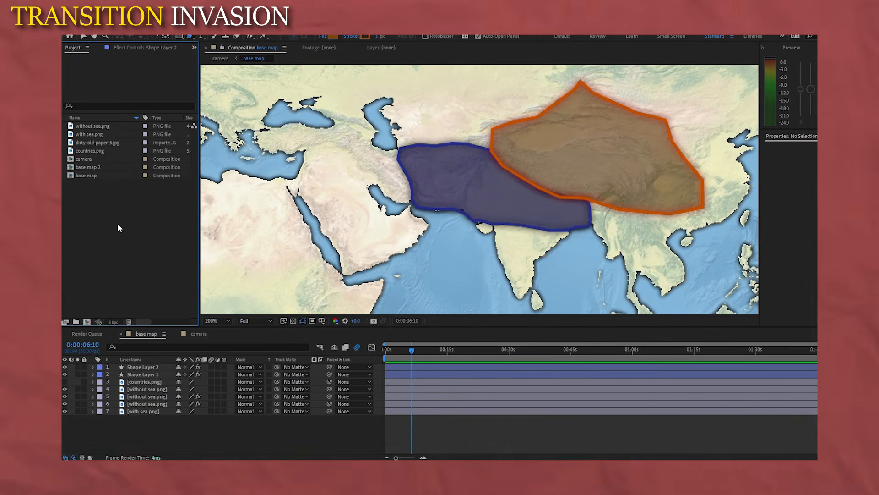
{"action": "double_click", "coordinate": [81, 167]}
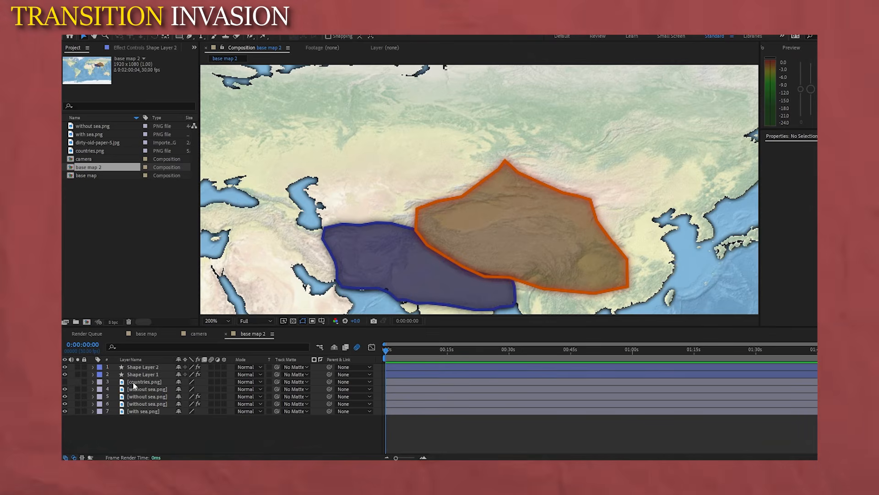
- Reshape the orange region of Shape Layer 2 so its southwestern border pushes deep into the navy region down to northern India
{"action": "left_click", "coordinate": [135, 367]}
{"action": "scroll", "coordinate": [460, 206], "scroll_direction": "down", "scroll_amount": 1}
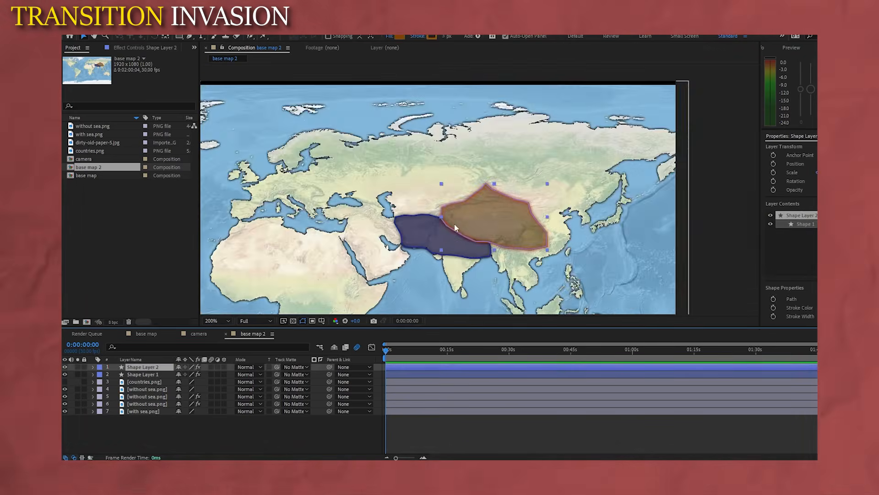
{"action": "scroll", "coordinate": [453, 222], "scroll_direction": "up", "scroll_amount": 2}
{"action": "left_click", "coordinate": [189, 36]}
{"action": "left_click_drag", "start_coordinate": [429, 210], "coordinate": [386, 221]}
{"action": "left_click_drag", "start_coordinate": [459, 231], "coordinate": [398, 269]}
{"action": "left_click_drag", "start_coordinate": [496, 250], "coordinate": [480, 305]}
{"action": "scroll", "coordinate": [540, 280], "scroll_direction": "down", "scroll_amount": 2}
{"action": "left_click_drag", "start_coordinate": [542, 242], "coordinate": [603, 292]}
{"action": "left_click_drag", "start_coordinate": [592, 244], "coordinate": [610, 292]}
- Pull the navy region's northeastern border vertices in Shape Layer 1 back onto the expanded orange border
{"action": "left_click", "coordinate": [143, 374]}
{"action": "left_click_drag", "start_coordinate": [424, 175], "coordinate": [386, 192]}
{"action": "left_click_drag", "start_coordinate": [440, 188], "coordinate": [398, 240]}
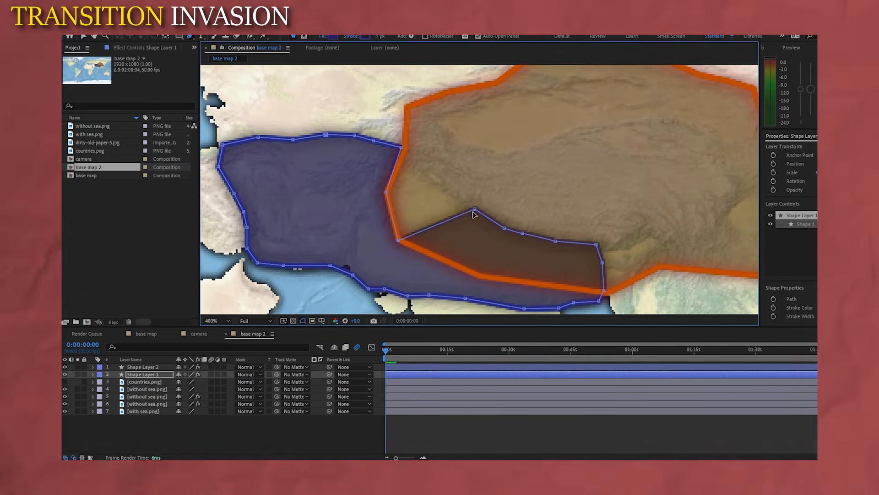
{"action": "left_click_drag", "start_coordinate": [475, 209], "coordinate": [482, 280]}
- Delete the surplus vertices of the navy region that remain inside the orange region and save the project
{"action": "left_click", "coordinate": [522, 234], "text": "ctrl"}
{"action": "left_click", "coordinate": [504, 228], "text": "ctrl"}
{"action": "left_click", "coordinate": [556, 241], "text": "ctrl"}
{"action": "left_click", "coordinate": [596, 245], "text": "ctrl"}
{"action": "left_click", "coordinate": [603, 262], "text": "ctrl"}
{"action": "left_click", "coordinate": [503, 433]}
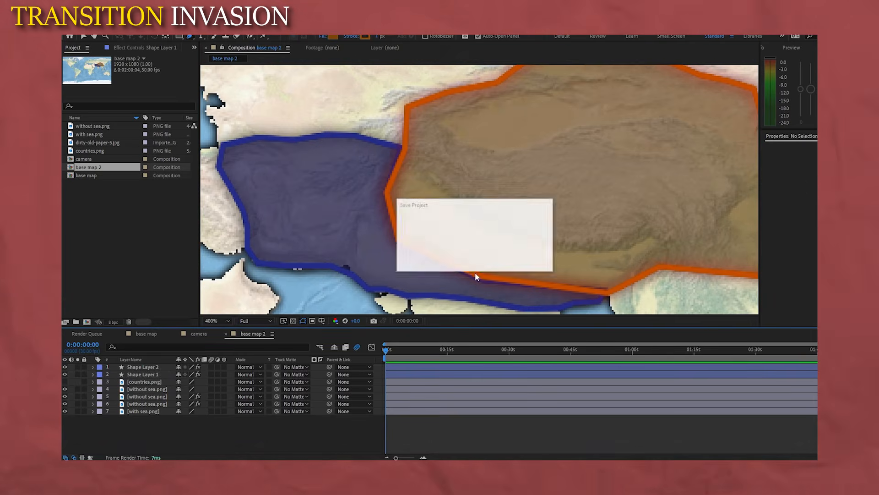
{"action": "scroll", "coordinate": [438, 239], "scroll_direction": "down", "scroll_amount": 1}
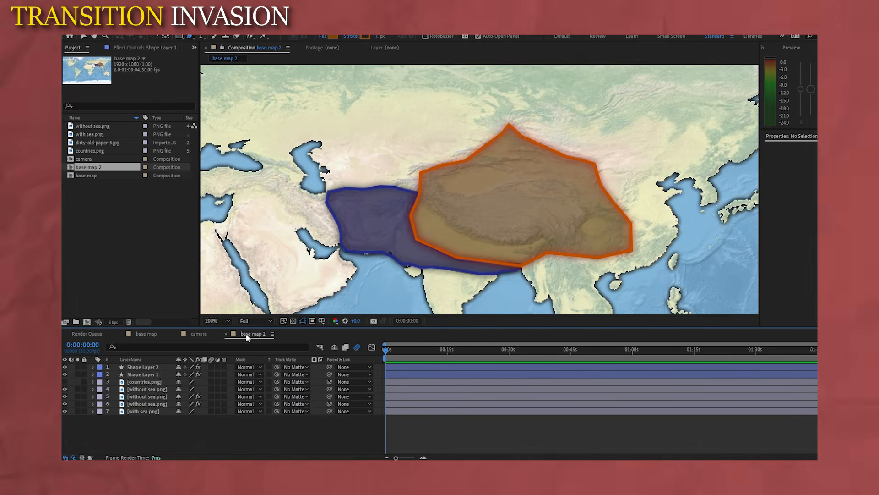
- Compare base map with base map 2, and place base map 2 above base map in the camera composition
{"action": "left_click", "coordinate": [156, 335]}
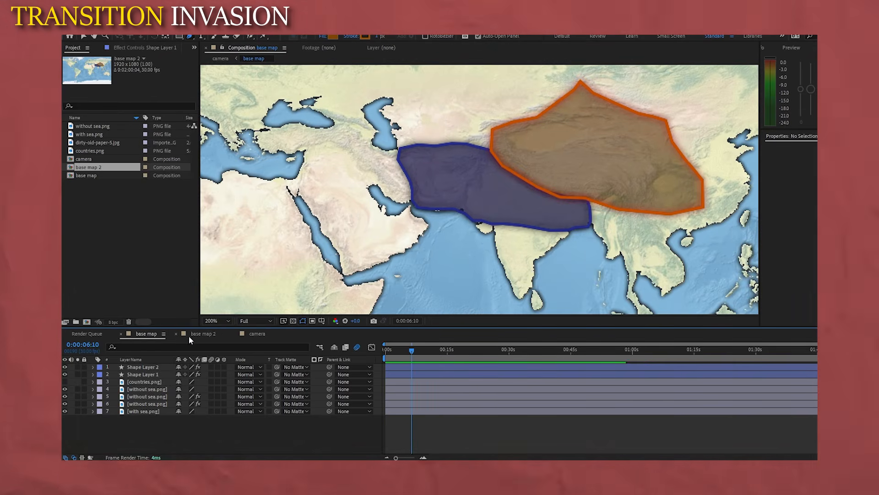
{"action": "left_click", "coordinate": [190, 336]}
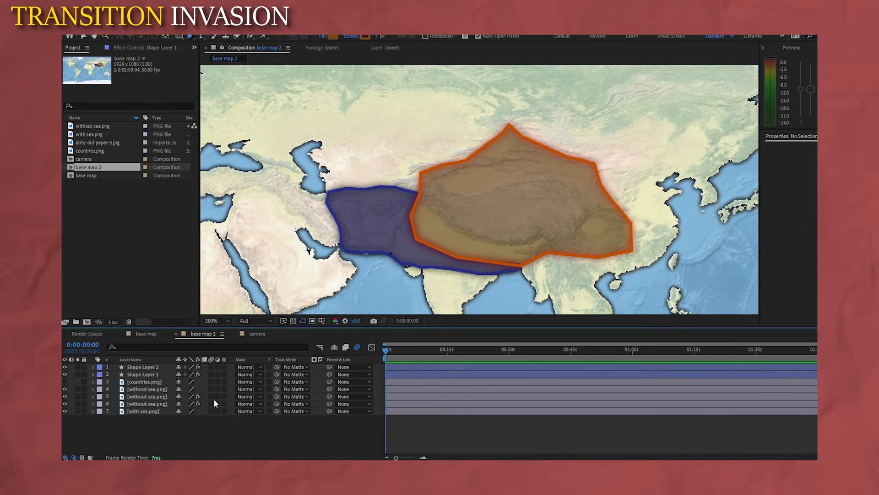
{"action": "left_click", "coordinate": [259, 334]}
{"action": "left_click", "coordinate": [191, 440]}
{"action": "left_click", "coordinate": [94, 367]}
{"action": "left_click_drag", "start_coordinate": [87, 168], "coordinate": [317, 406]}
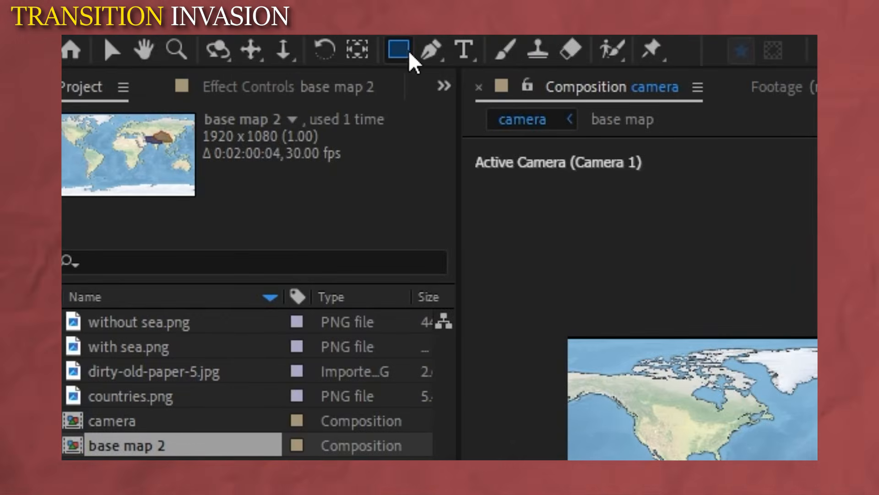
- Draw a small circle with the Ellipse tool at the centre of the camera composition and fill it with white, FFFFFF
{"action": "key", "text": "q"}
{"action": "key", "text": "q"}
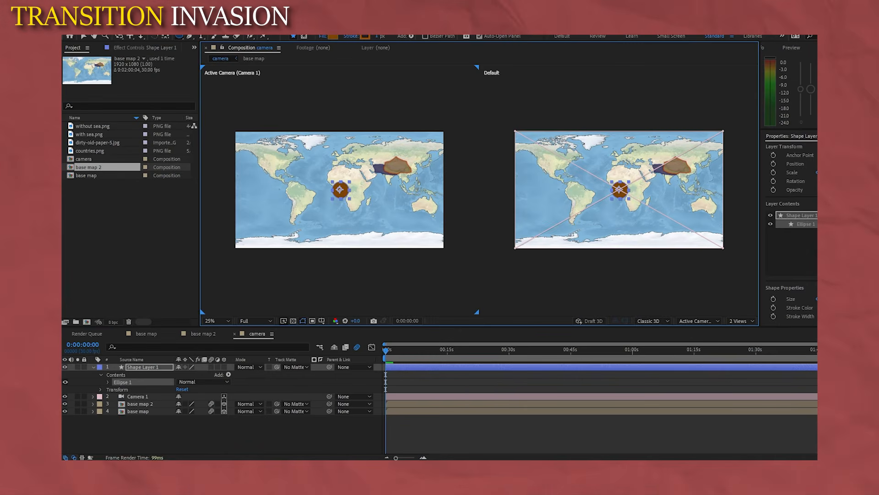
{"action": "left_click", "coordinate": [333, 35]}
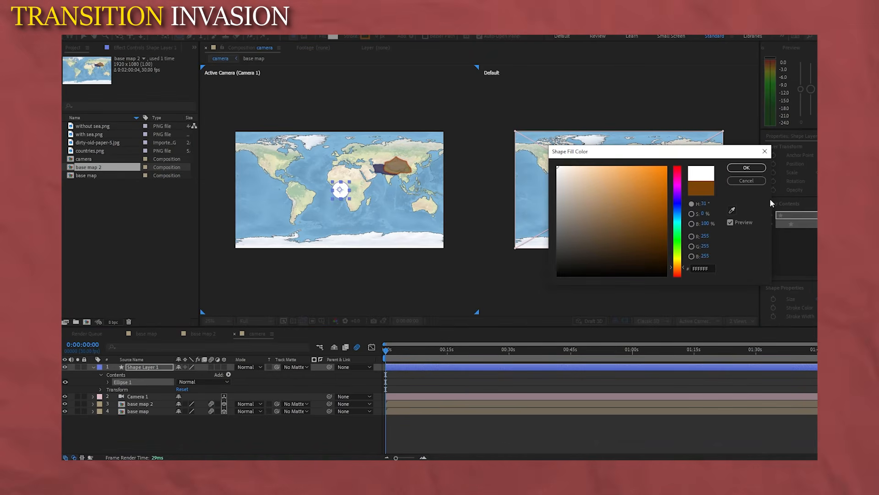
{"action": "left_click", "coordinate": [755, 167]}
{"action": "left_click", "coordinate": [277, 433]}
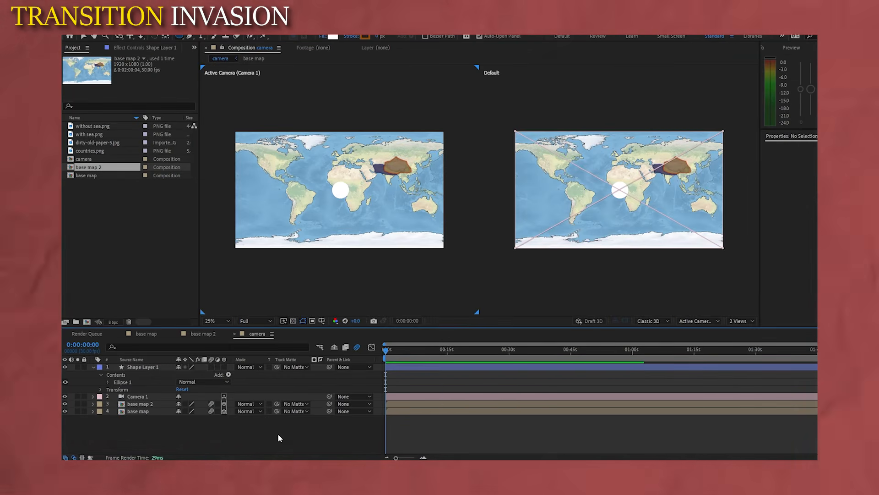
- Apply the Turbulent Displace distortion effect to the white circle's Shape Layer 1
{"action": "left_click", "coordinate": [150, 367]}
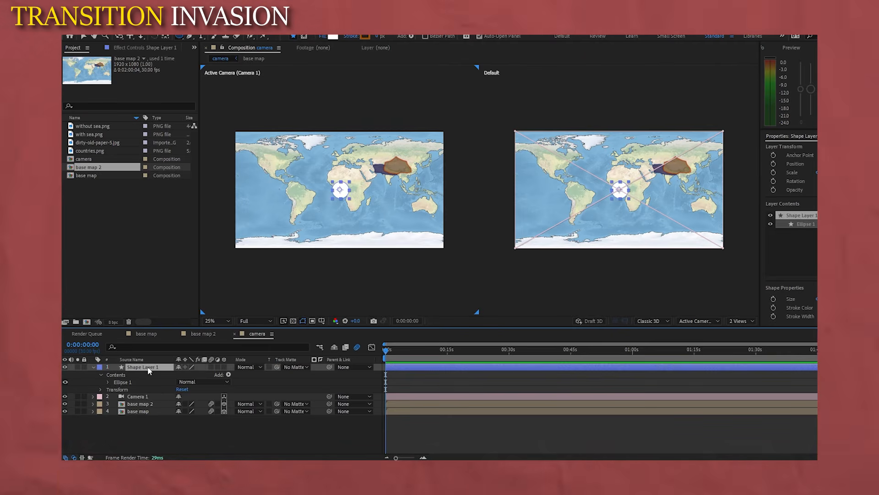
{"action": "left_click", "coordinate": [145, 36]}
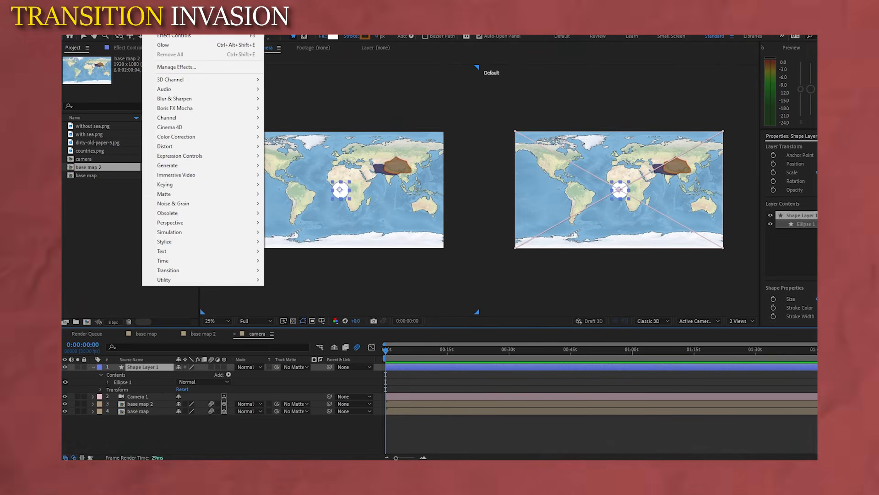
{"action": "mouse_move", "coordinate": [187, 146]}
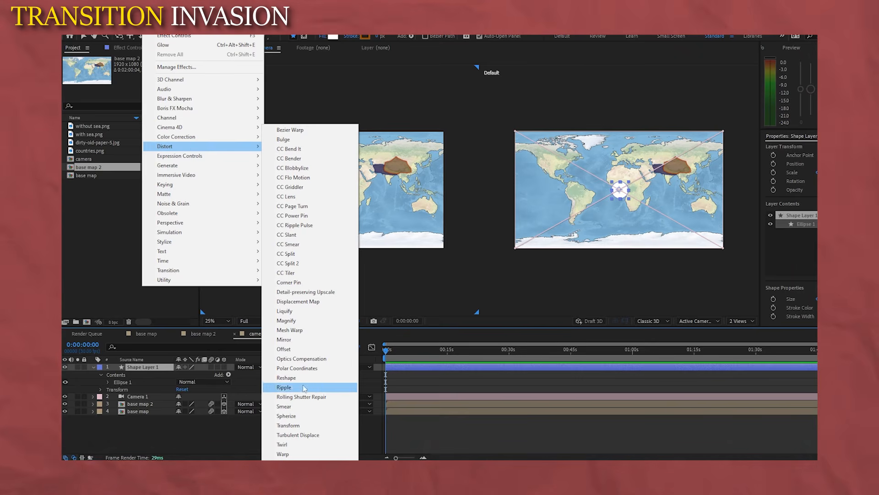
{"action": "left_click", "coordinate": [298, 435]}
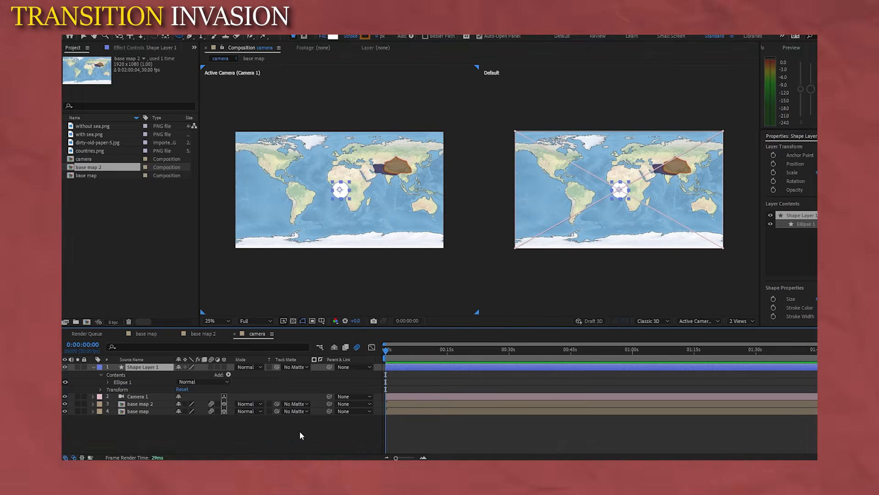
{"action": "left_click", "coordinate": [273, 431]}
{"action": "scroll", "coordinate": [348, 201], "scroll_direction": "up", "scroll_amount": 4}
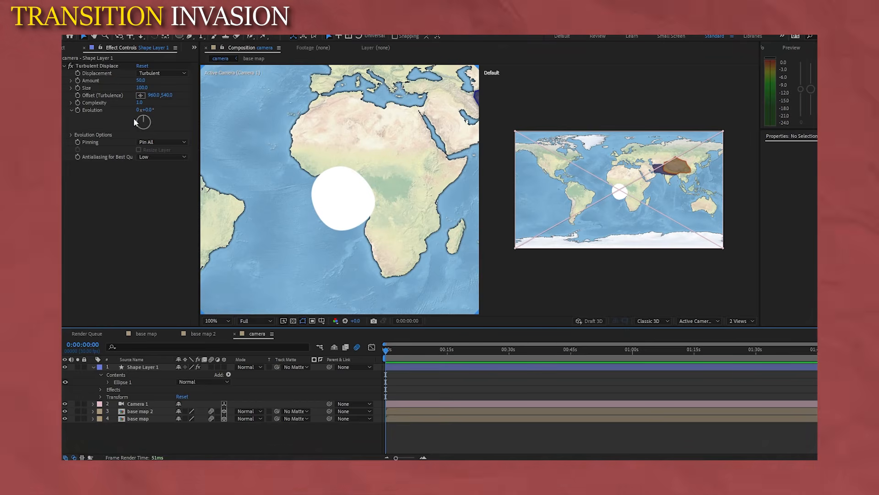
- Set Turbulent Displace to Amount 224, Size 2 and Complexity 2 to roughen the circle's edge
{"action": "mouse_move", "coordinate": [144, 89]}
{"action": "left_mouse_down"}
{"action": "mouse_move", "coordinate": [119, 87]}
{"action": "mouse_move", "coordinate": [156, 84]}
{"action": "left_mouse_up"}
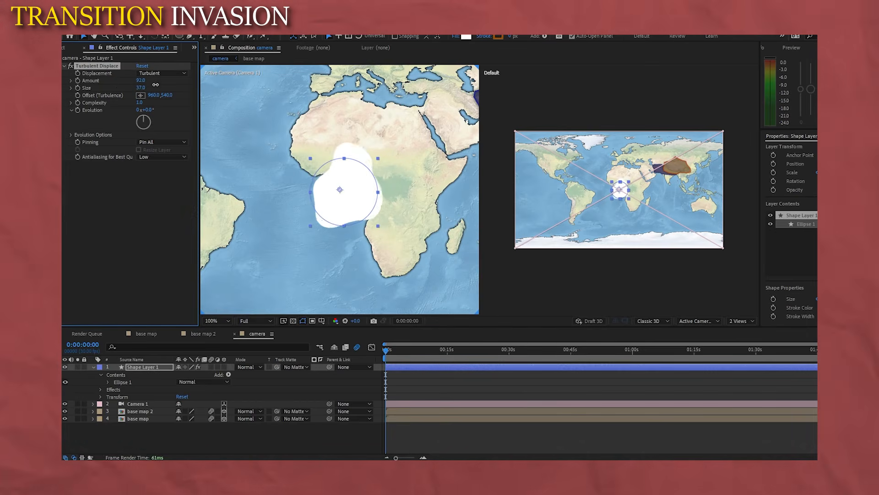
{"action": "left_click_drag", "start_coordinate": [77, 92], "coordinate": [229, 87]}
{"action": "left_click", "coordinate": [141, 103]}
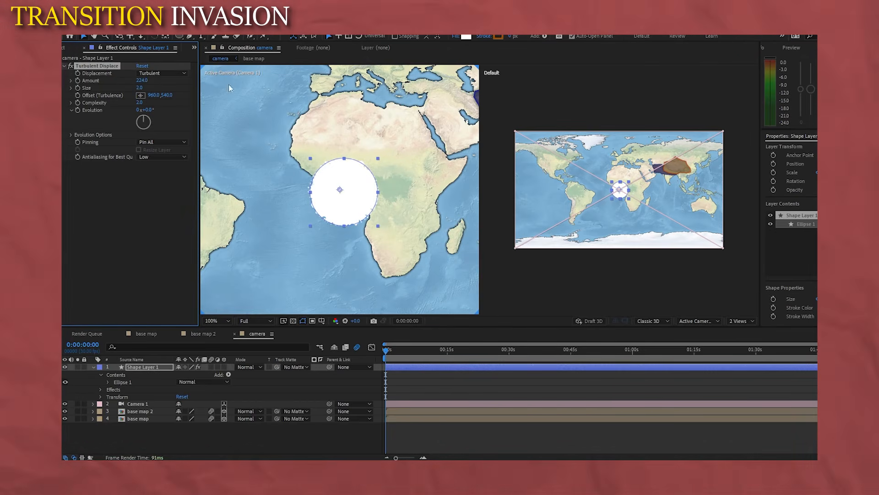
{"action": "left_click", "coordinate": [229, 444]}
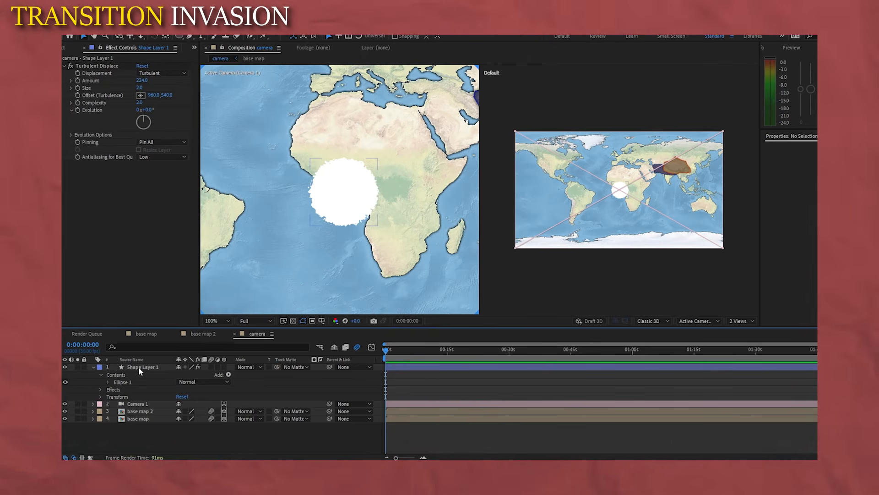
- Add Scale keyframes to the circle's Shape Layer 1 at 0:00:00:00 and 0:00:06:03
{"action": "left_click", "coordinate": [138, 366]}
{"action": "left_click", "coordinate": [100, 397]}
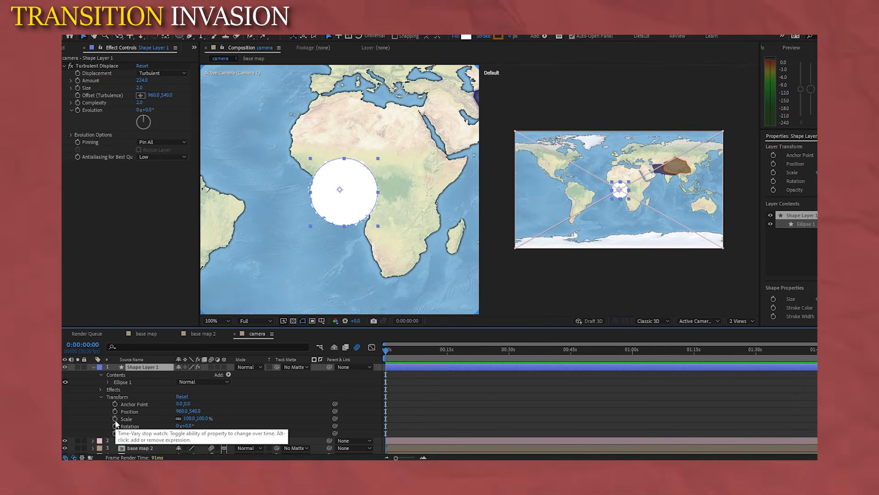
{"action": "left_click", "coordinate": [115, 419]}
{"action": "left_click", "coordinate": [409, 374]}
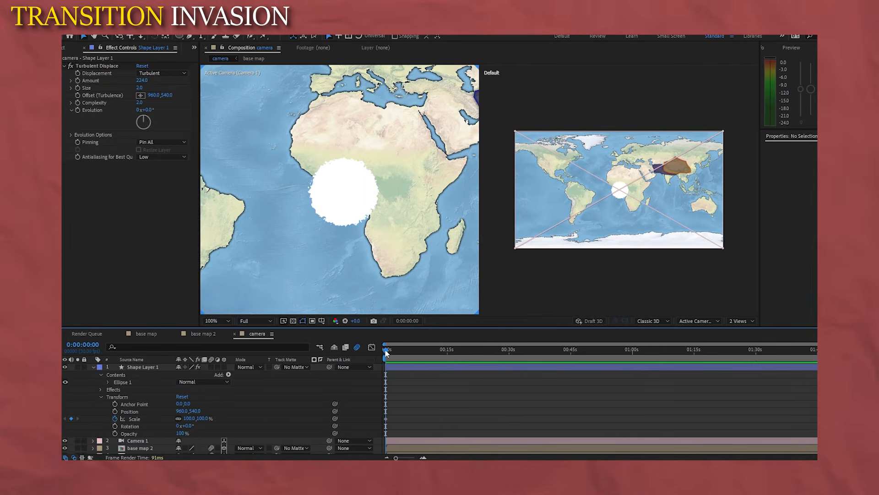
{"action": "left_click_drag", "start_coordinate": [397, 351], "coordinate": [410, 354]}
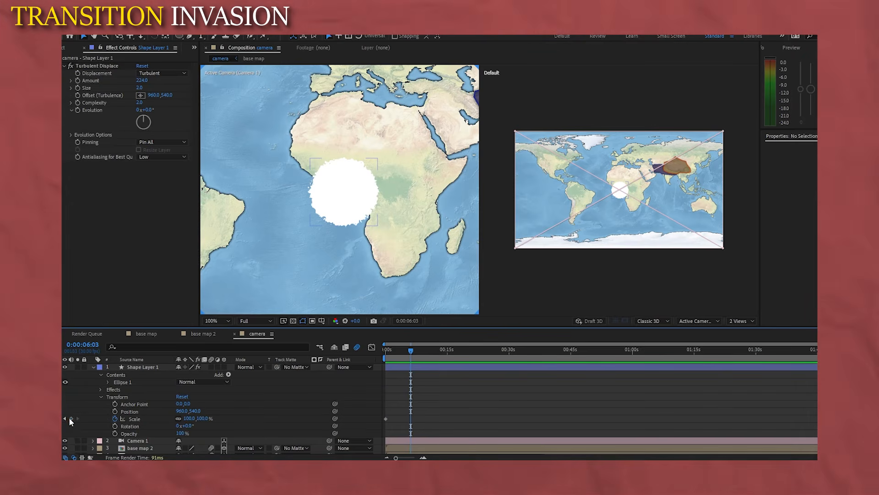
{"action": "left_click", "coordinate": [70, 418]}
- Set the circle's Scale to 0% at the first keyframe
{"action": "left_click", "coordinate": [65, 419]}
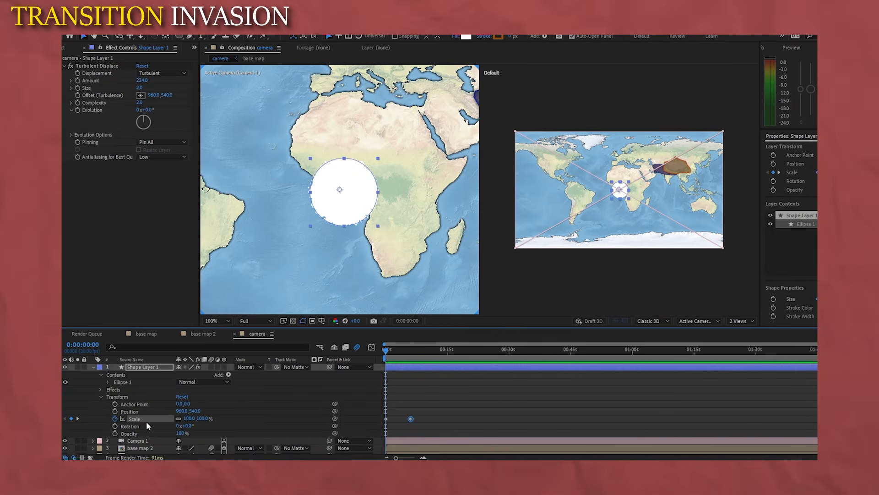
{"action": "left_click", "coordinate": [188, 418]}
{"action": "type", "text": "0"}
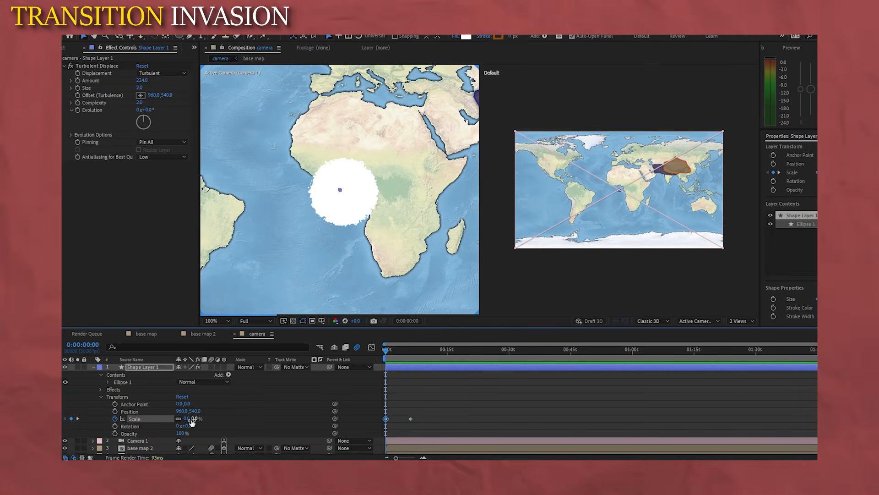
{"action": "key", "text": "Return"}
- Set the circle's Scale to 1500% at the 0:00:06:03 keyframe and save the project
{"action": "left_click", "coordinate": [77, 419]}
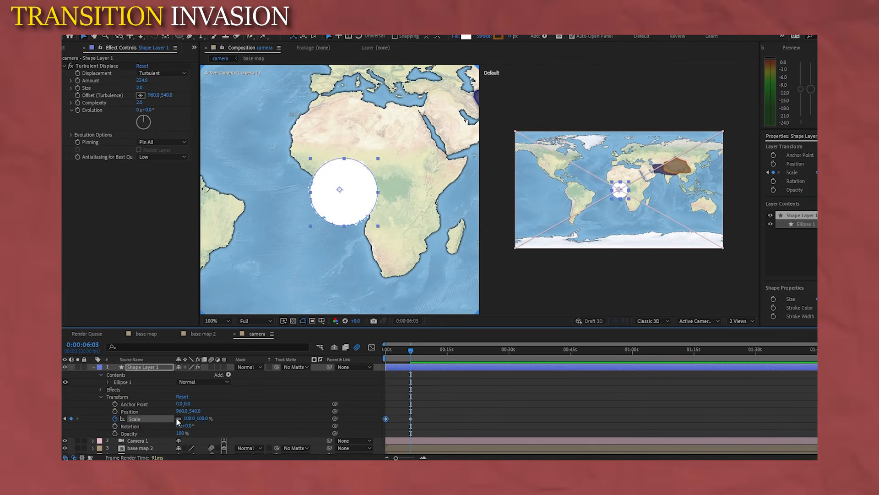
{"action": "left_click", "coordinate": [185, 418]}
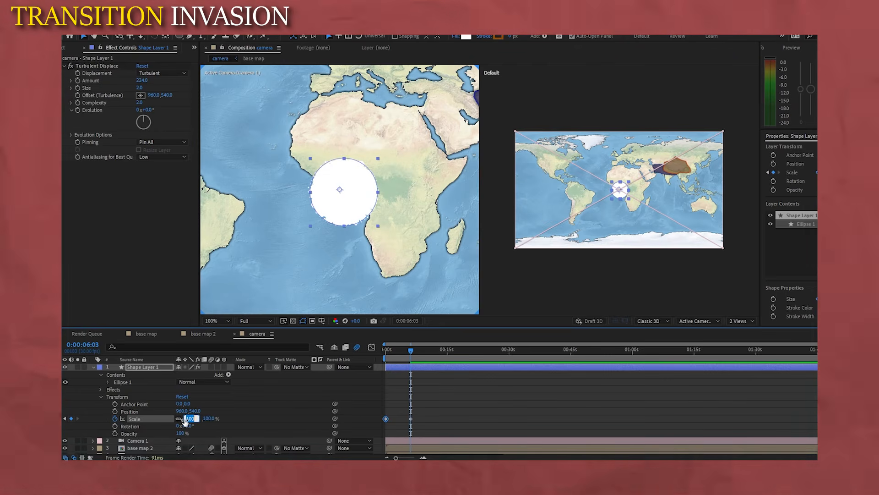
{"action": "type", "text": "00"}
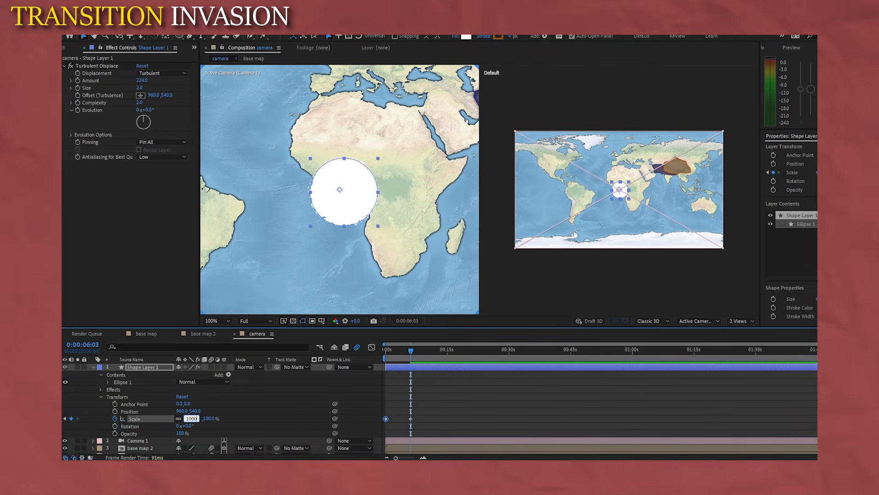
{"action": "key", "text": "Return"}
{"action": "scroll", "coordinate": [435, 249], "scroll_direction": "down", "scroll_amount": 2}
{"action": "scroll", "coordinate": [435, 249], "scroll_direction": "down", "scroll_amount": 1}
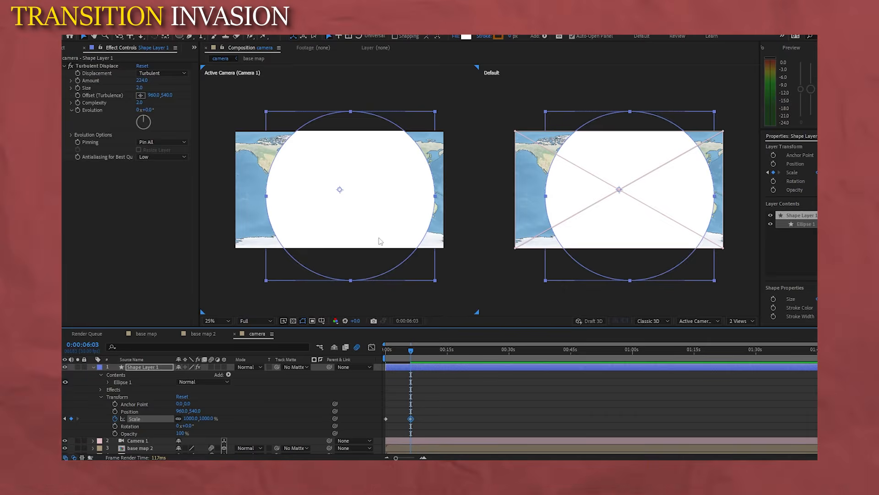
{"action": "type", "text": "1500"}
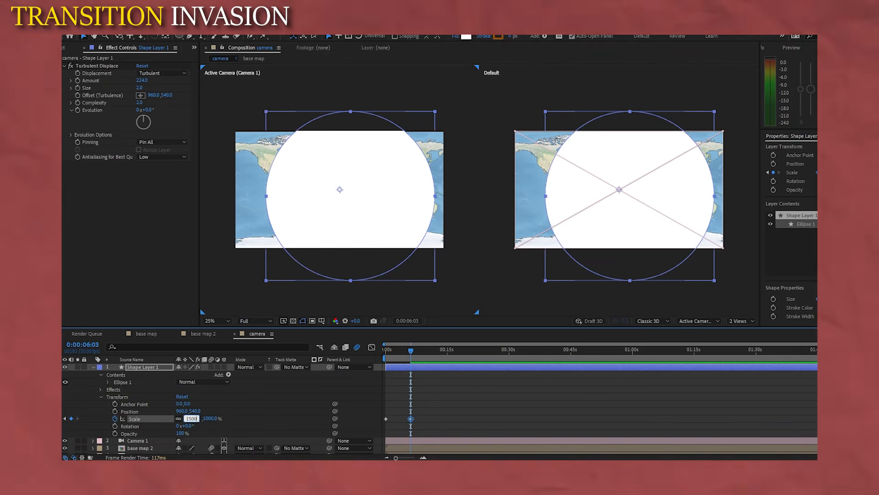
{"action": "key", "text": "Return"}
{"action": "left_click", "coordinate": [489, 407]}
{"action": "key", "text": "ctrl+s"}
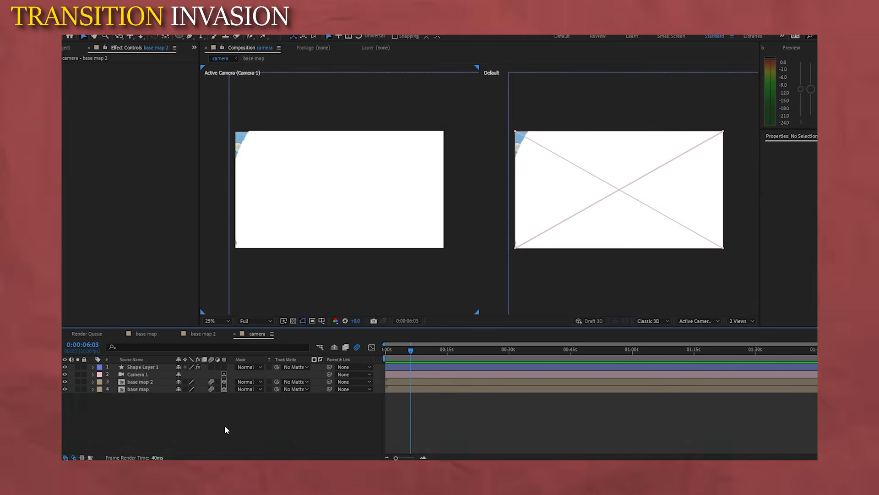
- Set Shape Layer 1 as the track matte of the base map 2 layer
{"action": "left_click", "coordinate": [136, 382]}
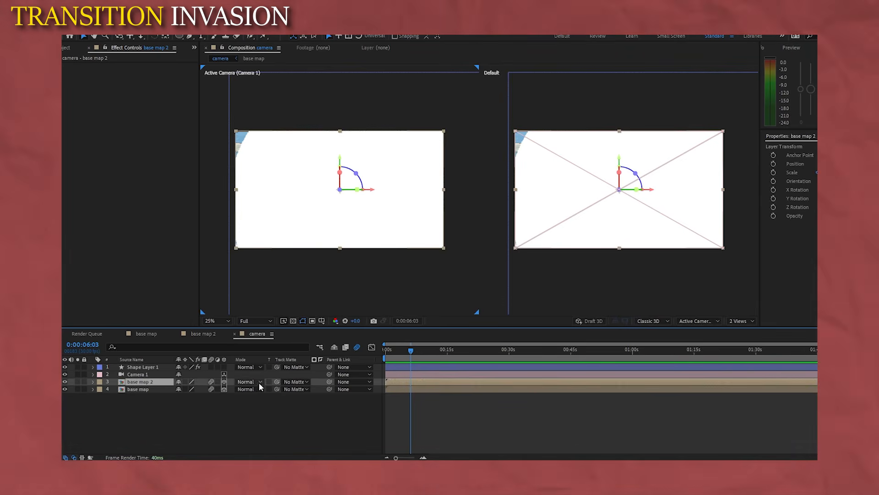
{"action": "left_click", "coordinate": [288, 388]}
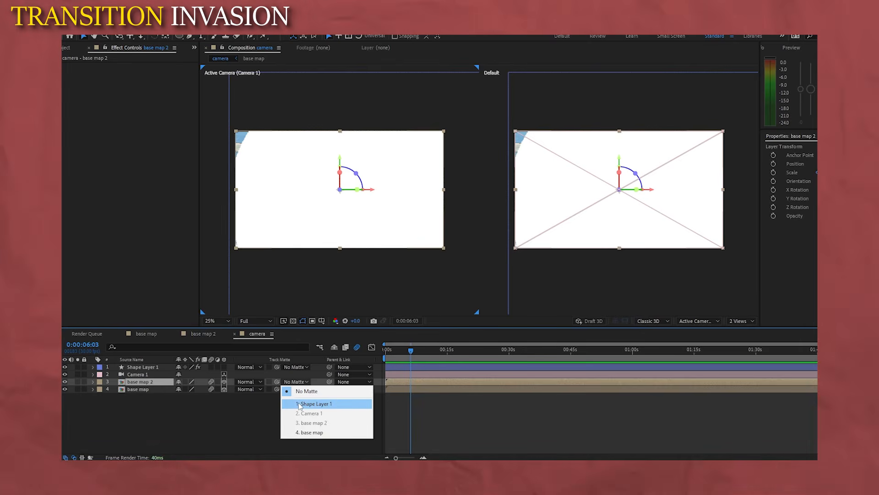
{"action": "left_click", "coordinate": [298, 404]}
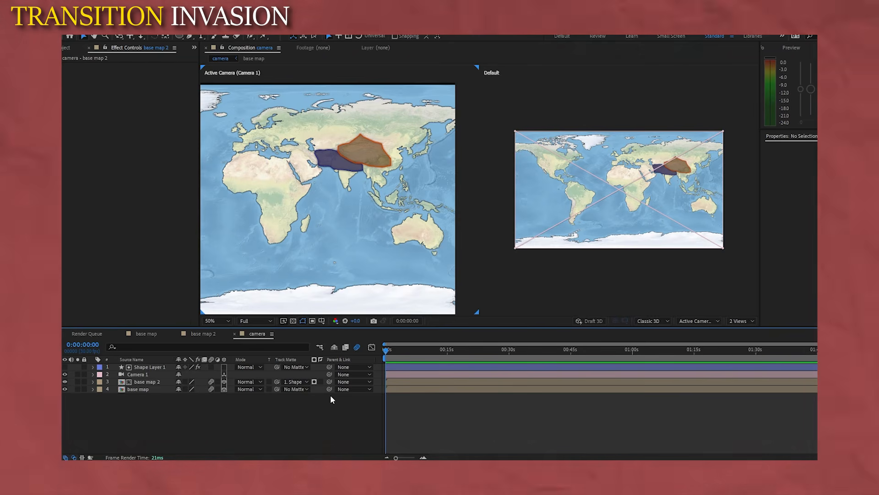
- Recentre the circle matte on the orange territory and preview the transition from the beginning of the camera composition
{"action": "key", "text": "space"}
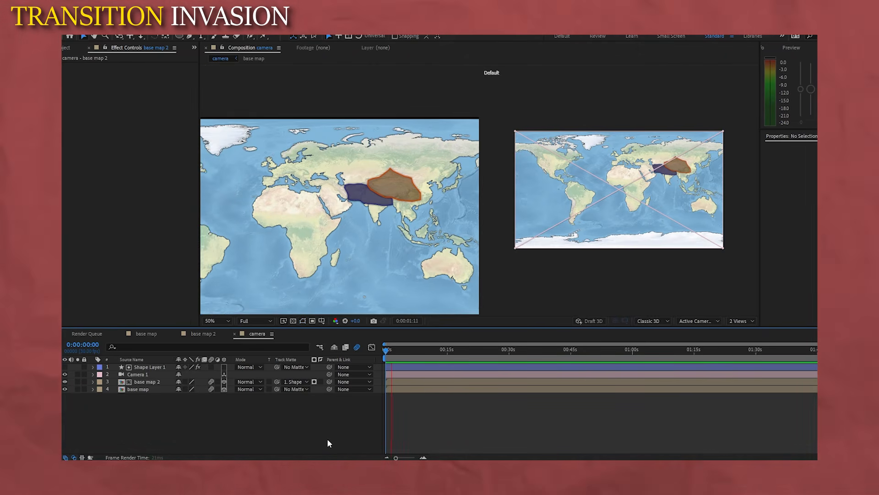
{"action": "left_click", "coordinate": [279, 234]}
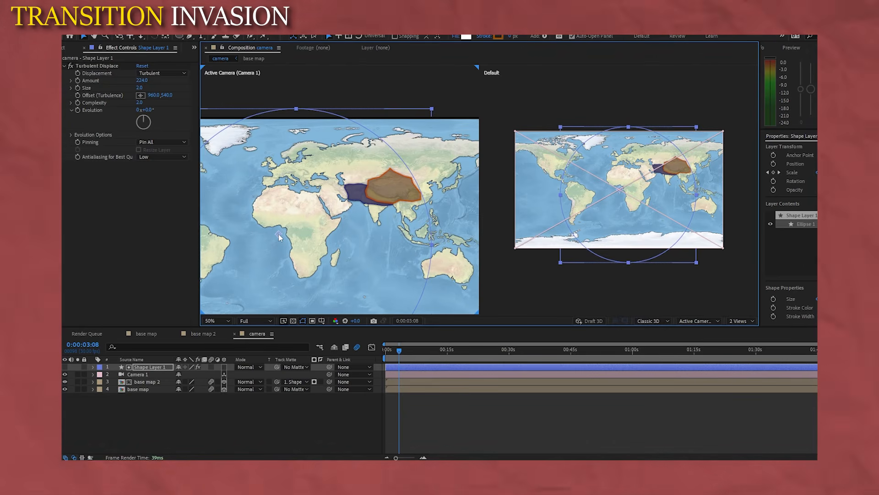
{"action": "left_click_drag", "start_coordinate": [278, 234], "coordinate": [400, 182]}
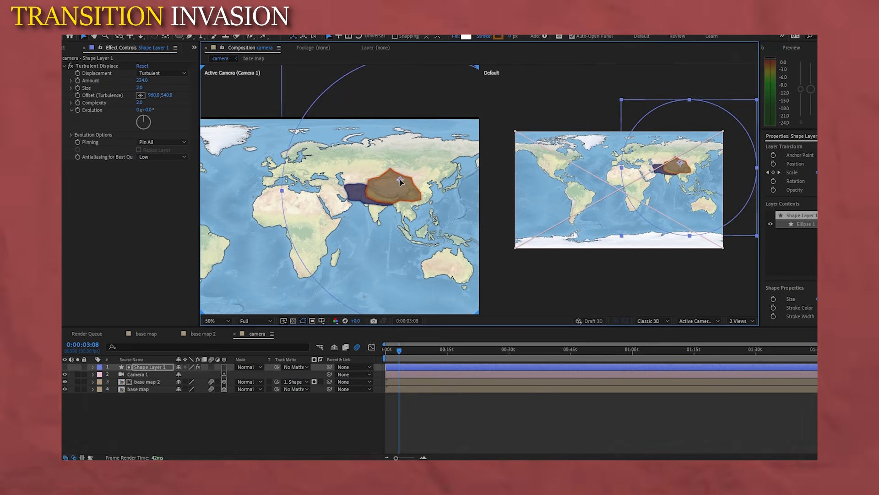
{"action": "left_click", "coordinate": [274, 441]}
{"action": "left_click_drag", "start_coordinate": [399, 350], "coordinate": [383, 353]}
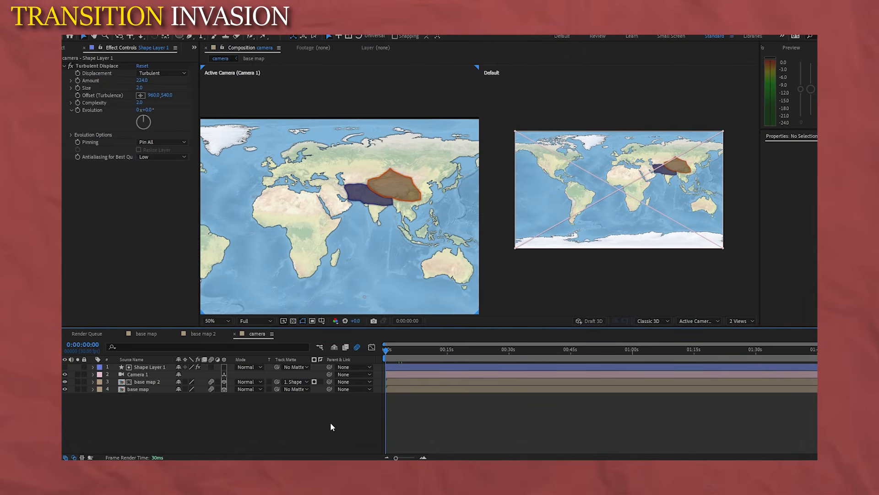
{"action": "key", "text": "space"}
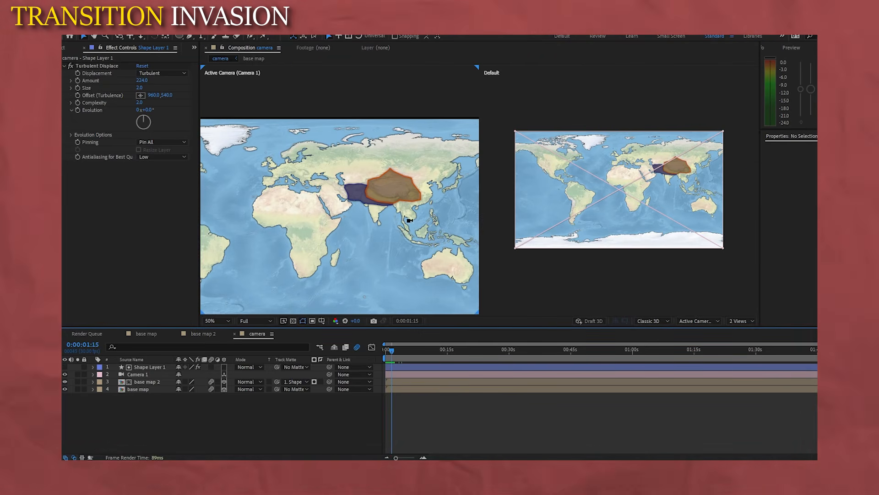
{"action": "scroll", "coordinate": [406, 216], "scroll_direction": "up", "scroll_amount": 2}
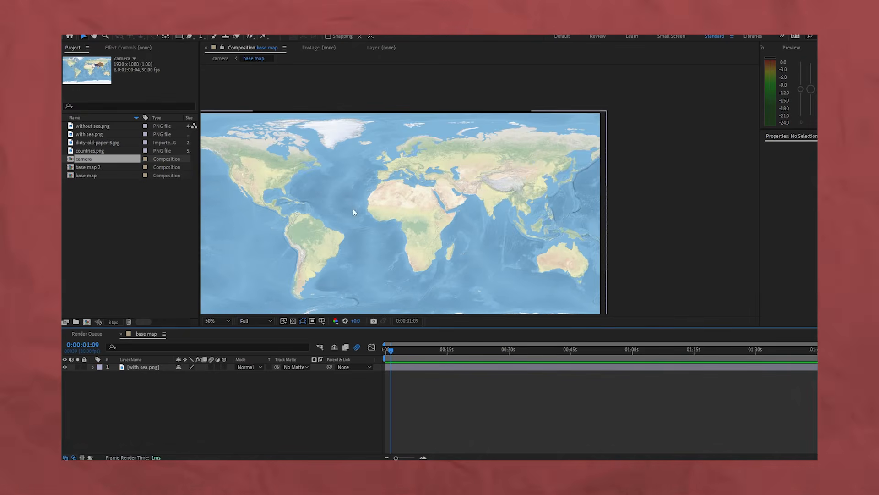
- Start a Pen tool shape in the base map composition, tracing North Africa's Mediterranean coast from Egypt westward to Morocco
{"action": "scroll", "coordinate": [375, 146], "scroll_direction": "up", "scroll_amount": 2}
{"action": "scroll", "coordinate": [376, 147], "scroll_direction": "down", "scroll_amount": 4}
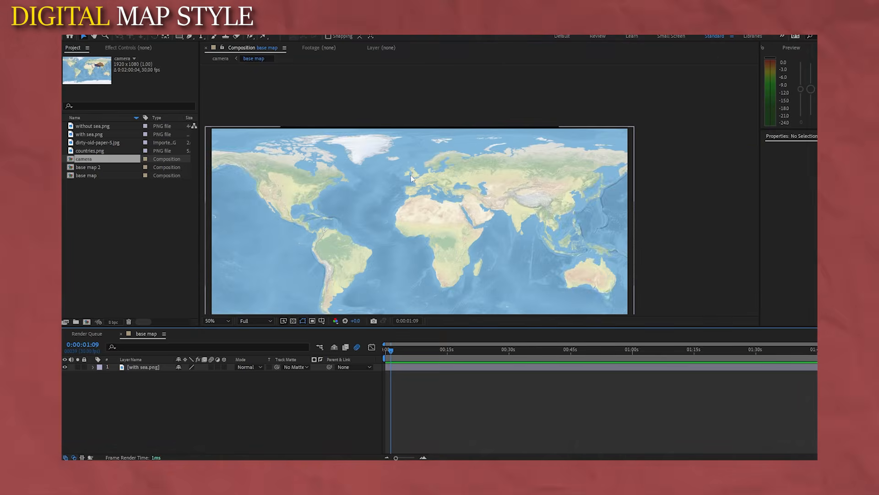
{"action": "scroll", "coordinate": [441, 215], "scroll_direction": "up", "scroll_amount": 2}
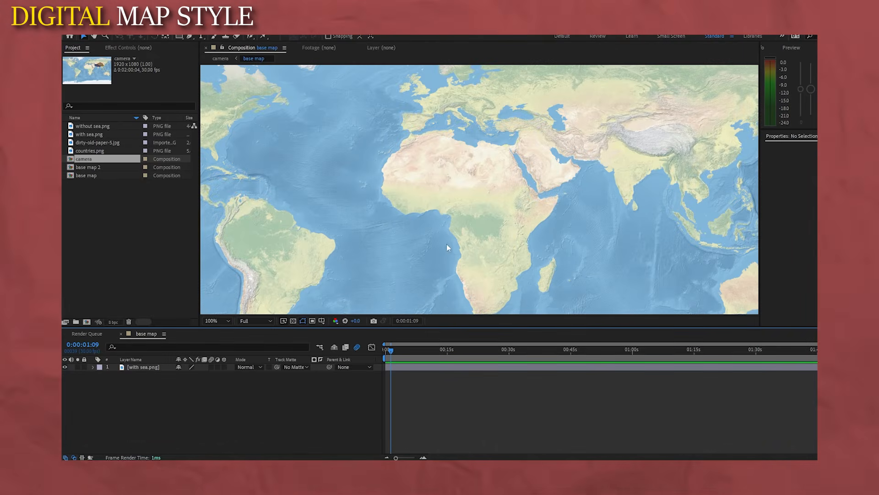
{"action": "left_click", "coordinate": [190, 37]}
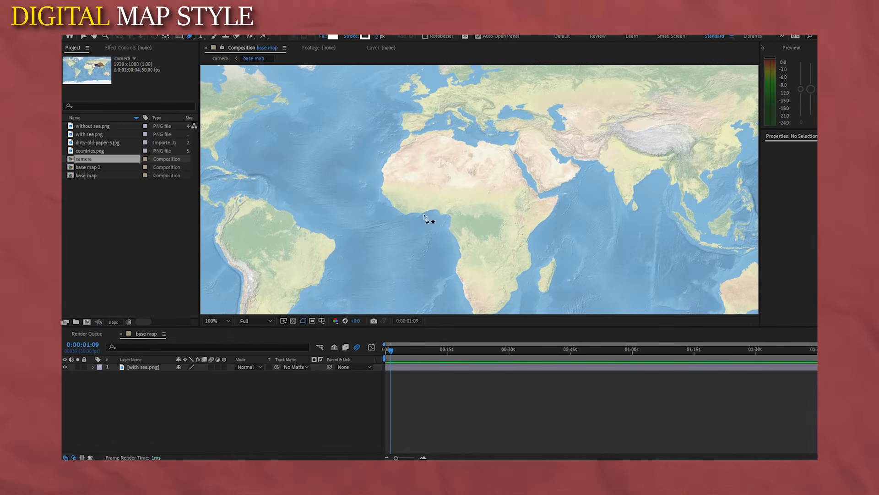
{"action": "scroll", "coordinate": [500, 136], "scroll_direction": "up", "scroll_amount": 1}
{"action": "left_click", "coordinate": [520, 157]}
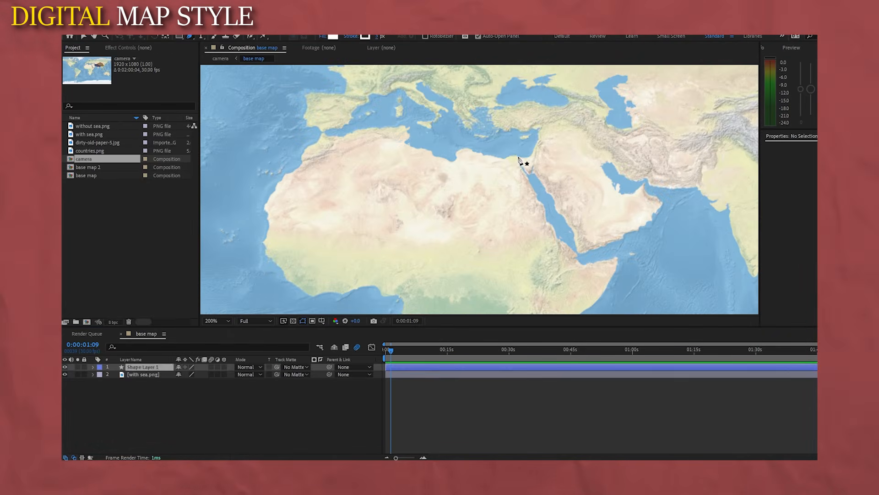
{"action": "left_click", "coordinate": [511, 155]}
{"action": "left_click", "coordinate": [482, 155]}
{"action": "left_click", "coordinate": [470, 148]}
{"action": "left_click", "coordinate": [459, 150]}
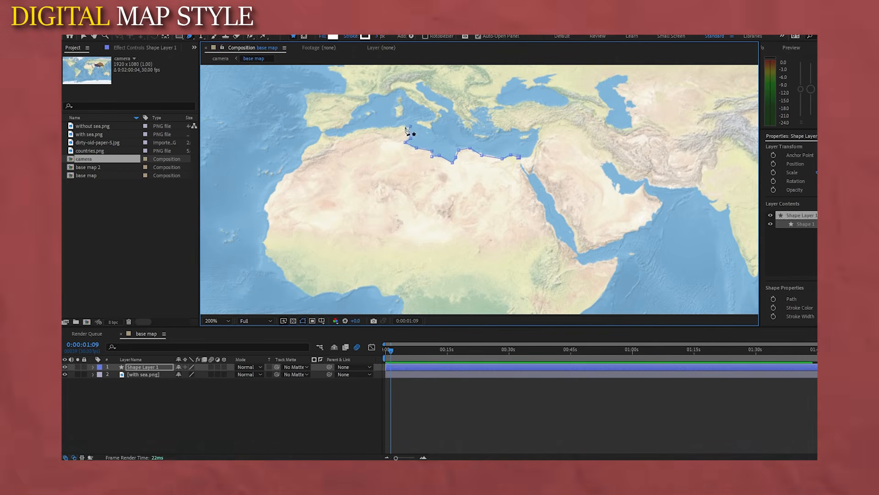
{"action": "left_click", "coordinate": [403, 127]}
{"action": "left_click", "coordinate": [359, 133]}
{"action": "left_click", "coordinate": [325, 134]}
- Continue the North Africa outline around the Strait of Gibraltar and down the Atlantic coast
{"action": "scroll", "coordinate": [310, 144], "scroll_direction": "up", "scroll_amount": 1}
{"action": "left_click", "coordinate": [333, 123]}
{"action": "left_click", "coordinate": [320, 139]}
{"action": "left_click", "coordinate": [300, 150]}
{"action": "left_click", "coordinate": [295, 170]}
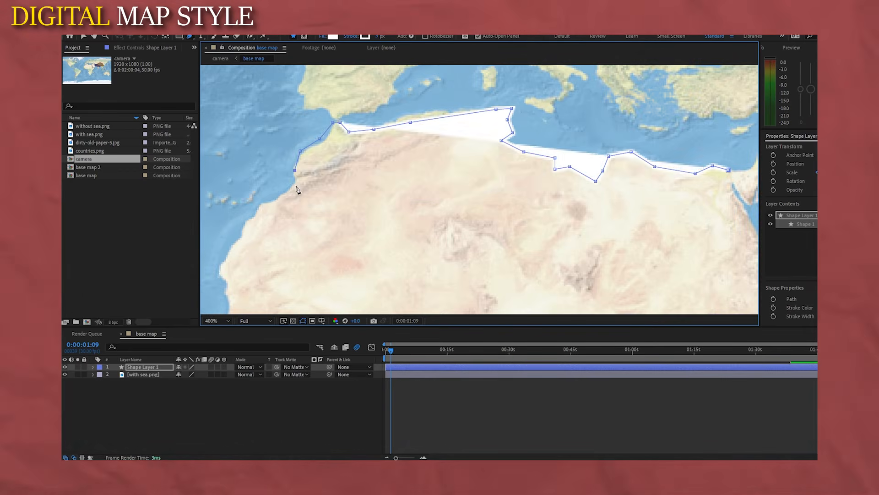
{"action": "left_click", "coordinate": [295, 185]}
{"action": "left_click", "coordinate": [270, 198]}
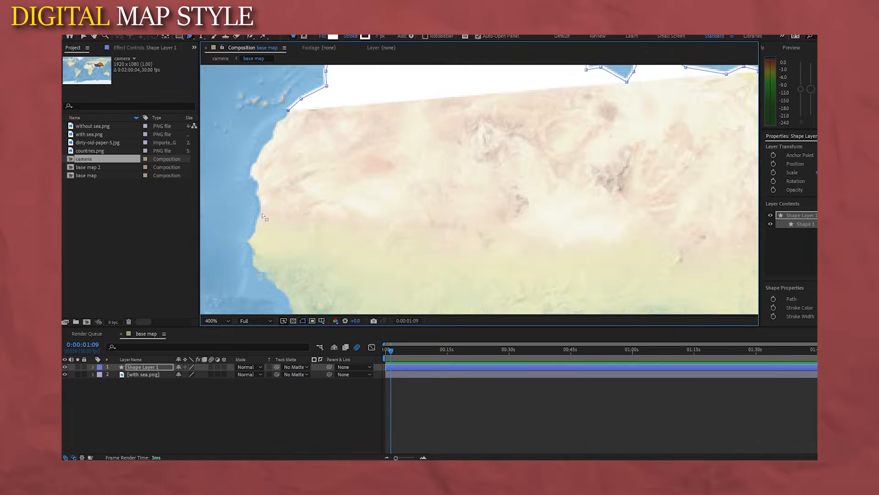
{"action": "scroll", "coordinate": [259, 225], "scroll_direction": "down", "scroll_amount": 1}
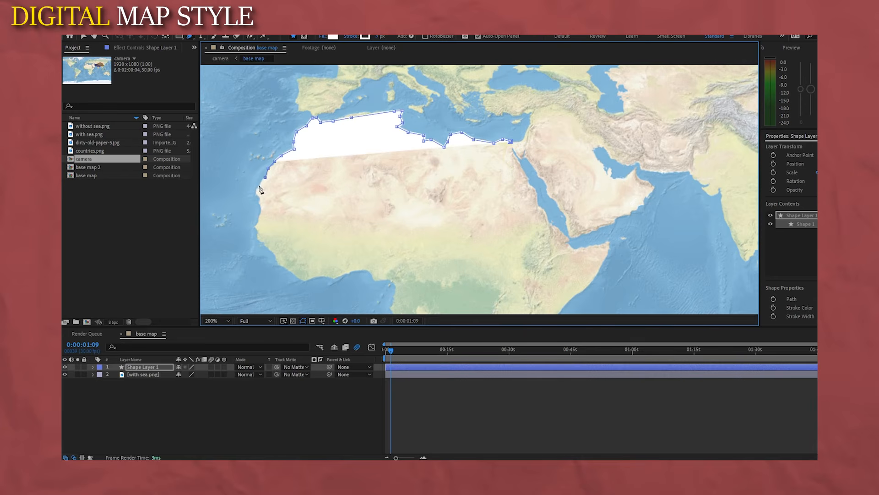
- Trace the outline's southern edge eastward across Africa below the Sahara and close it along the Red Sea coast
{"action": "left_click", "coordinate": [276, 254]}
{"action": "left_click", "coordinate": [287, 246]}
{"action": "left_click", "coordinate": [300, 235]}
{"action": "left_click", "coordinate": [326, 227]}
{"action": "left_click", "coordinate": [365, 234]}
{"action": "left_click", "coordinate": [414, 244]}
{"action": "left_click", "coordinate": [456, 245]}
{"action": "left_click", "coordinate": [479, 237]}
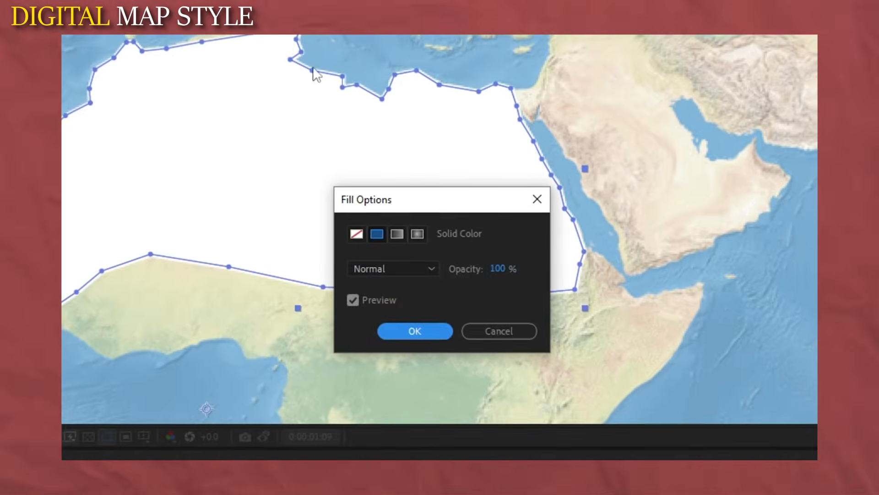
- Set the North Africa shape's fill to None and hide the with sea.png layer
{"action": "left_click", "coordinate": [357, 234]}
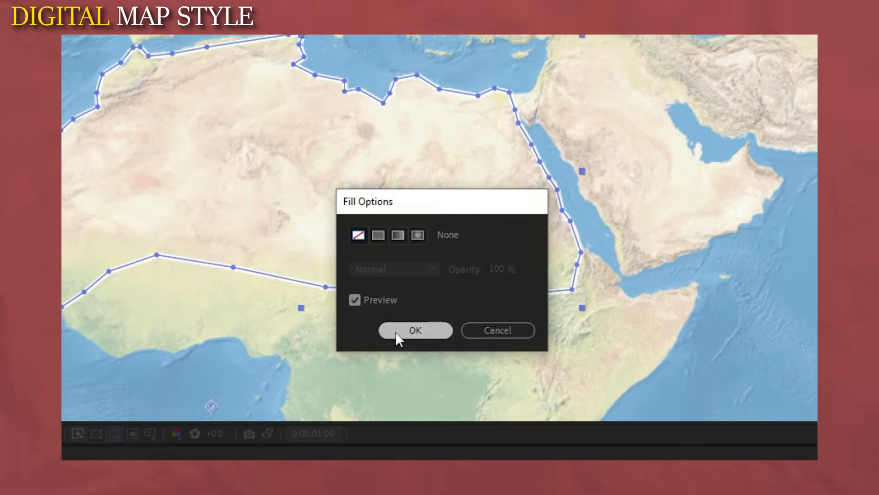
{"action": "left_click", "coordinate": [395, 332]}
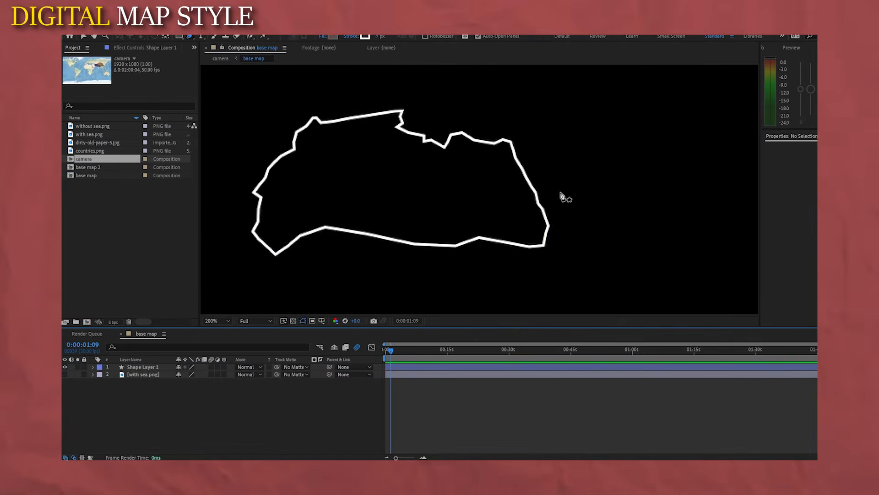
{"action": "scroll", "coordinate": [563, 196], "scroll_direction": "down", "scroll_amount": 4}
{"action": "scroll", "coordinate": [484, 196], "scroll_direction": "up", "scroll_amount": 2}
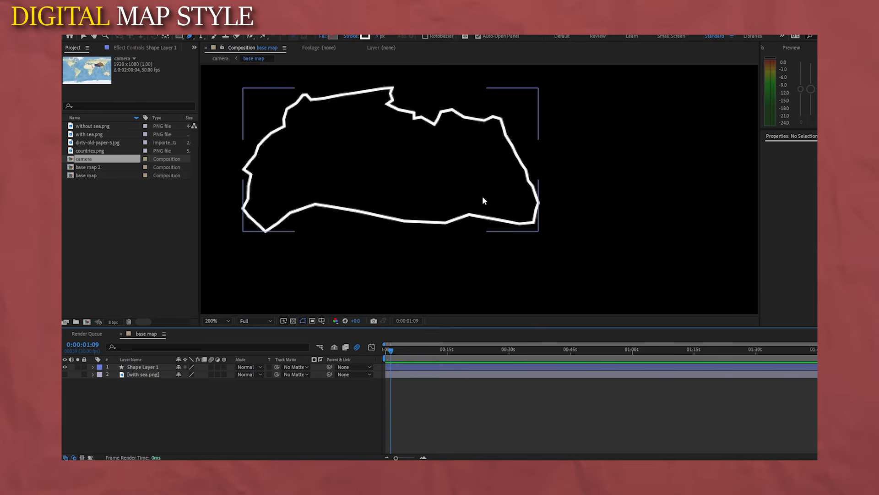
{"action": "scroll", "coordinate": [675, 238], "scroll_direction": "down", "scroll_amount": 1}
{"action": "scroll", "coordinate": [403, 187], "scroll_direction": "down", "scroll_amount": 1}
{"action": "scroll", "coordinate": [440, 196], "scroll_direction": "up", "scroll_amount": 1}
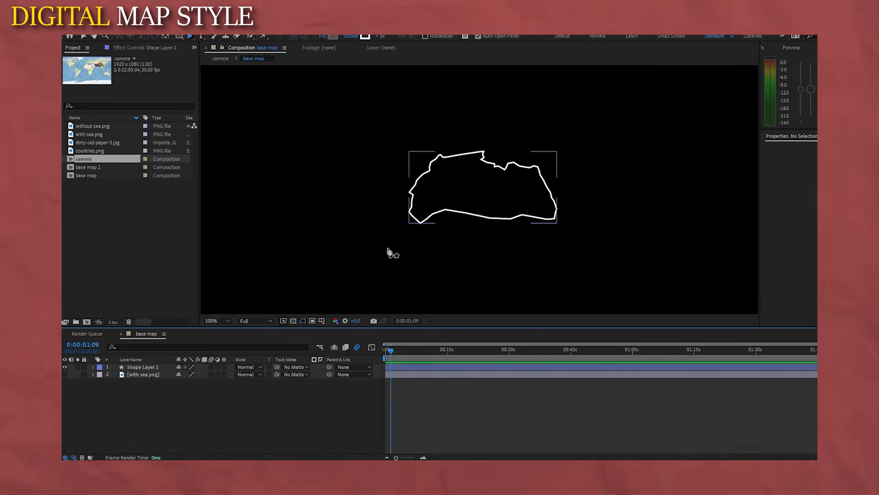
- Apply a Glow effect to Shape Layer 1 with a 60% threshold, radius 39 and intensity 1.7
{"action": "left_click", "coordinate": [148, 368]}
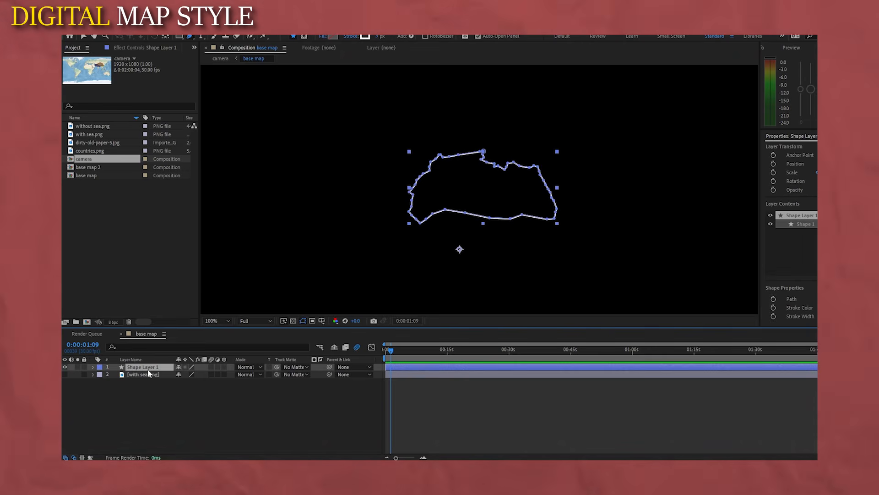
{"action": "left_click", "coordinate": [151, 25]}
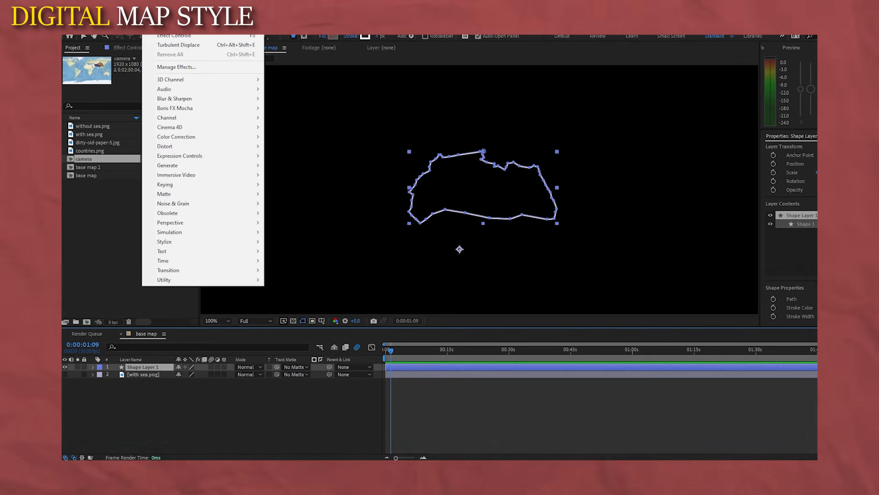
{"action": "mouse_move", "coordinate": [189, 169]}
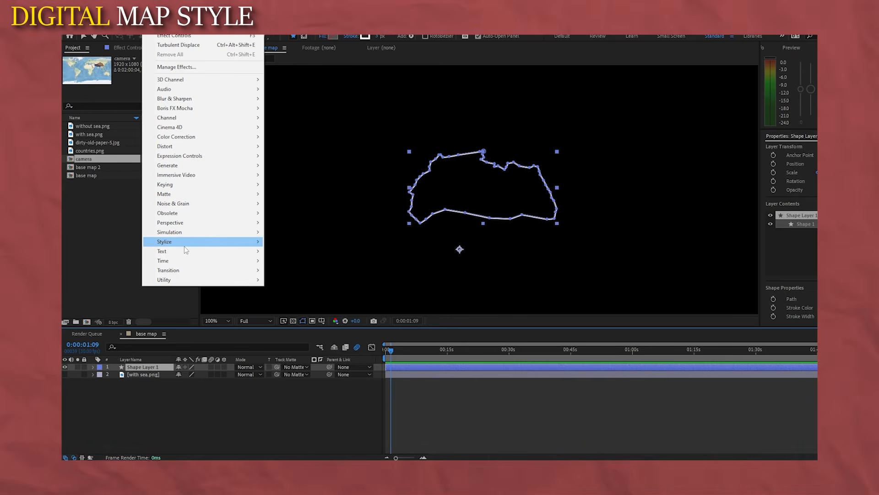
{"action": "mouse_move", "coordinate": [185, 245]}
{"action": "left_click", "coordinate": [312, 394]}
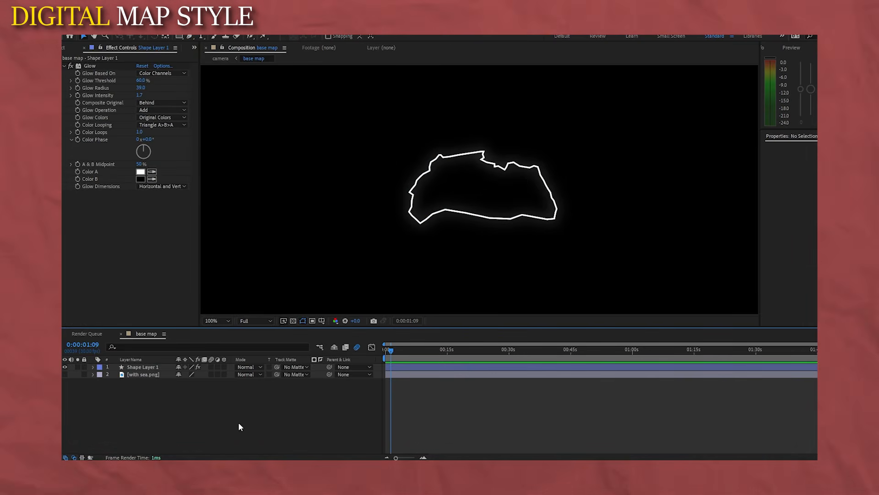
- Add the text "North Africa" in Bebas Neue and centre it inside the glowing outline
{"action": "left_click", "coordinate": [202, 37]}
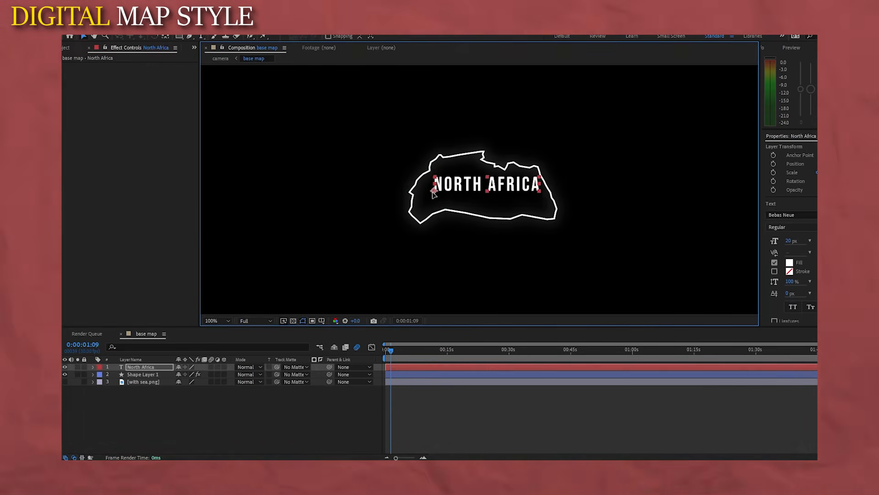
{"action": "key", "text": "v"}
{"action": "left_click", "coordinate": [231, 413]}
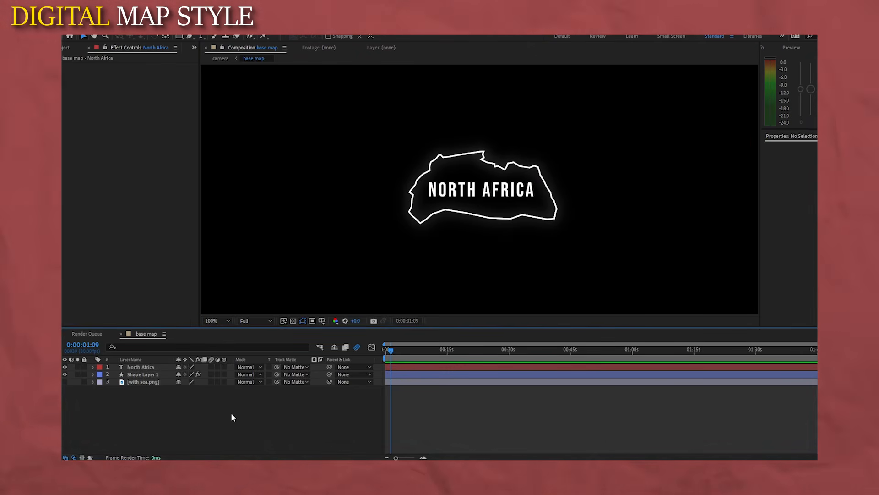
- Check the label against the map, then copy the Glow effect from Shape Layer 1 to the North Africa text layer
{"action": "left_click", "coordinate": [64, 381]}
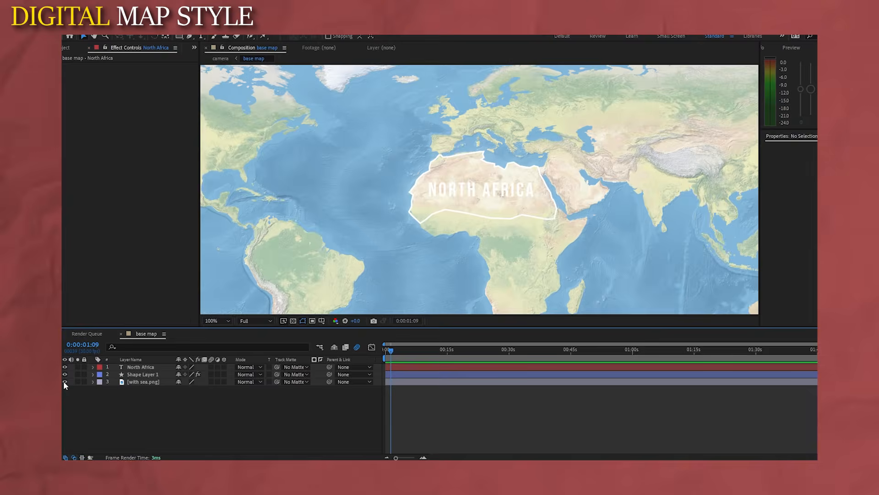
{"action": "left_click", "coordinate": [64, 382]}
{"action": "left_click", "coordinate": [126, 373]}
{"action": "left_click", "coordinate": [172, 427]}
{"action": "left_click", "coordinate": [133, 367]}
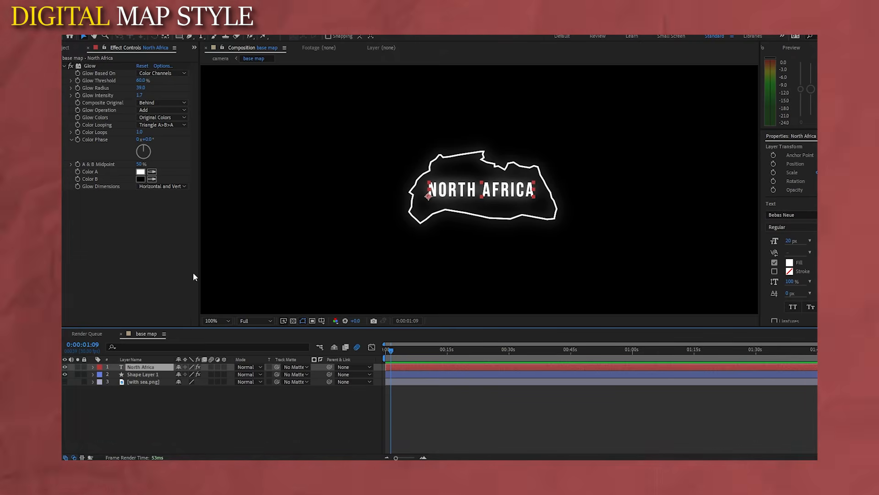
- Add Trim Paths to the contents of Shape Layer 1
{"action": "left_click", "coordinate": [138, 374]}
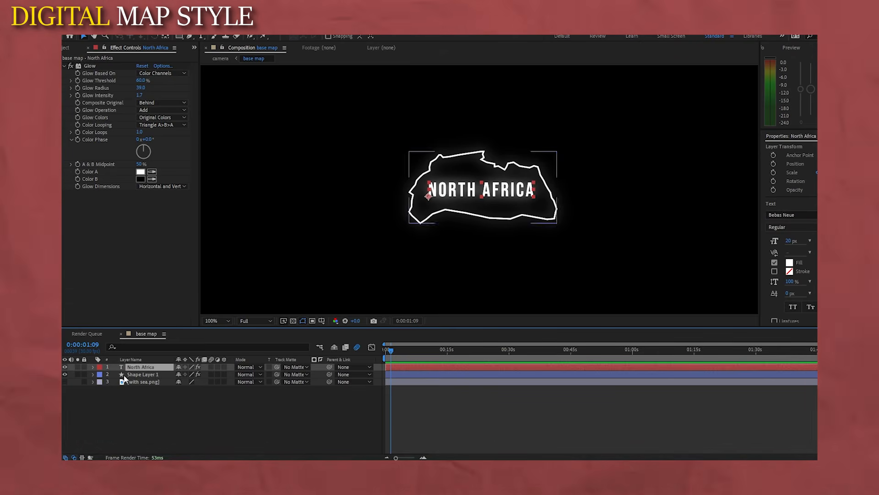
{"action": "left_click", "coordinate": [93, 374]}
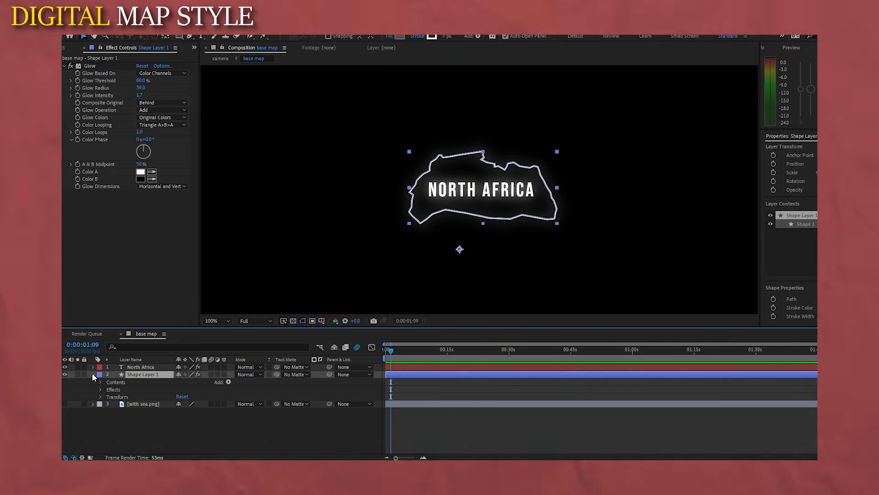
{"action": "left_click", "coordinate": [229, 383]}
{"action": "left_click", "coordinate": [262, 338]}
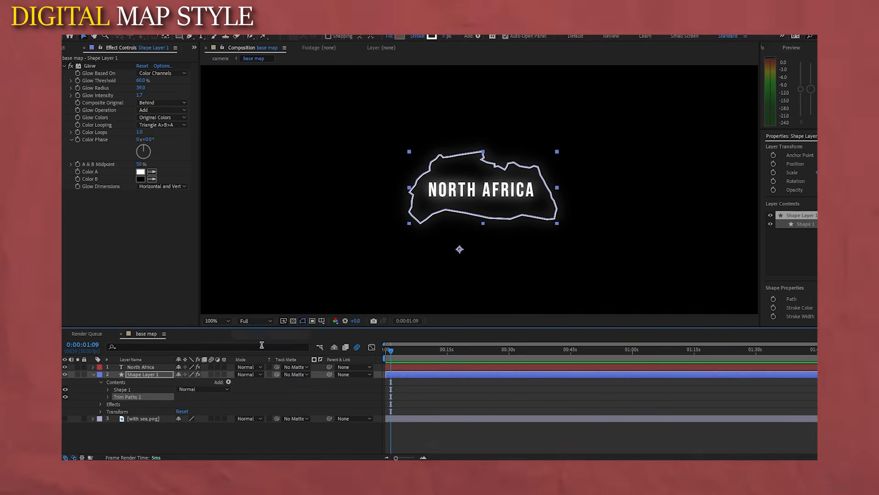
- Set the Trim Paths End value to 0% and add its first keyframe at 0:00:02:00
{"action": "left_click", "coordinate": [108, 397]}
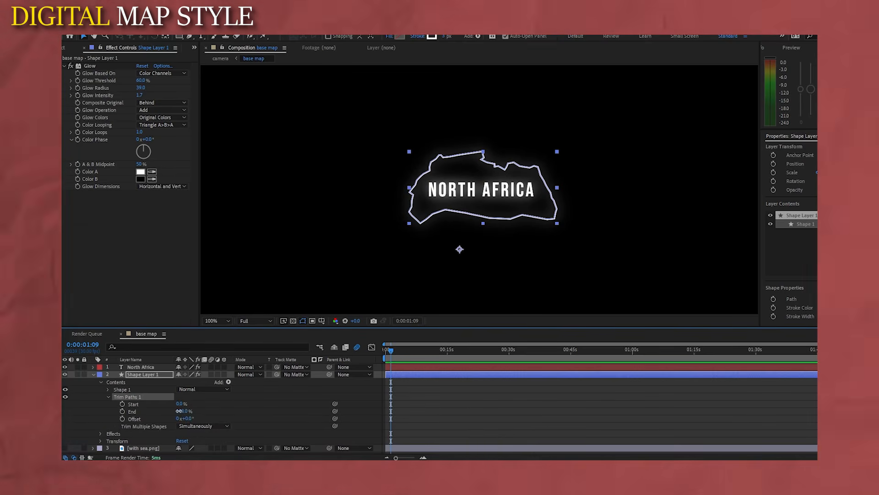
{"action": "left_click_drag", "start_coordinate": [179, 411], "coordinate": [137, 411]}
{"action": "left_click", "coordinate": [402, 381]}
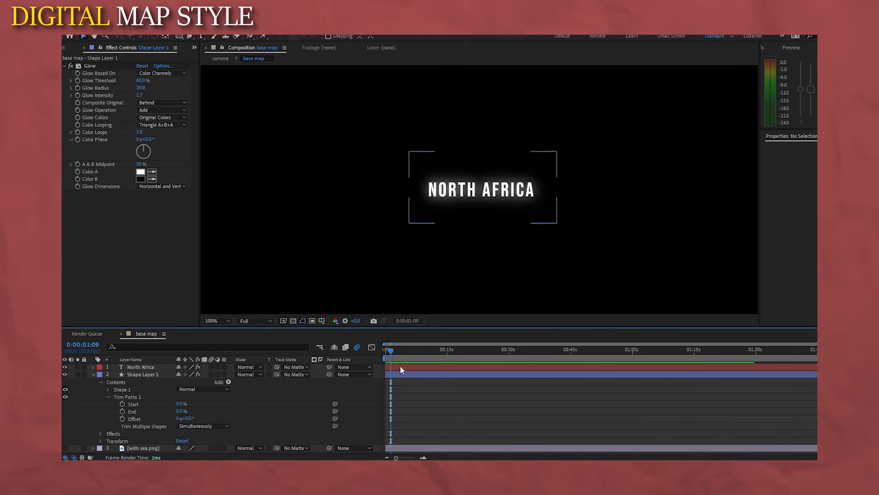
{"action": "left_click", "coordinate": [393, 349]}
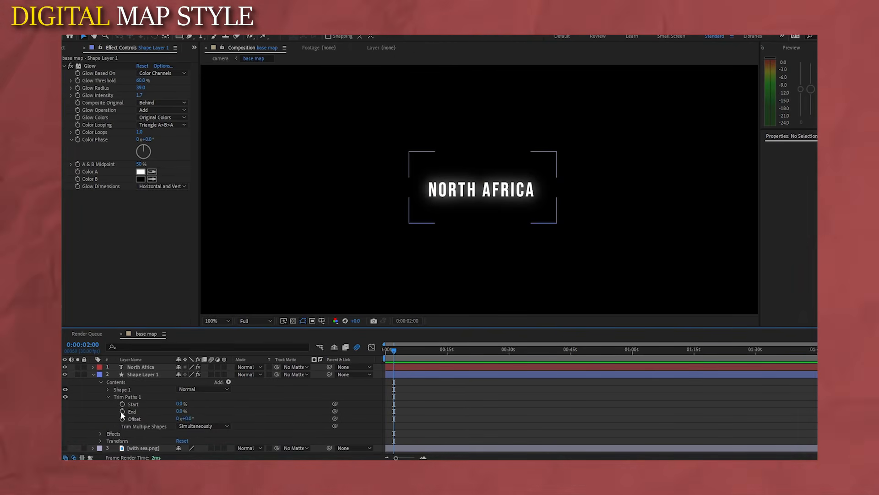
{"action": "left_click", "coordinate": [121, 411]}
- Set the Trim Paths End value to 100% at 0:00:04:10 so the outline draws itself
{"action": "left_click", "coordinate": [411, 386]}
{"action": "left_click_drag", "start_coordinate": [396, 350], "coordinate": [404, 350]}
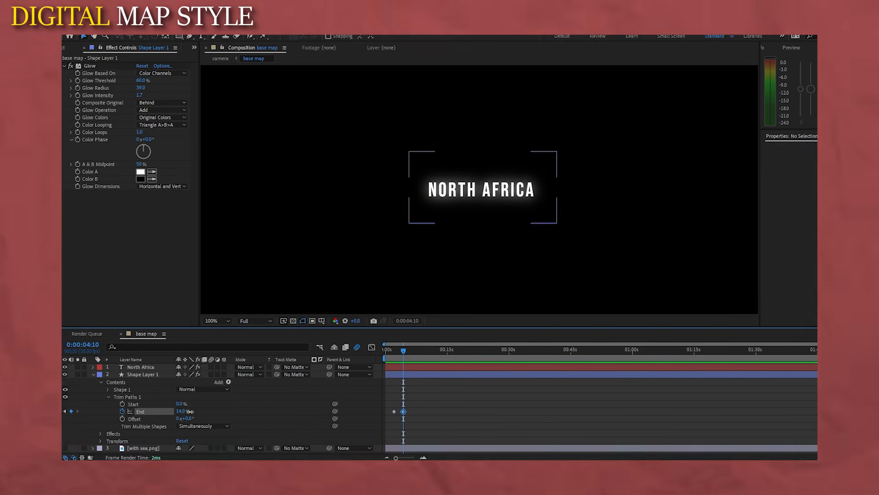
{"action": "left_click_drag", "start_coordinate": [189, 411], "coordinate": [220, 411]}
{"action": "left_click", "coordinate": [454, 400]}
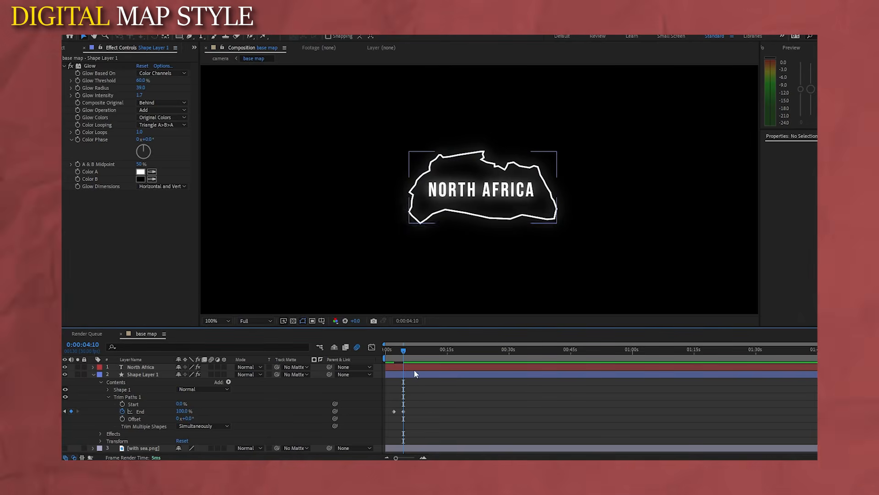
- Easy-ease both Trim Paths End keyframes of Shape Layer 1 and move the second to about 0:00:08:00, then preview the outline
{"action": "left_click_drag", "start_coordinate": [403, 350], "coordinate": [388, 350]}
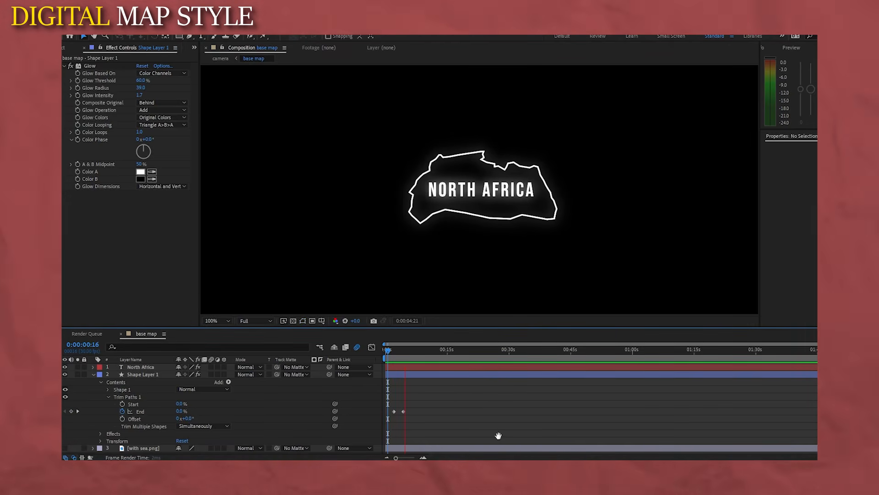
{"action": "mouse_move", "coordinate": [403, 411]}
{"action": "left_mouse_down"}
{"action": "mouse_move", "coordinate": [418, 411]}
{"action": "mouse_move", "coordinate": [388, 407]}
{"action": "left_mouse_up"}
{"action": "key", "text": "F9"}
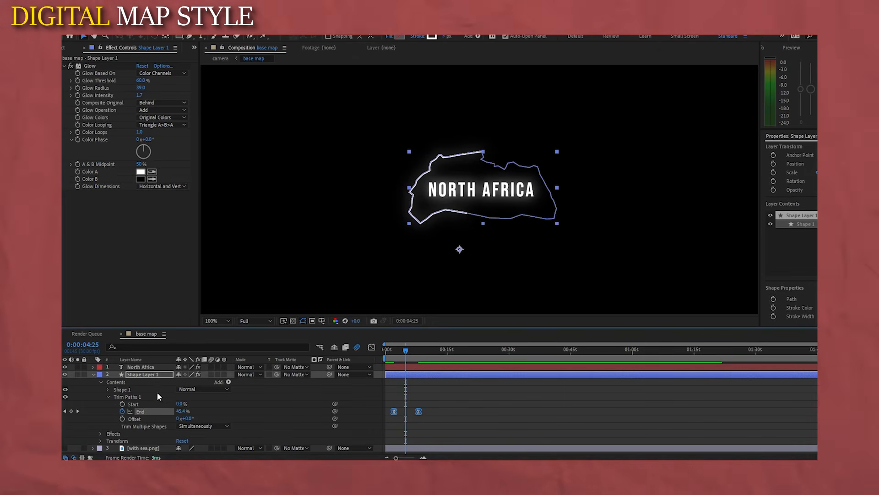
{"action": "left_click", "coordinate": [65, 411]}
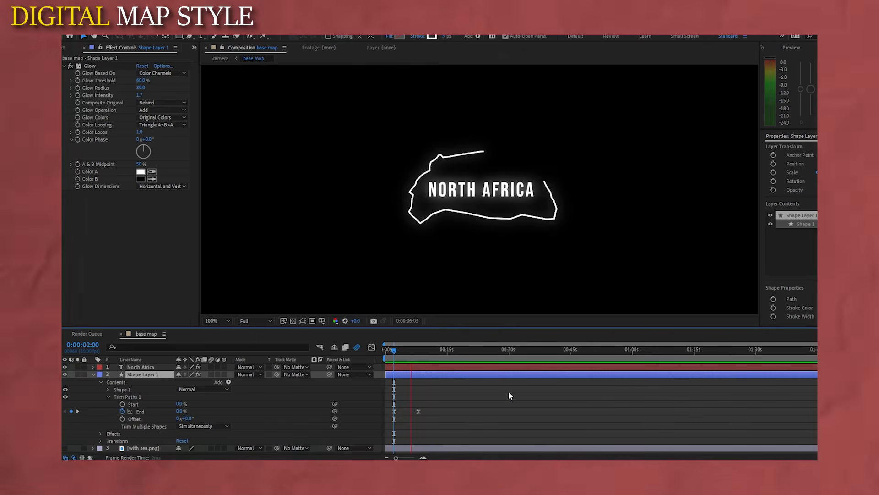
{"action": "key", "text": "space"}
- Add an Opacity keyframe of 0% to the North Africa text layer at 0:00:01:14
{"action": "left_click", "coordinate": [93, 367]}
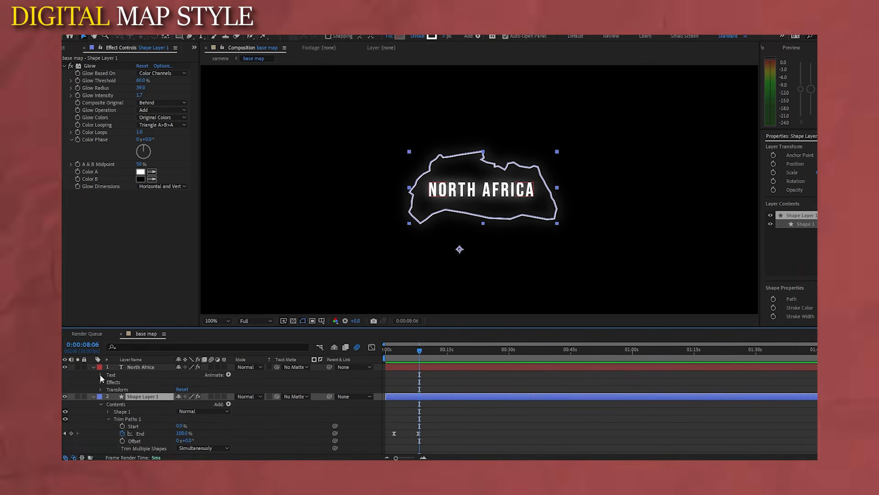
{"action": "left_click", "coordinate": [100, 374]}
{"action": "left_click", "coordinate": [99, 368]}
{"action": "left_click", "coordinate": [100, 375]}
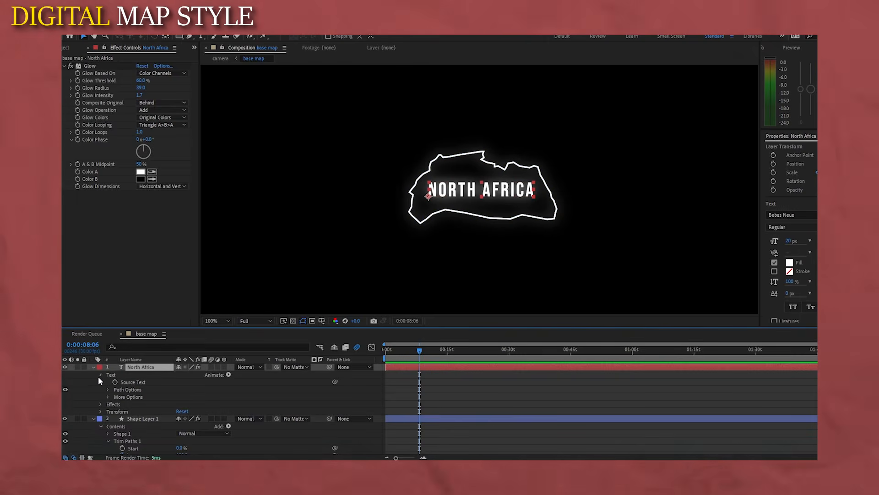
{"action": "left_click", "coordinate": [100, 375]}
{"action": "left_click", "coordinate": [101, 390]}
{"action": "scroll", "coordinate": [431, 376], "scroll_direction": "down", "scroll_amount": 3}
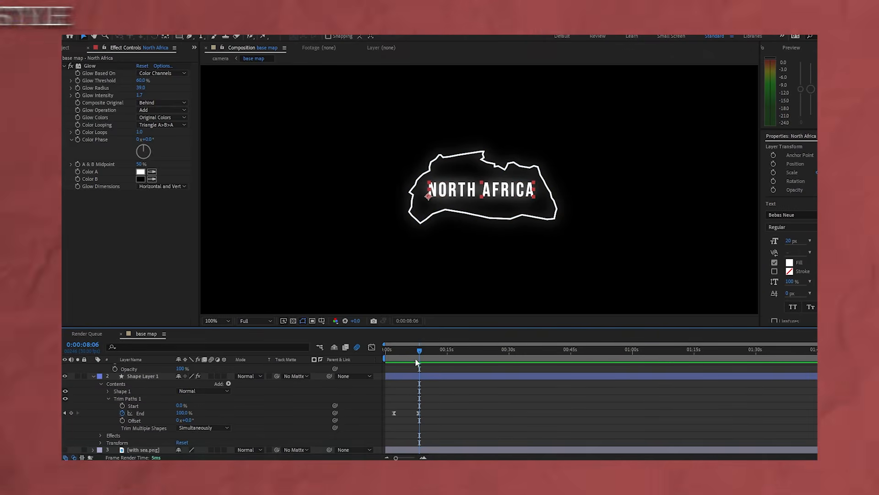
{"action": "left_click_drag", "start_coordinate": [415, 353], "coordinate": [391, 361]}
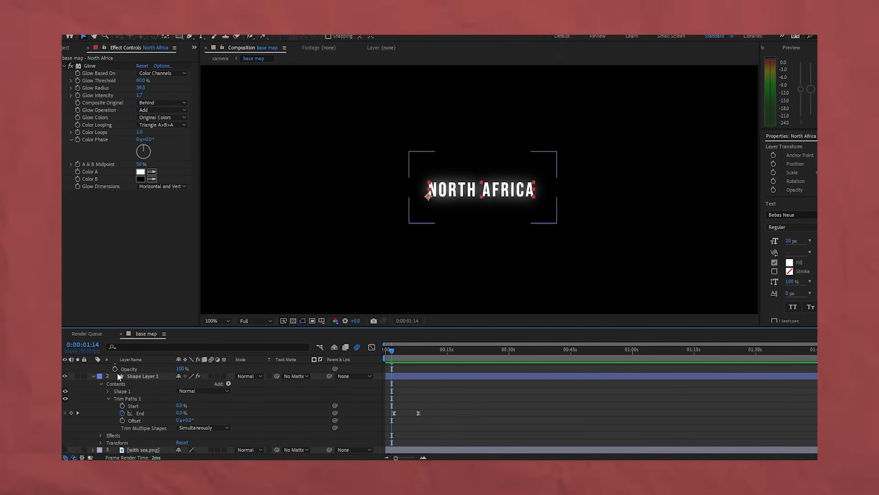
{"action": "left_click", "coordinate": [179, 369]}
{"action": "type", "text": "0"}
{"action": "key", "text": "Return"}
{"action": "scroll", "coordinate": [430, 422], "scroll_direction": "up", "scroll_amount": 2}
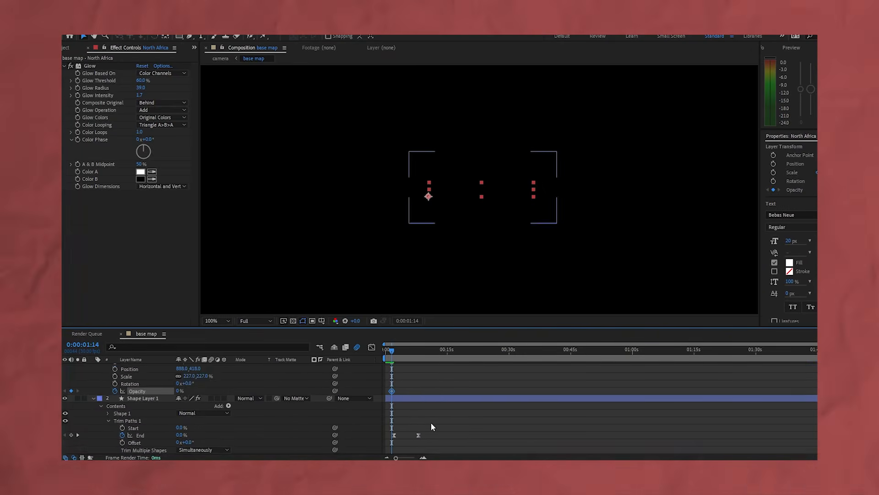
- Set the North Africa text layer's Opacity to 100% at 0:00:04:22 so the label fades in
{"action": "left_click_drag", "start_coordinate": [394, 350], "coordinate": [405, 351]}
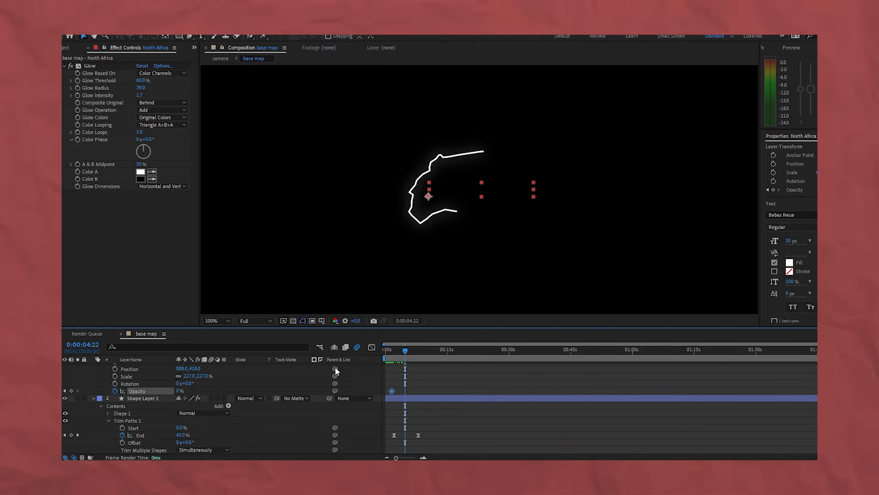
{"action": "left_click", "coordinate": [180, 390]}
{"action": "type", "text": "100"}
{"action": "key", "text": "Return"}
- Save the project and return to 0:00:00:00 to preview the label fade with the outline
{"action": "left_click", "coordinate": [443, 387]}
{"action": "key", "text": "ctrl+s"}
{"action": "left_click_drag", "start_coordinate": [406, 352], "coordinate": [376, 353]}
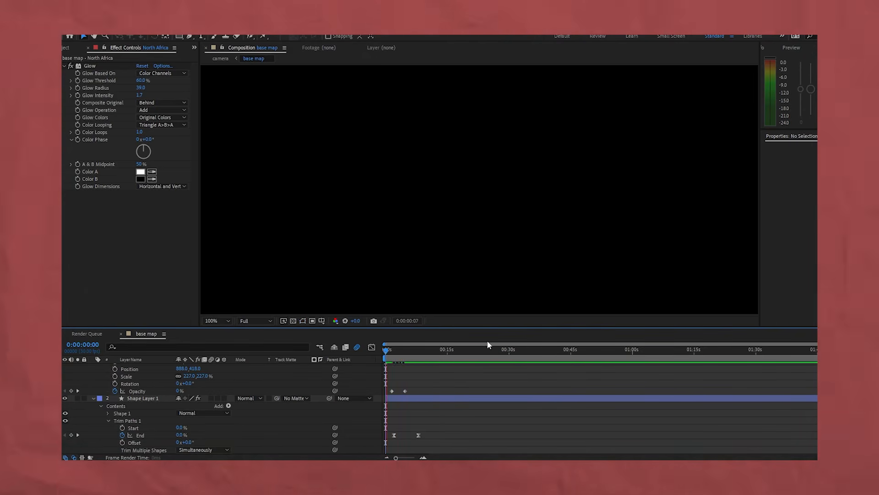